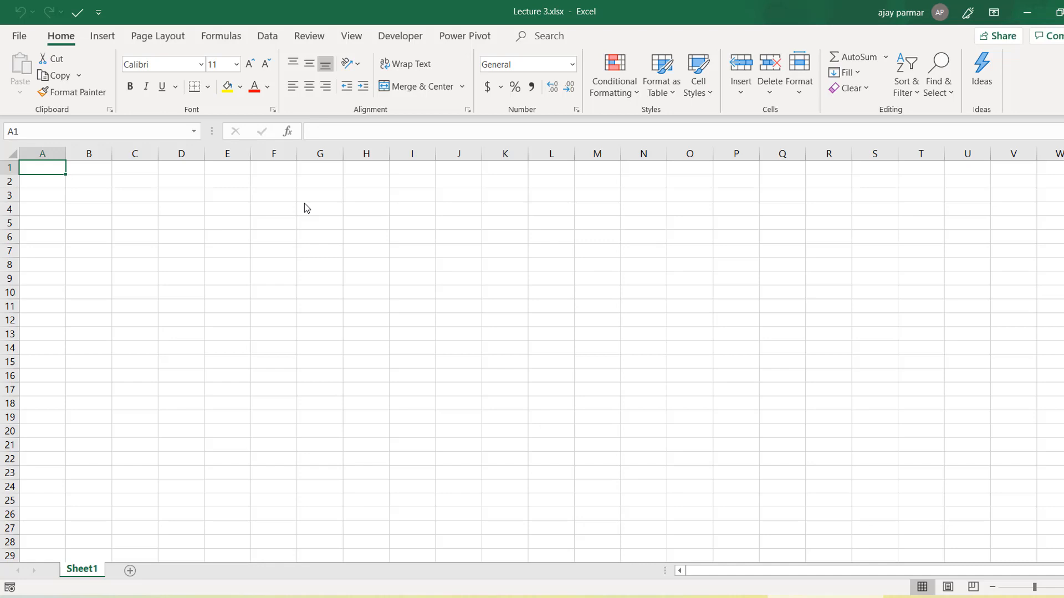
Zoom in on the empty sheet and show the workbook's queries and connections
click(245, 165)
scroll(246, 164, up, 1)
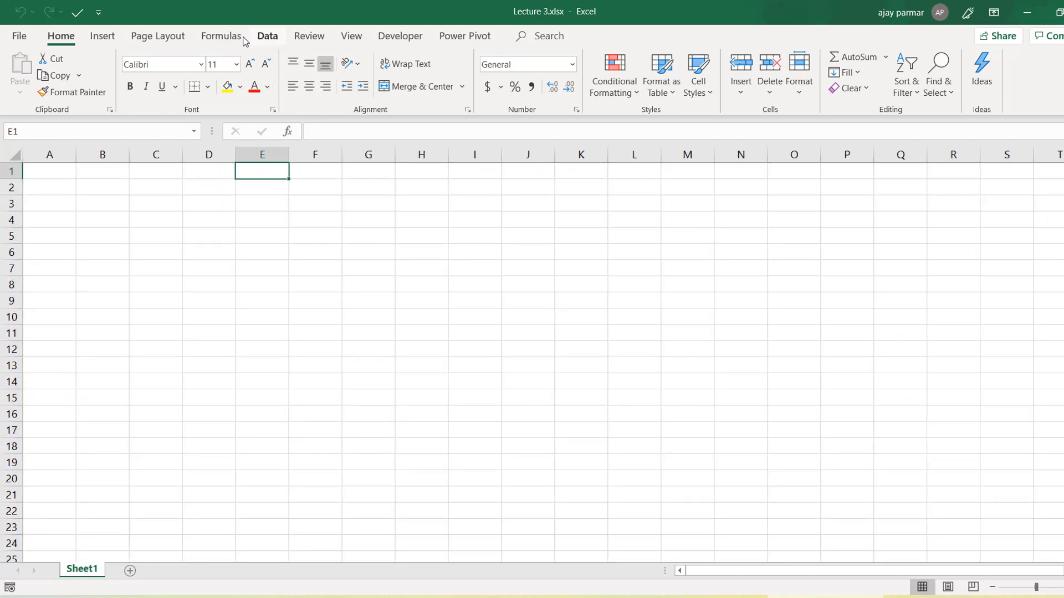
click(268, 37)
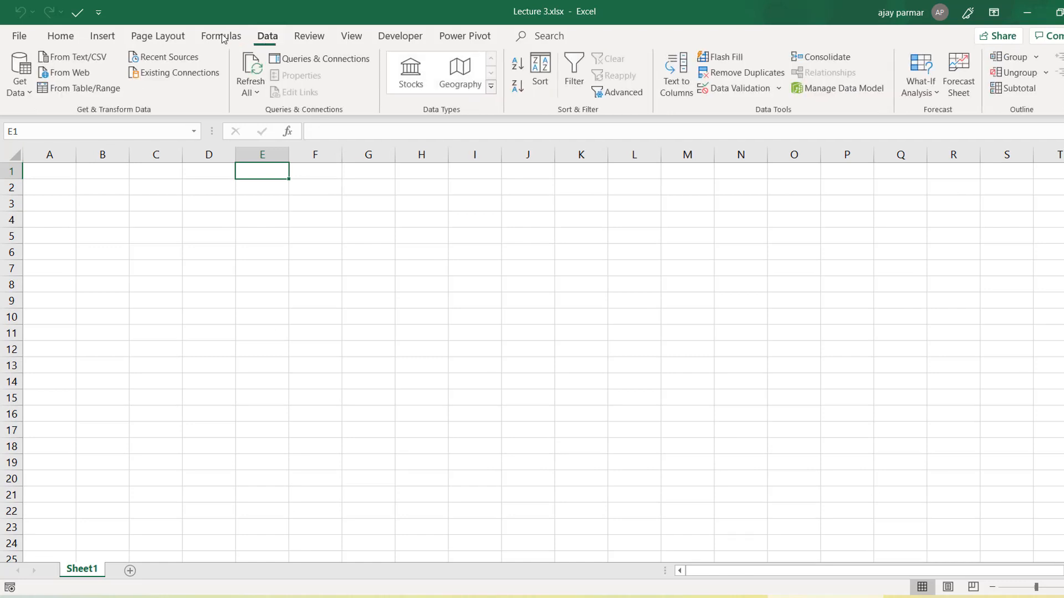
click(318, 59)
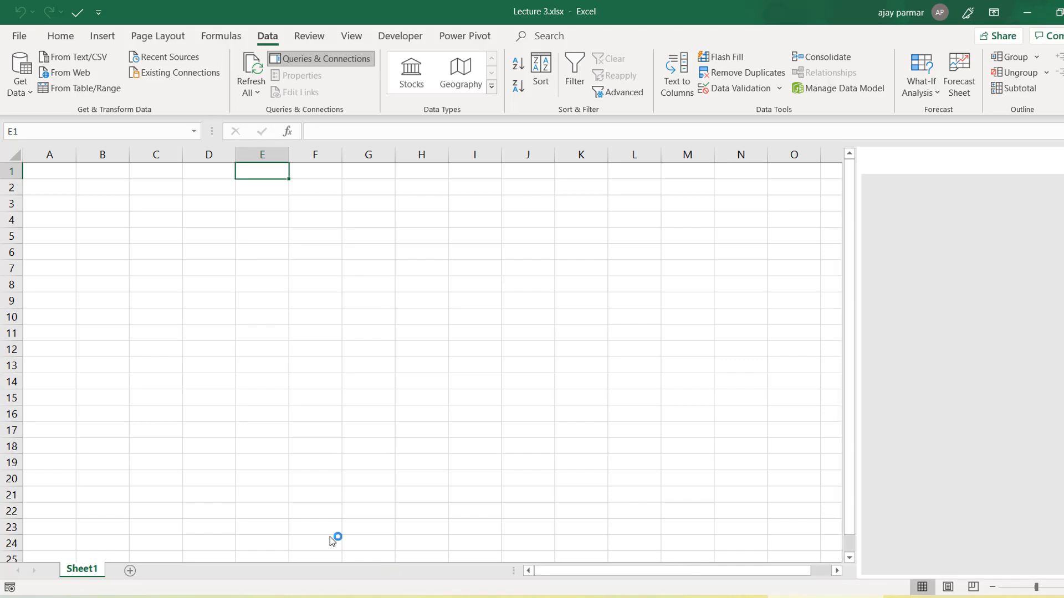
Switch to the "3- Import Txt from Folder" window in File Explorer, look through the contents of 1.txt in Notepad and close it
click(361, 596)
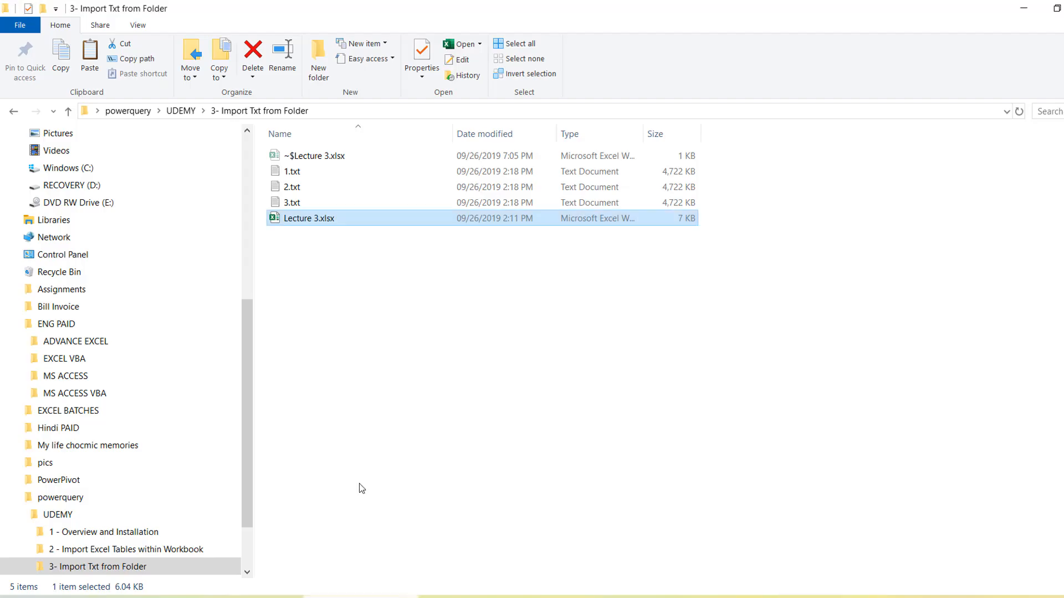
click(297, 177)
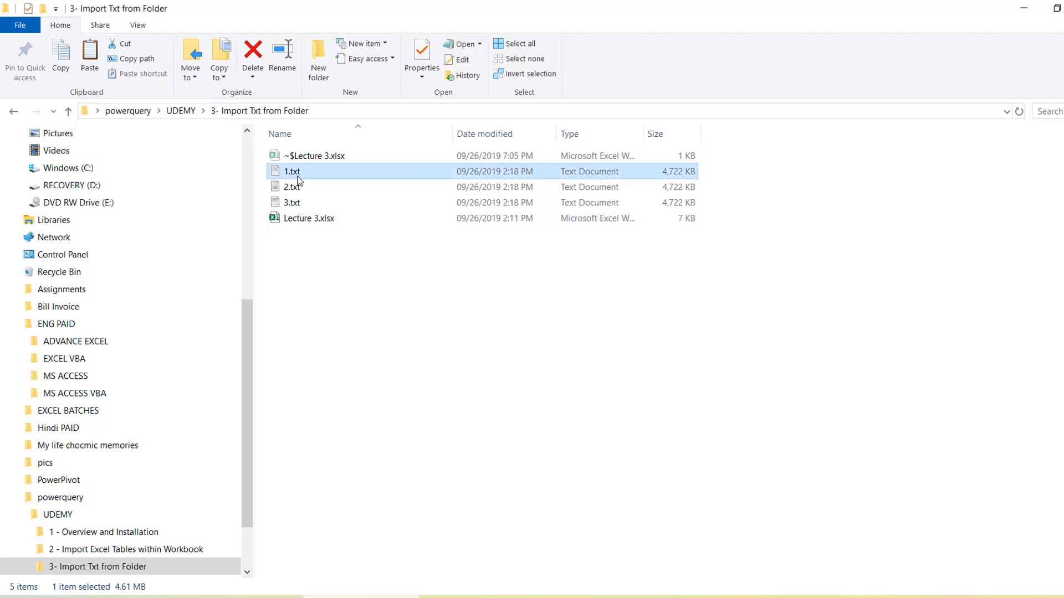
double_click(297, 179)
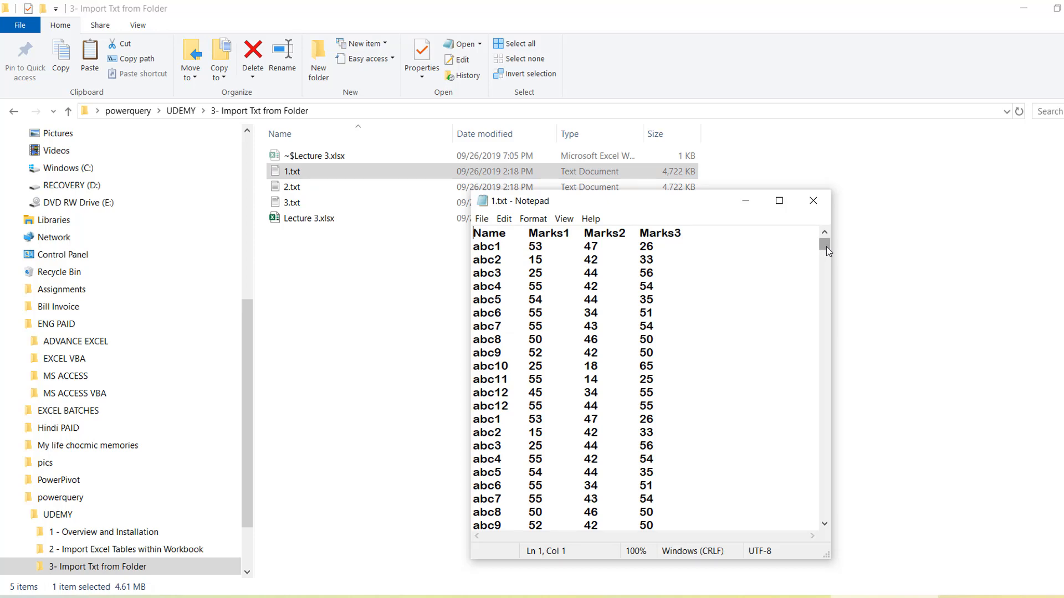
drag(826, 247, 825, 308)
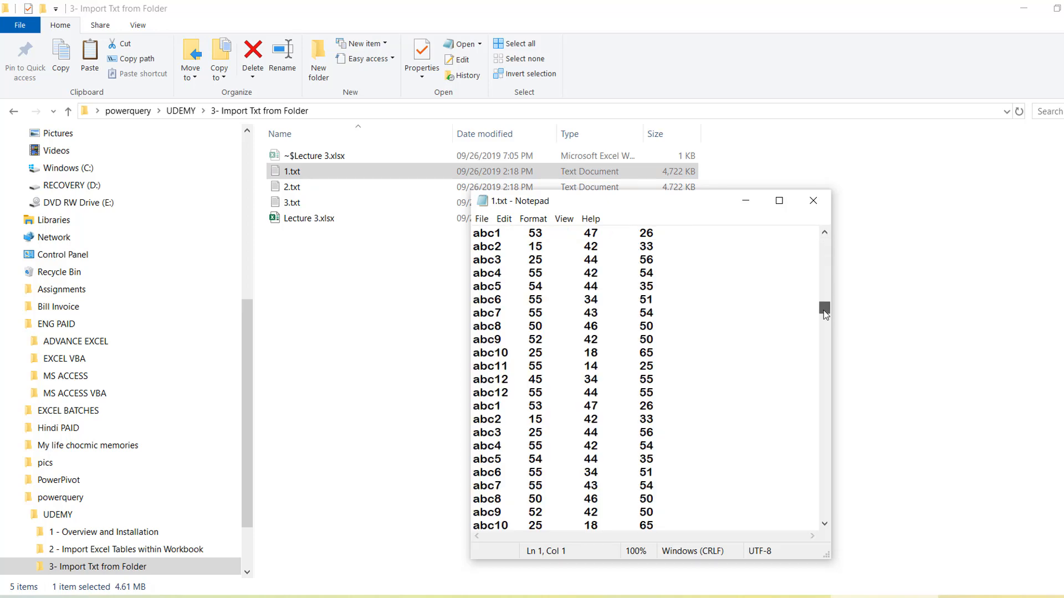
click(813, 202)
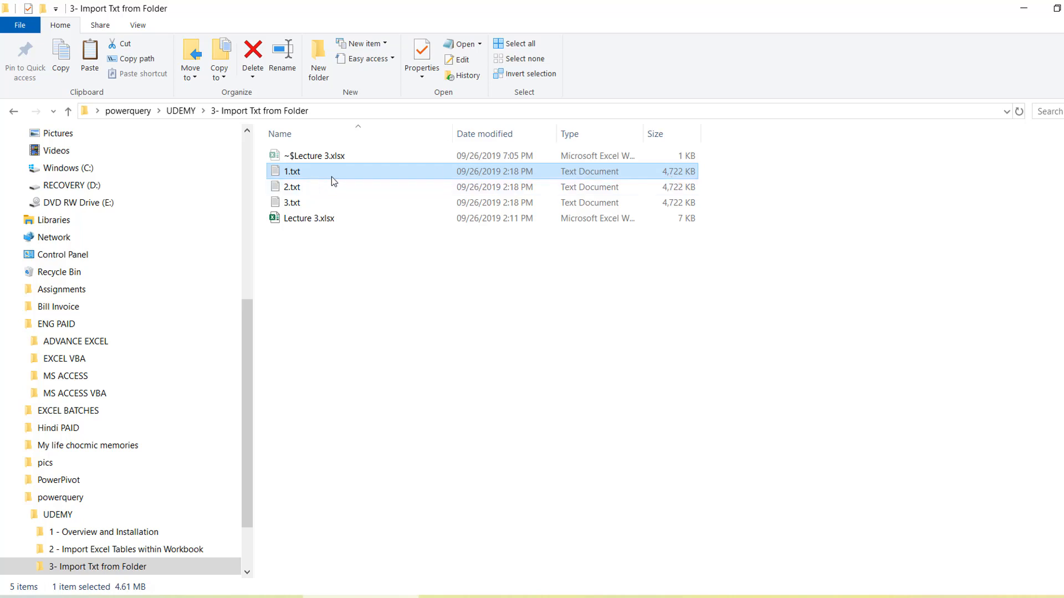
click(296, 191)
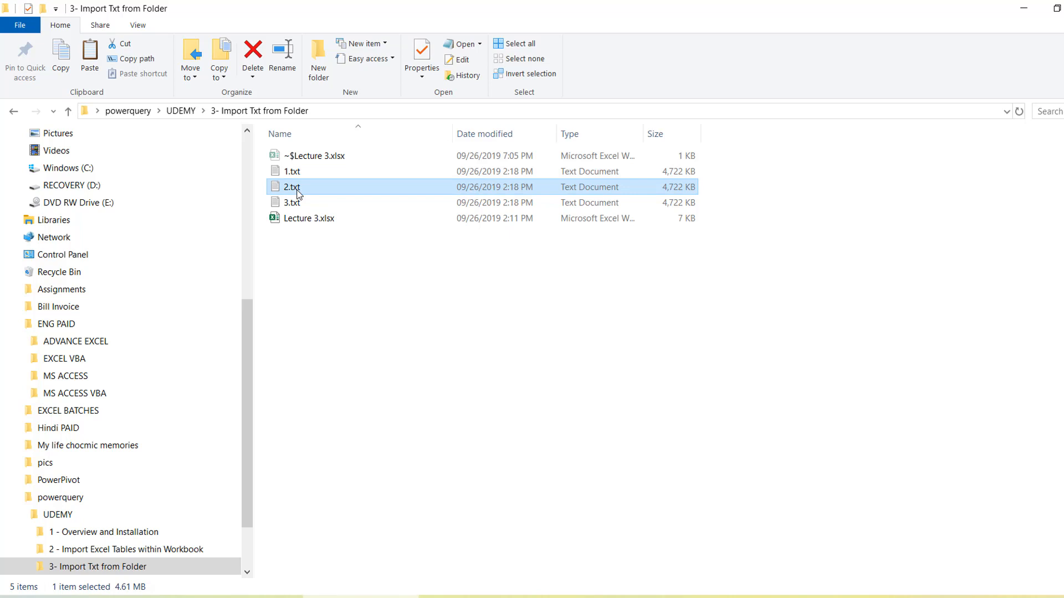
click(297, 177)
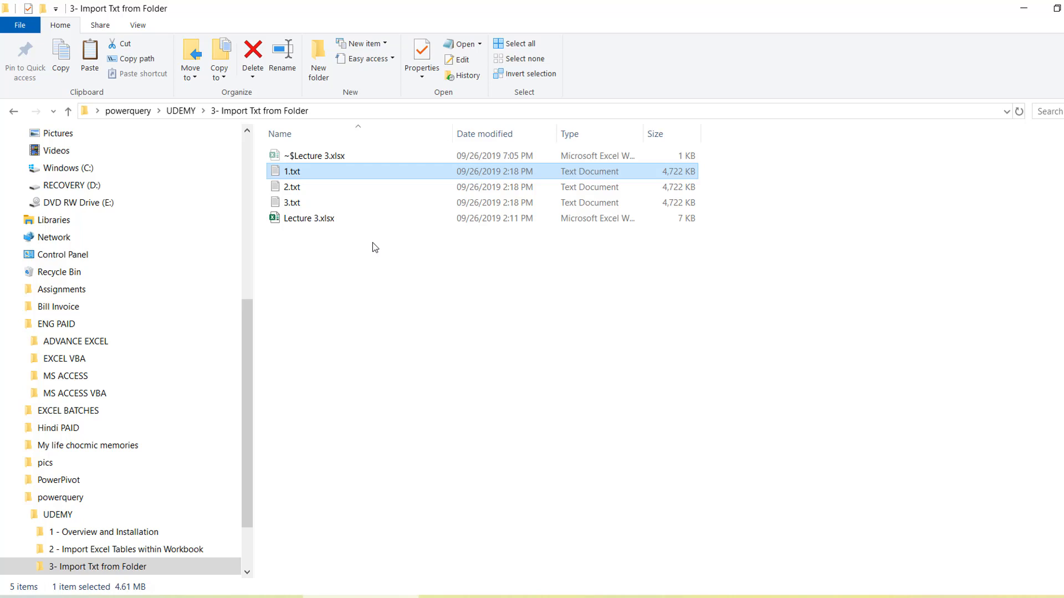
click(299, 190)
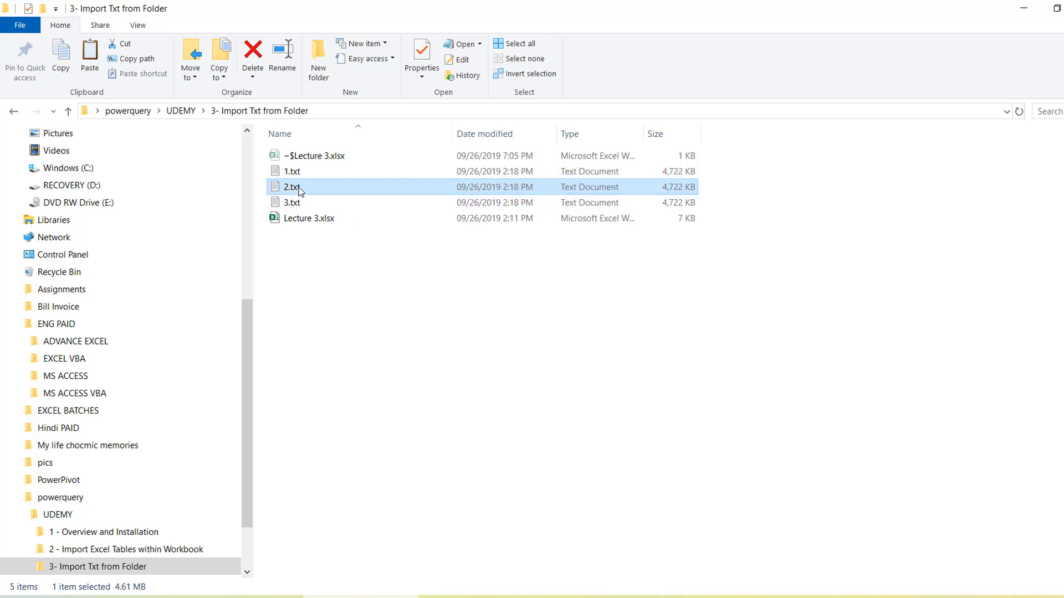
key(F2)
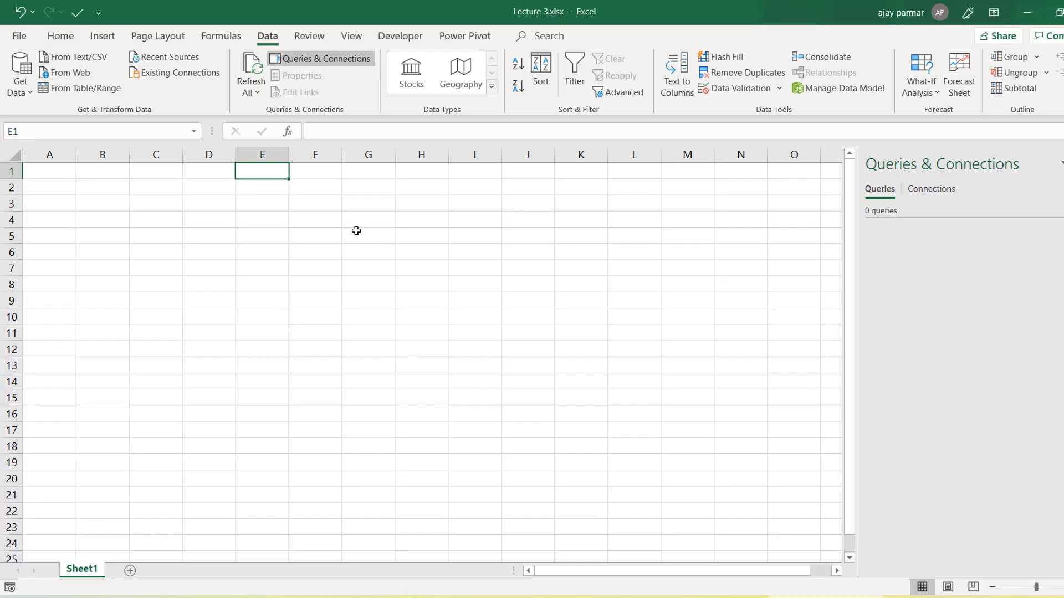
Switch to Lecture 3.xlsx in Excel, start a text/CSV import with cell C1 selected, and browse to Desktop\powerquery\UDEMY\3- Import Txt from Folder
click(356, 239)
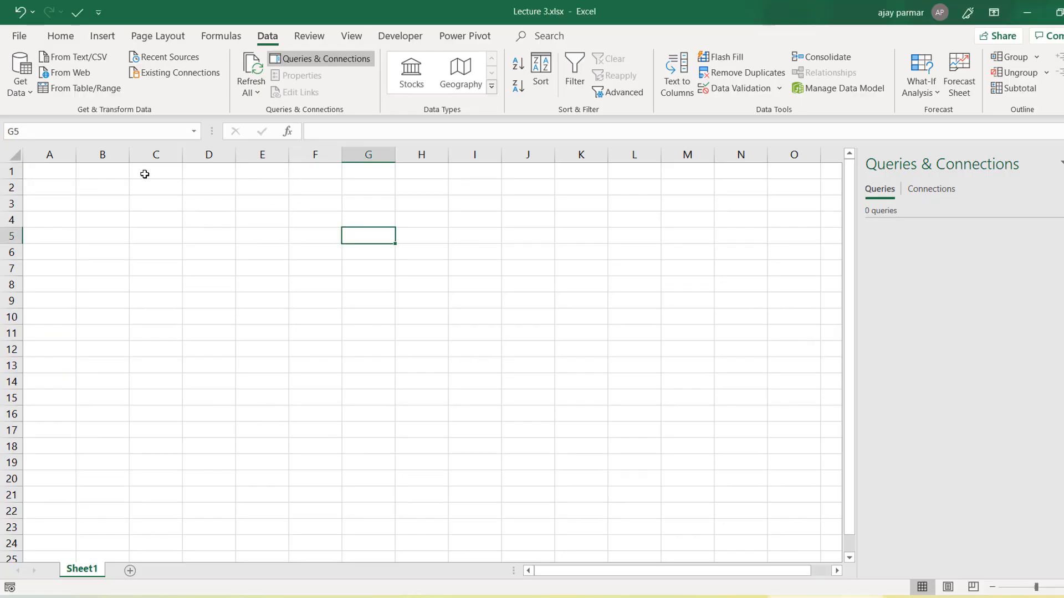
click(140, 174)
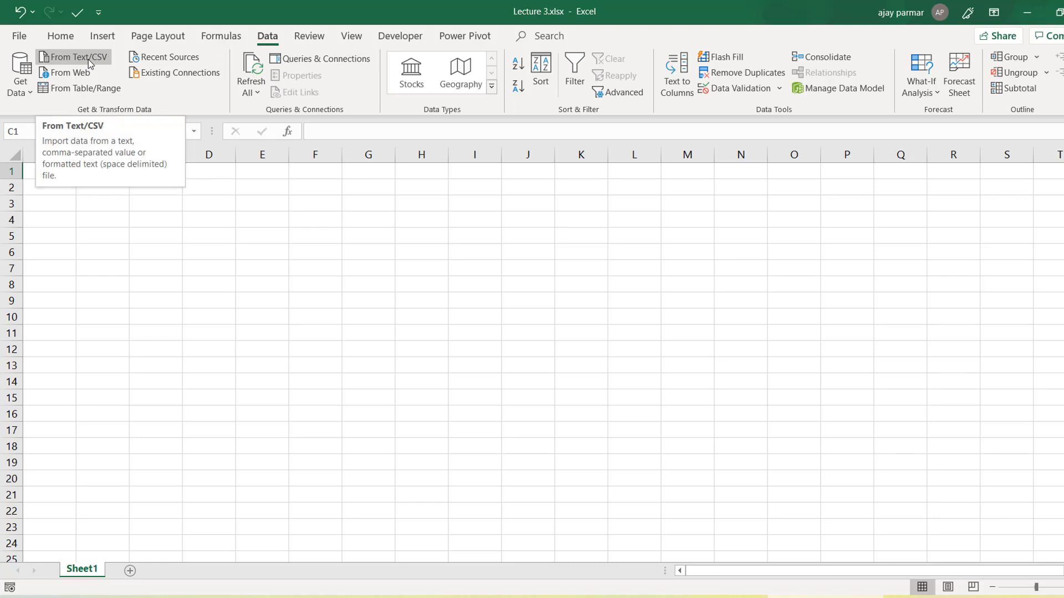
click(98, 59)
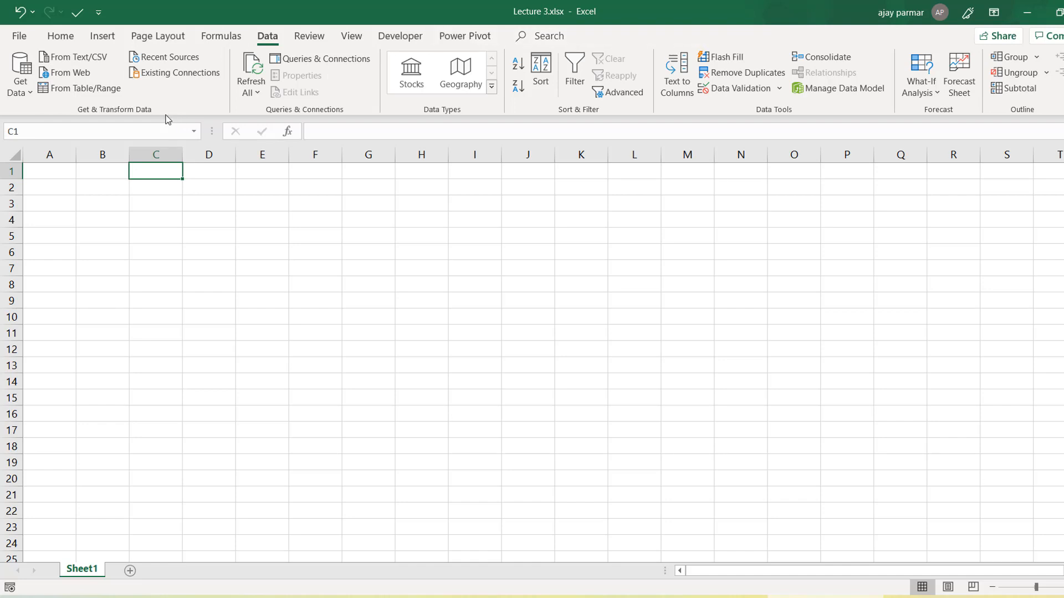
click(85, 61)
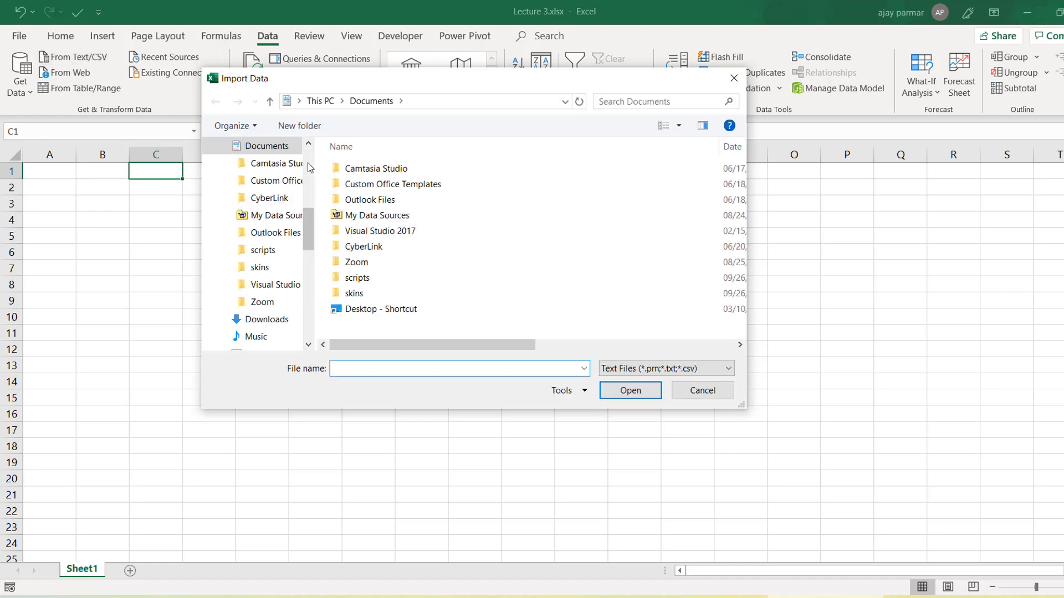
scroll(256, 167, up, 3)
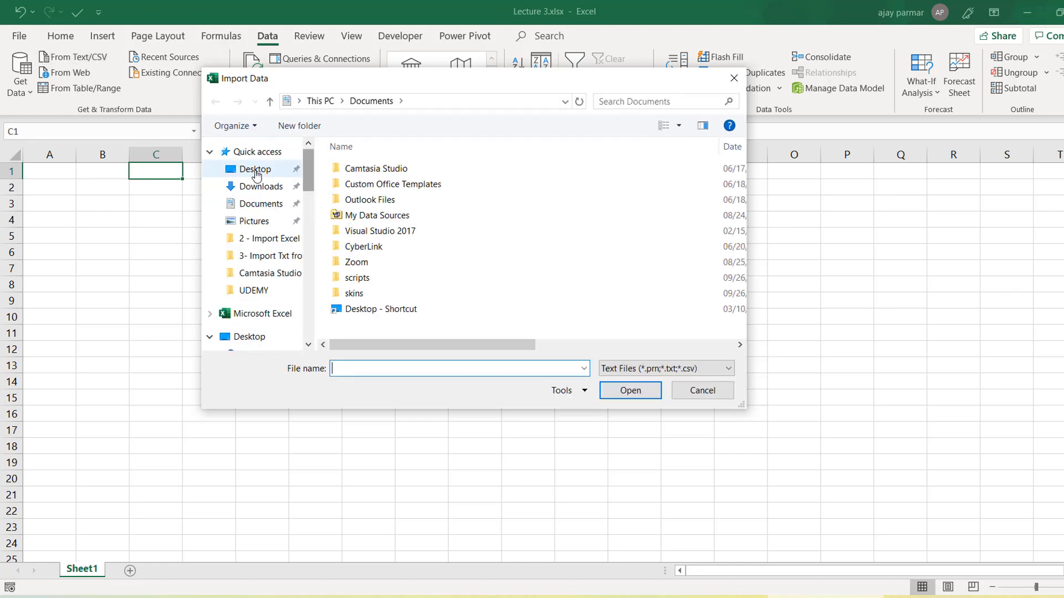
click(257, 174)
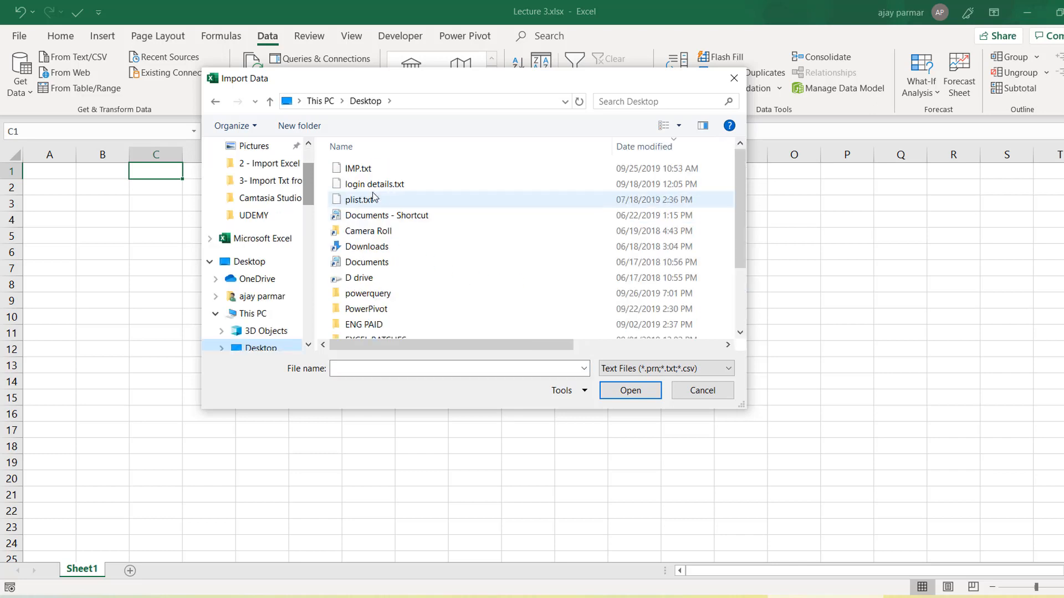
click(373, 199)
key(p)
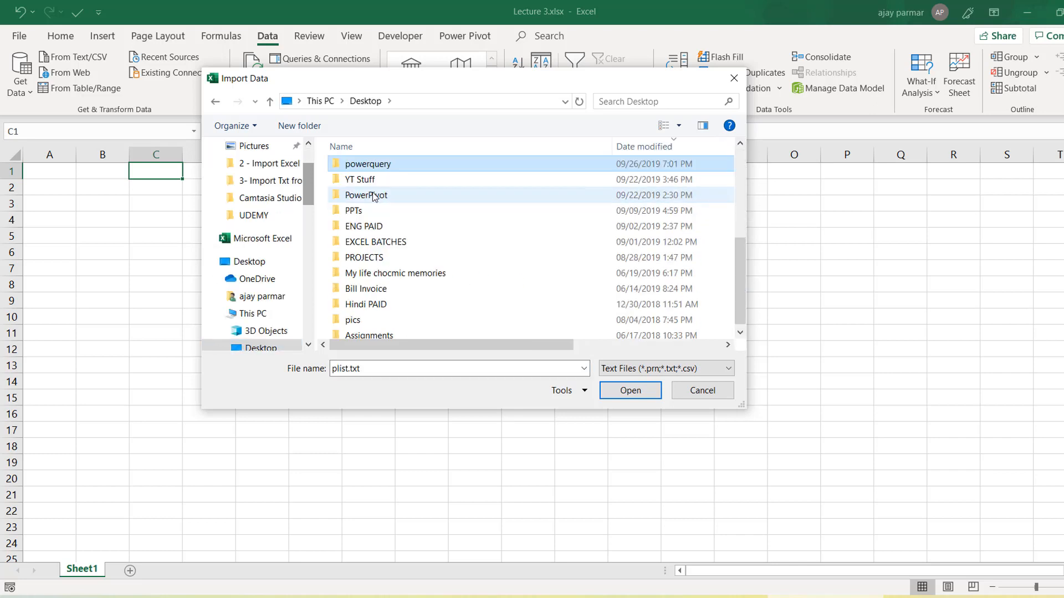
key(Return)
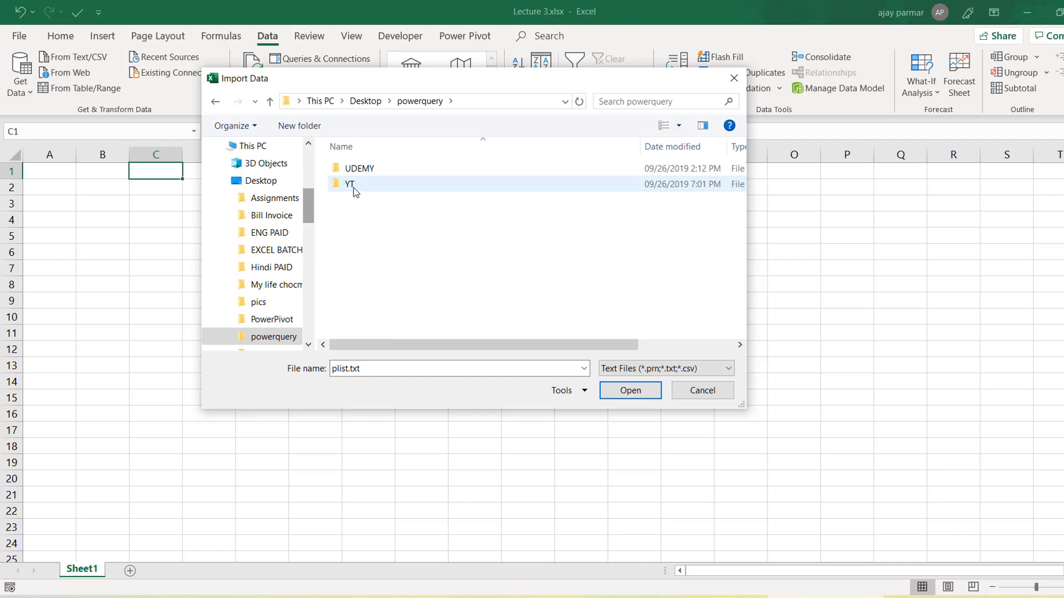
double_click(365, 170)
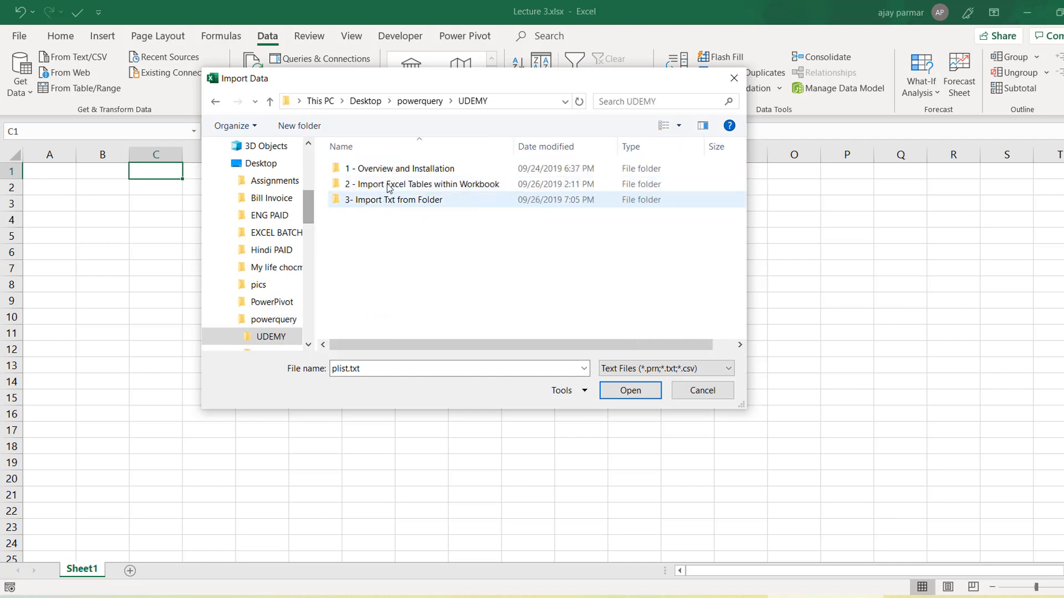
click(363, 200)
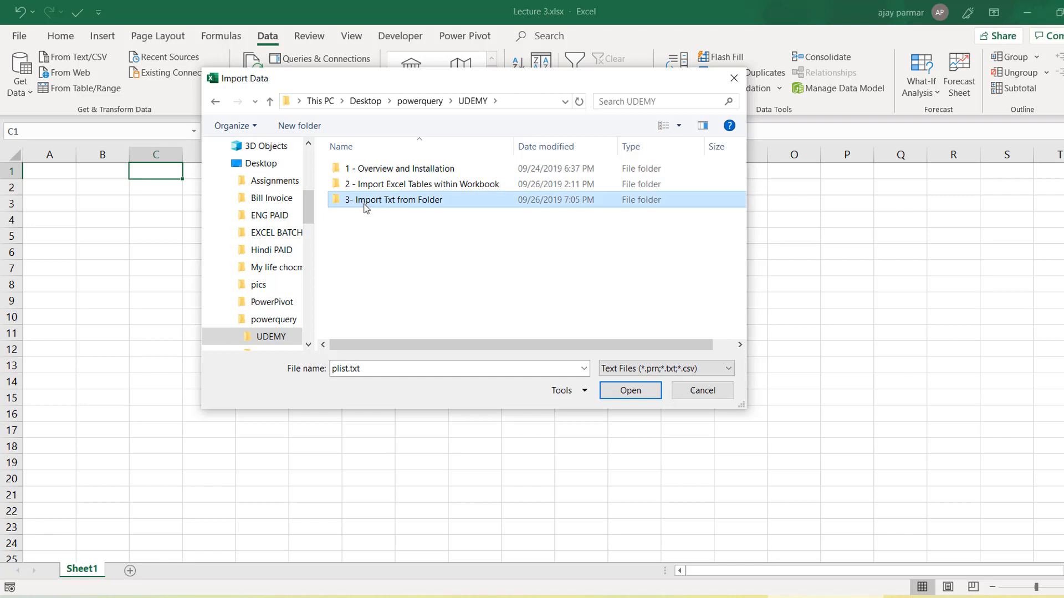
double_click(364, 200)
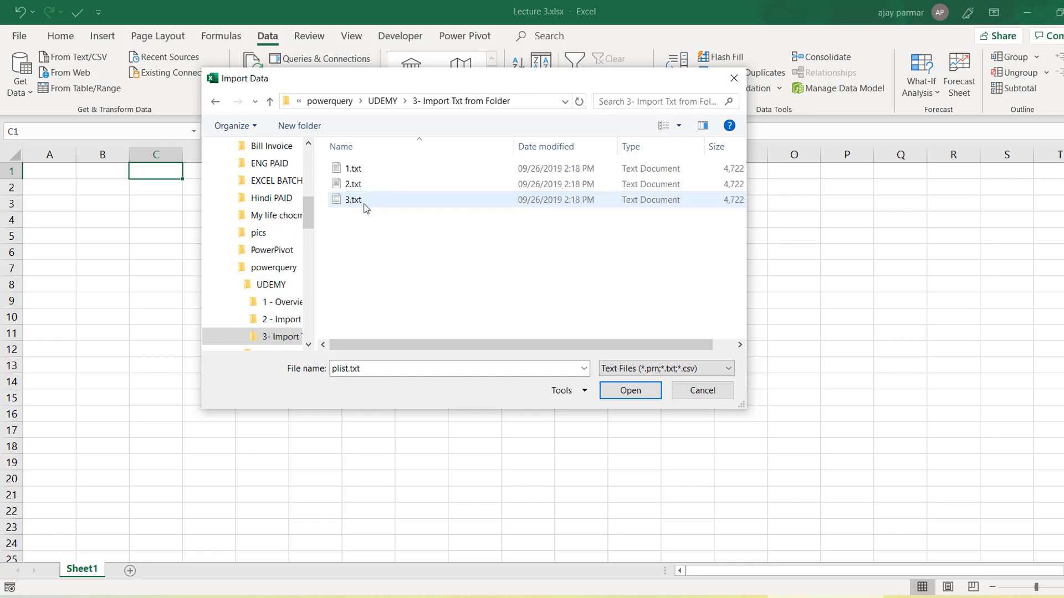
Narrow the file list's Name column to compare the text files' details, and import 1.txt
click(357, 173)
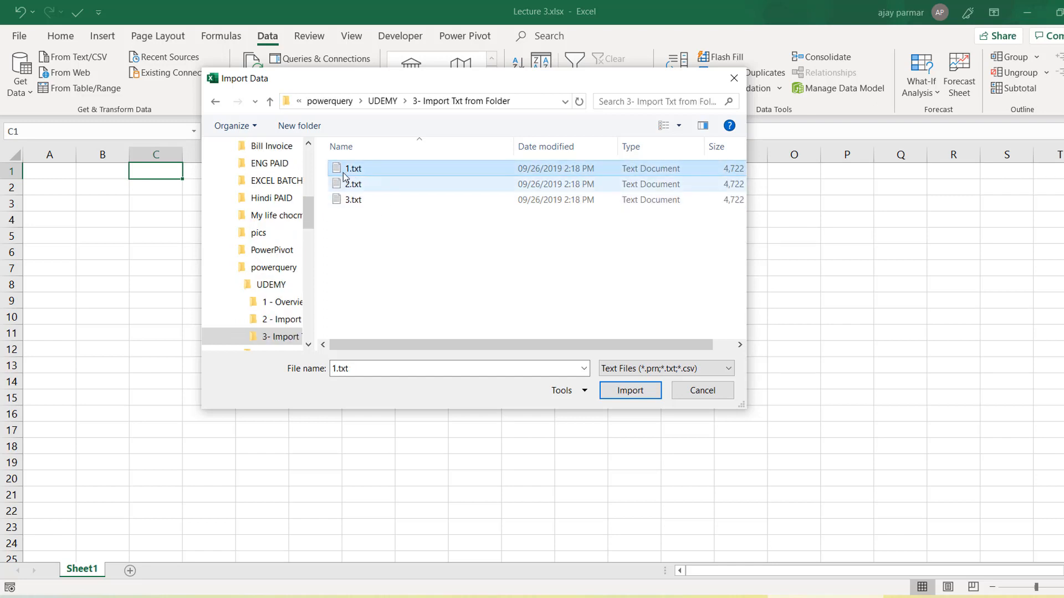
key(Down)
key(Down)
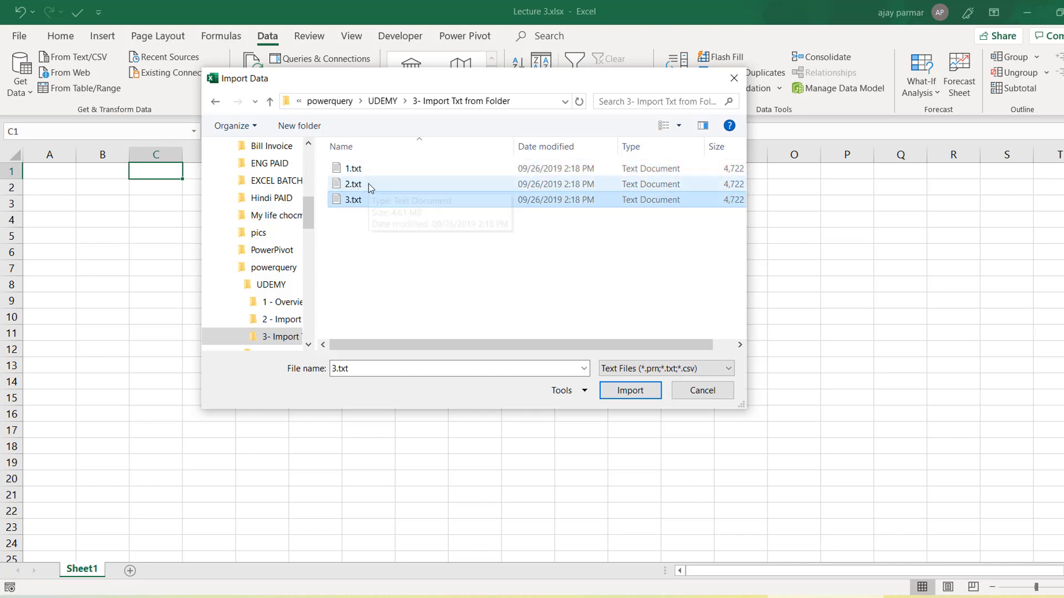
key(Up)
key(Up)
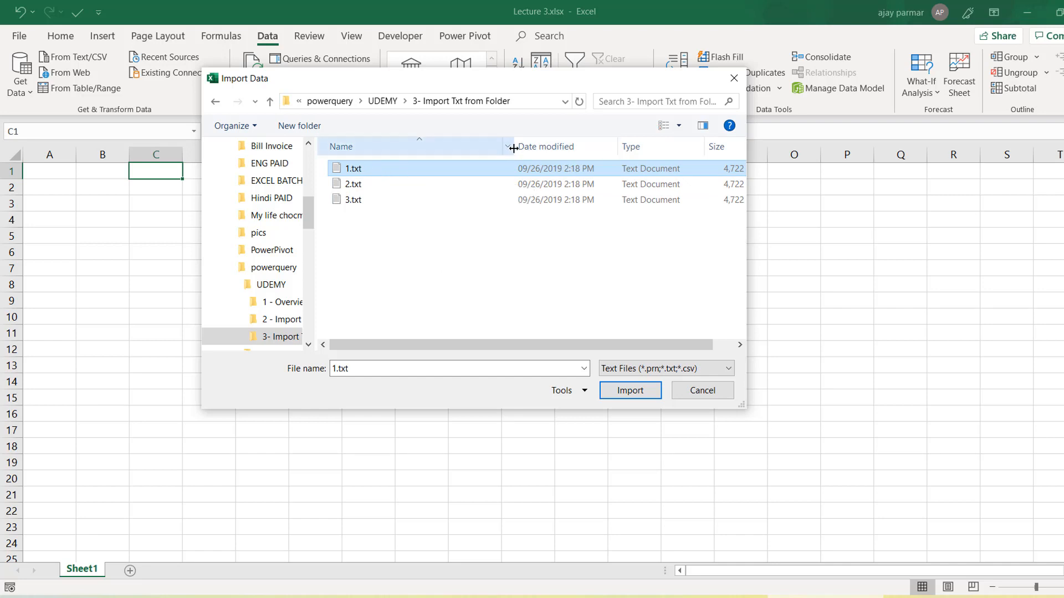
drag(513, 148, 429, 148)
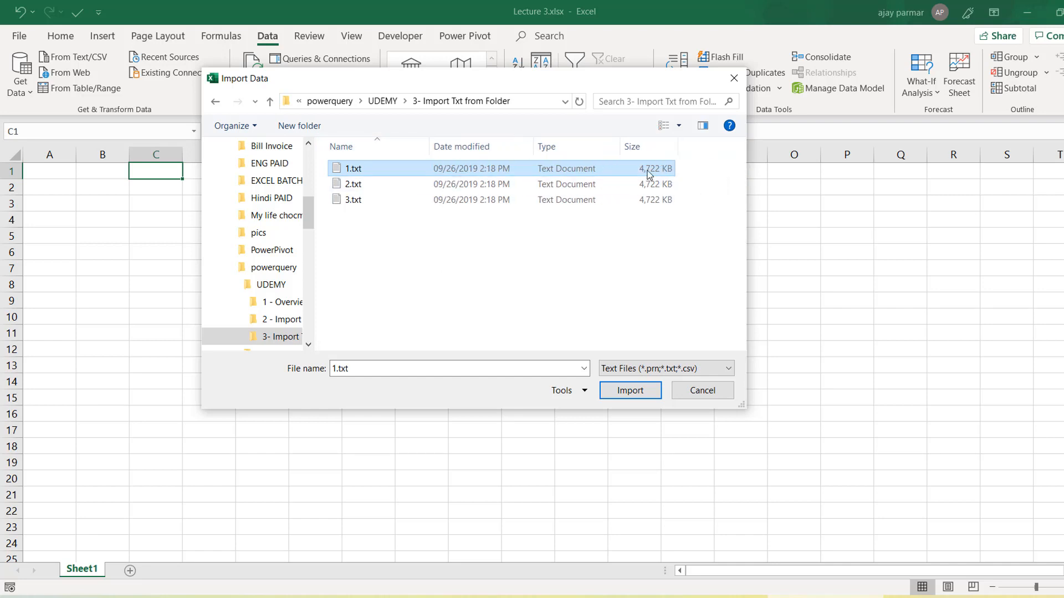
click(633, 395)
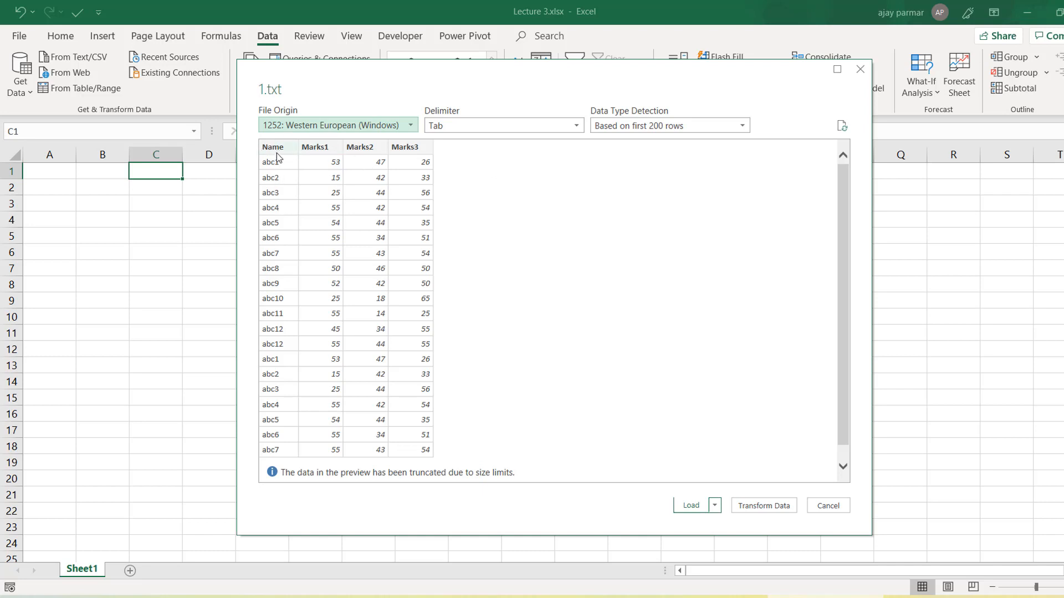
Review the delimiter and load options for 1.txt, and open its data for transformation in Power Query Editor
click(576, 127)
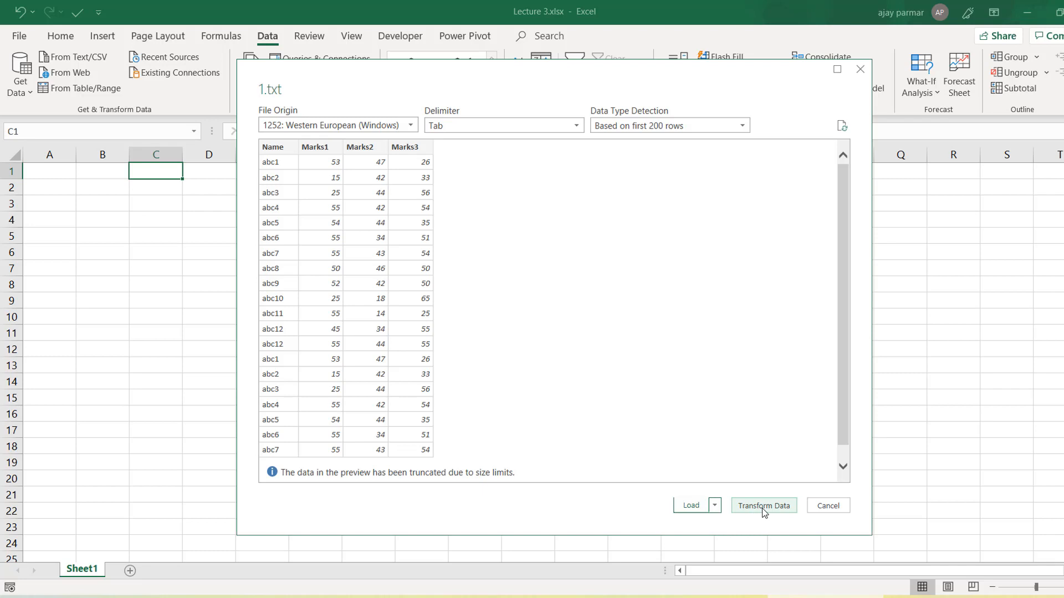
click(715, 505)
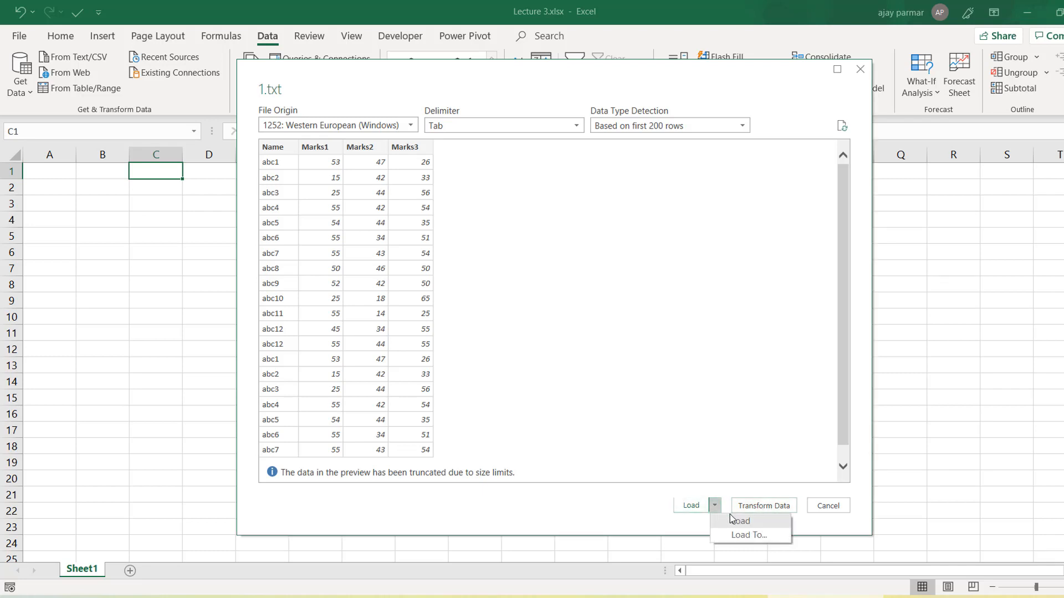
click(585, 505)
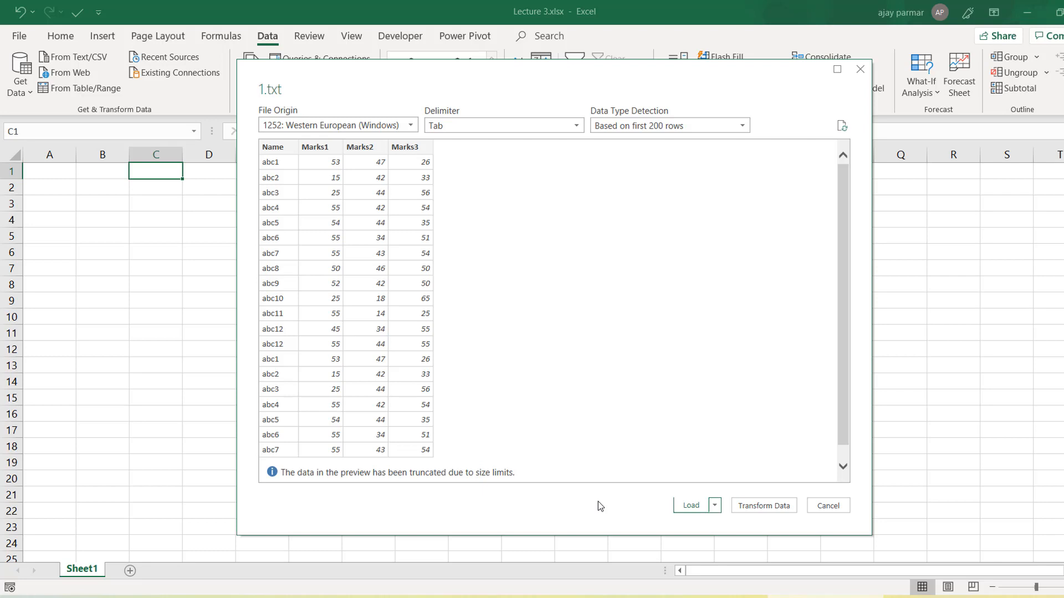
click(762, 507)
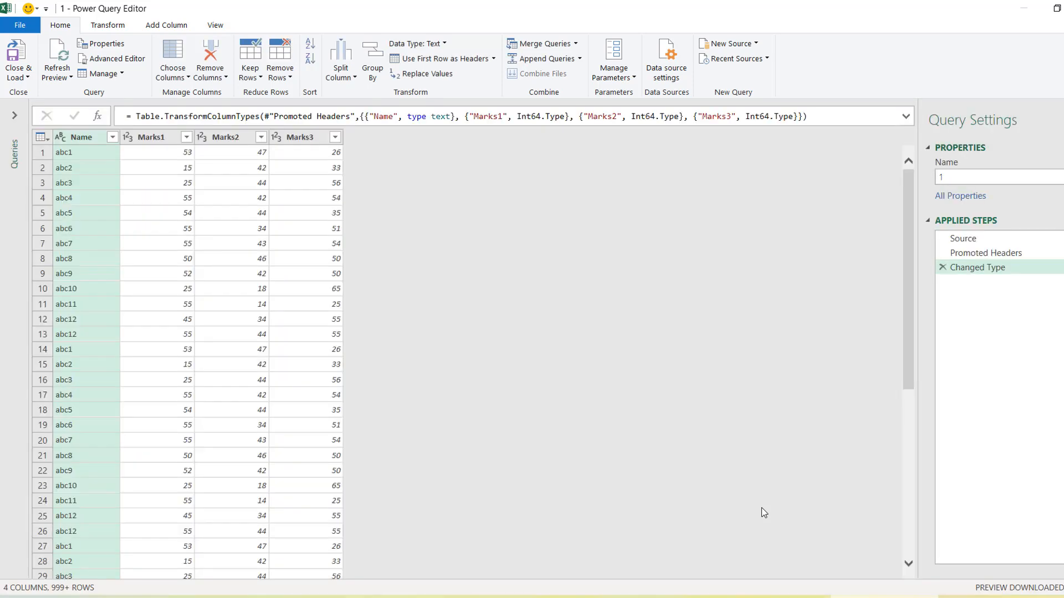
Expand the query list in Power Query Editor, check query 1 and its name, and close and load it to the workbook
click(13, 115)
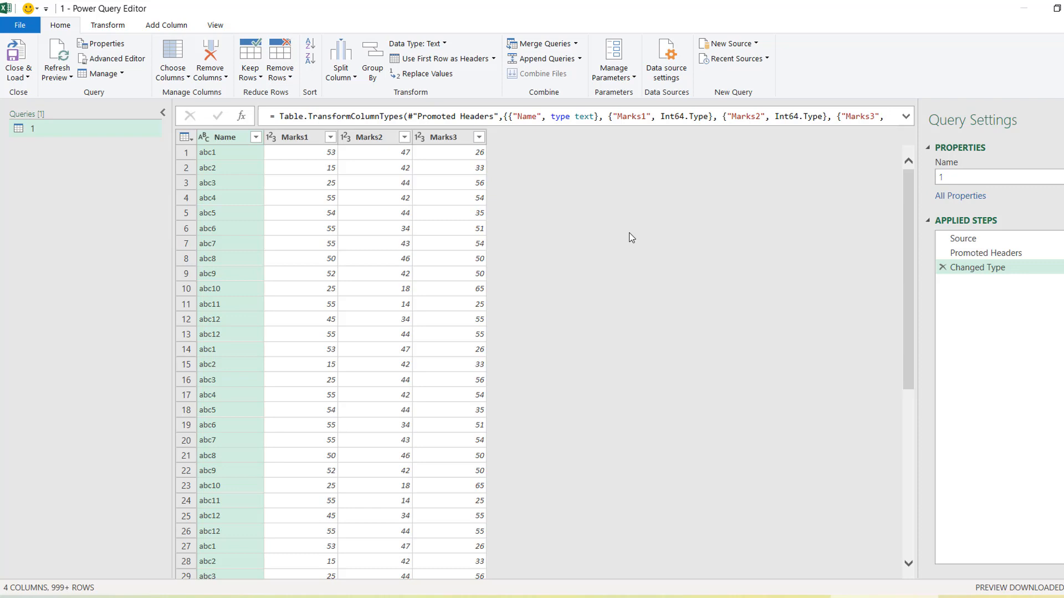
click(75, 134)
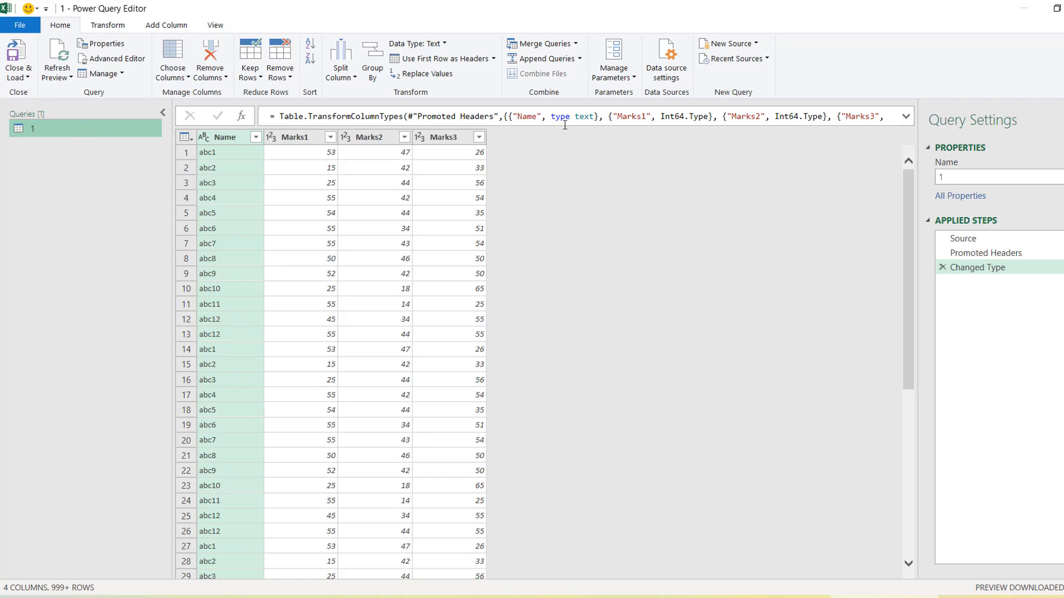
click(961, 181)
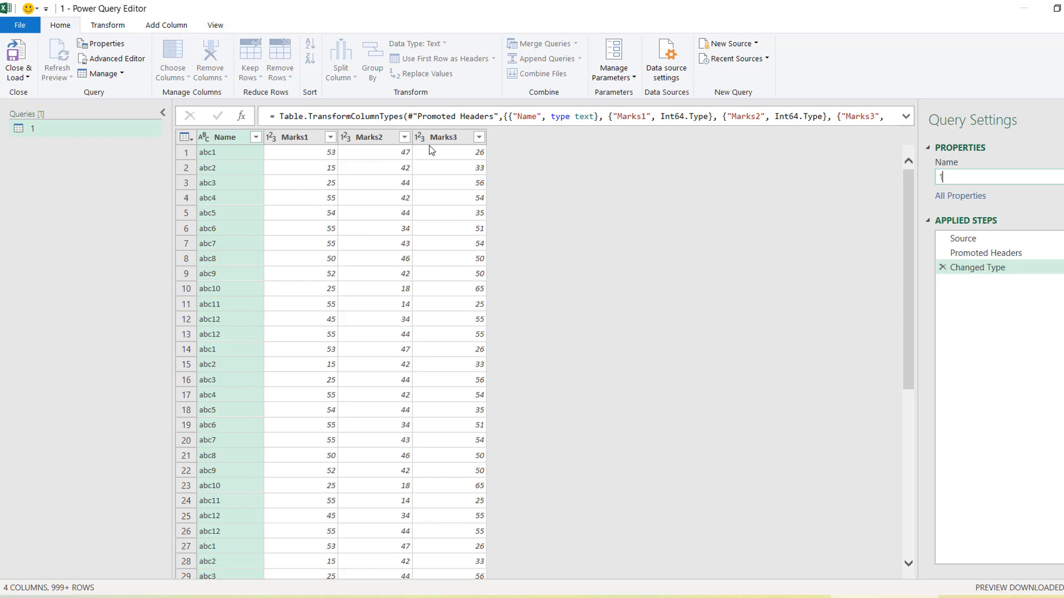
click(27, 79)
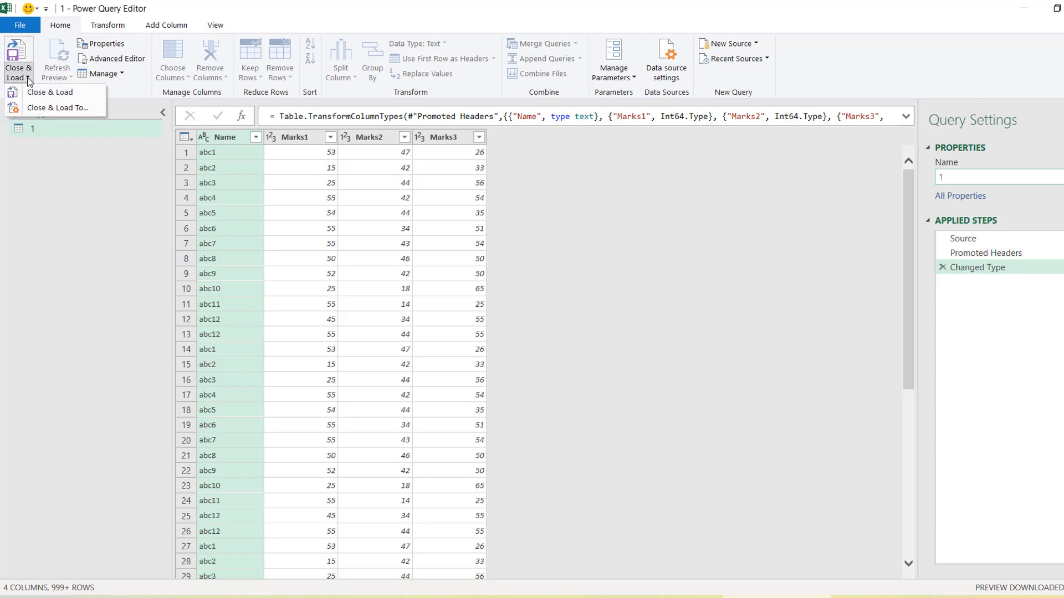
click(57, 97)
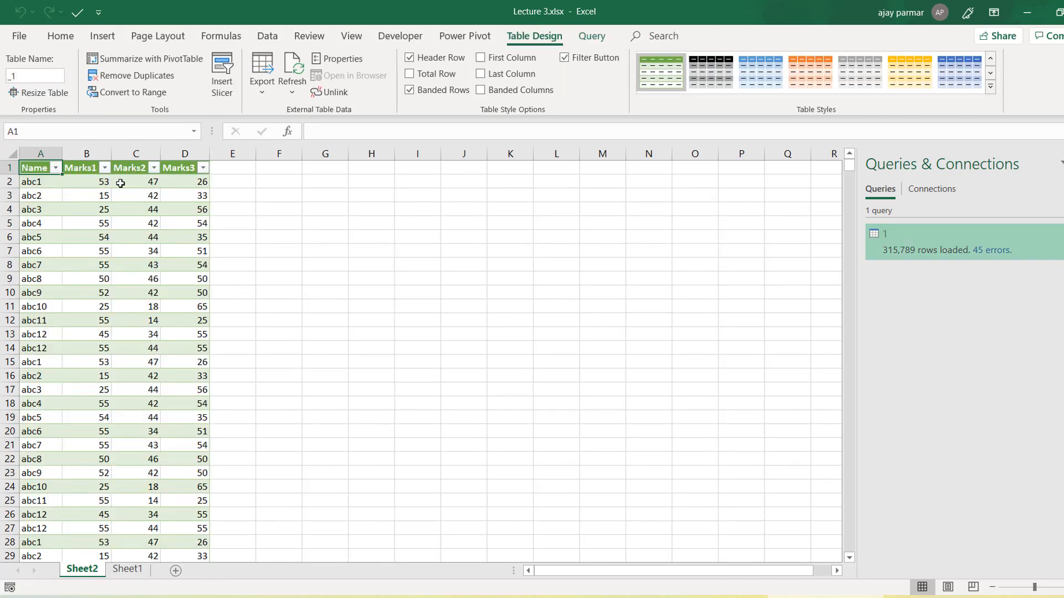
Look through the loaded table on Sheet2, going down to its last row
click(65, 257)
click(71, 374)
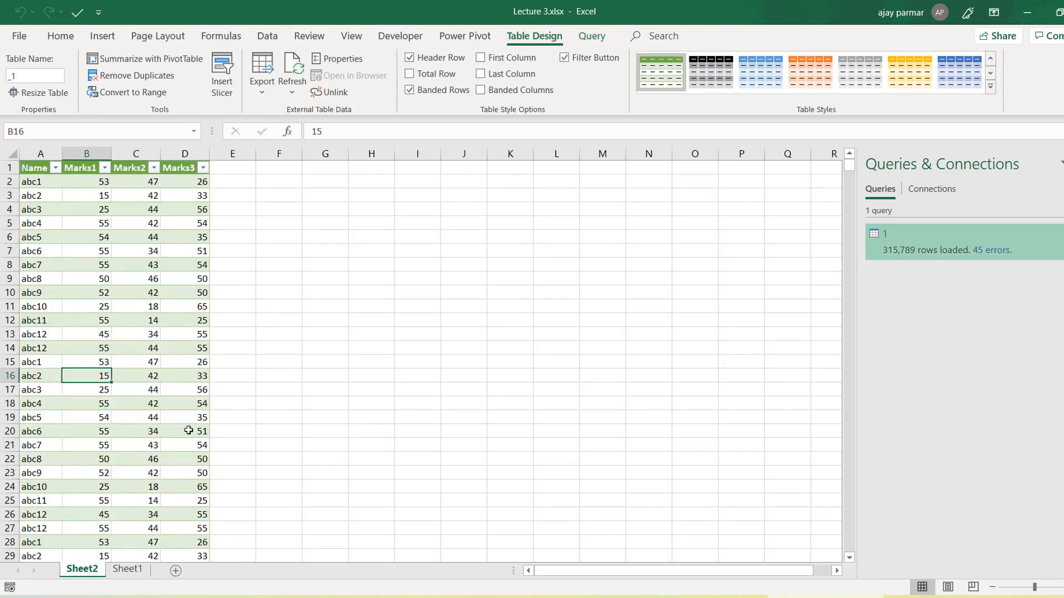
click(89, 212)
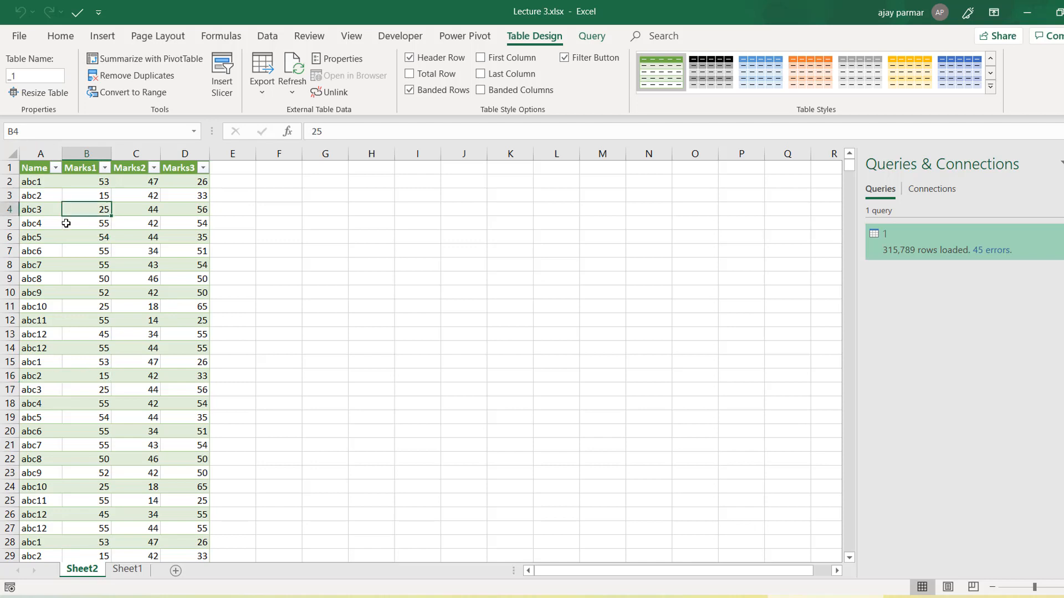
click(37, 232)
key(ctrl+Down)
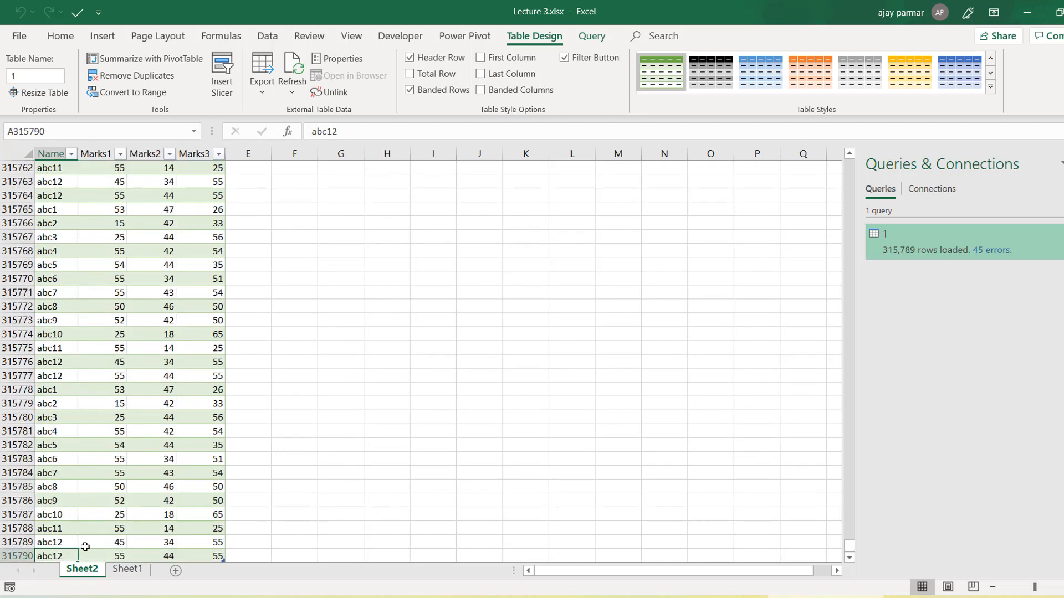
key(Down)
key(Up)
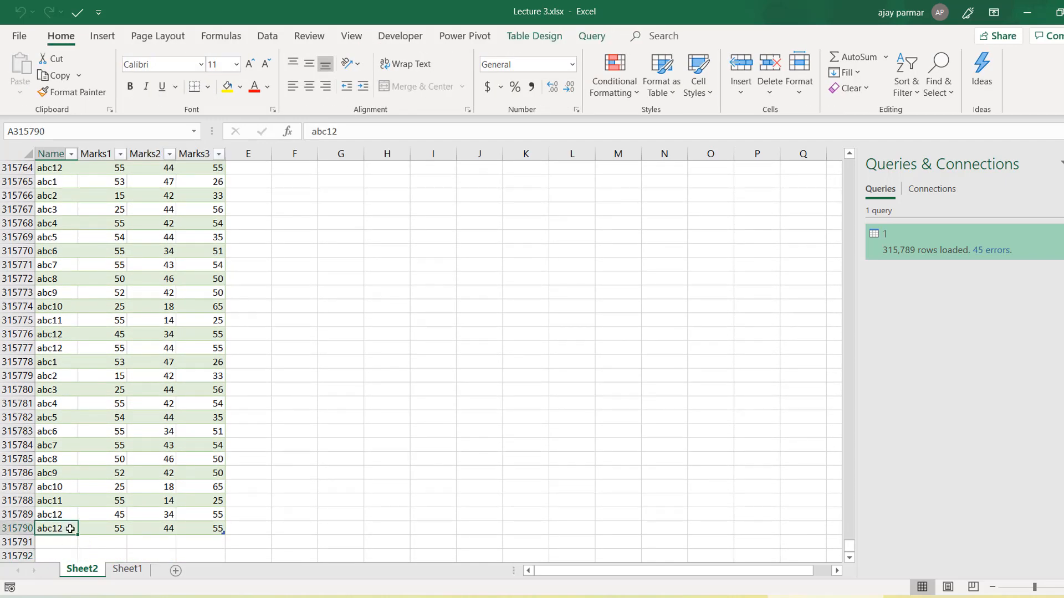
click(38, 456)
click(146, 328)
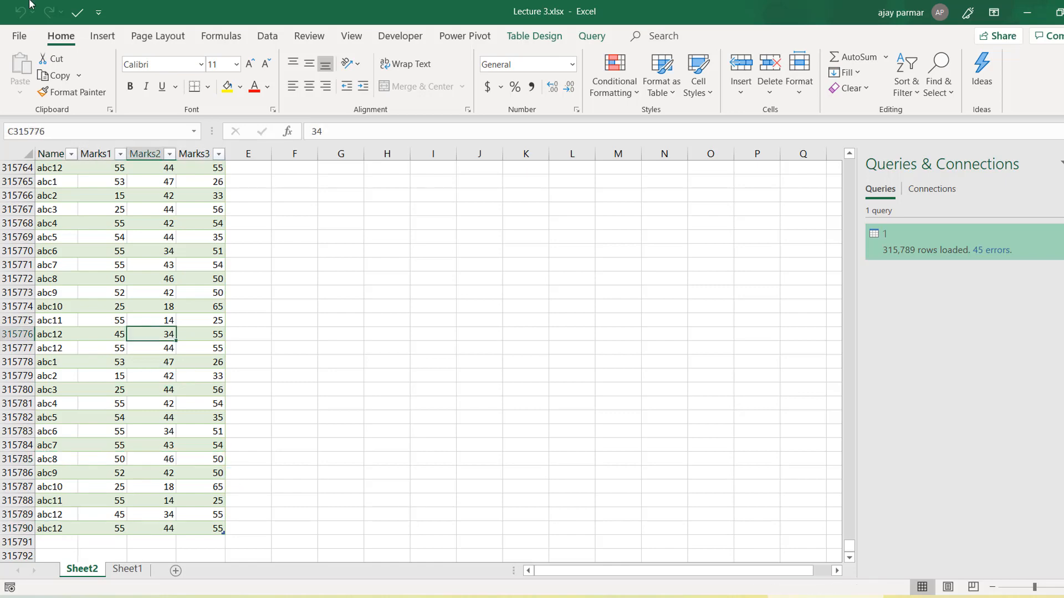
Save the Lecture 3 workbook and return to row 1 of Sheet2
click(20, 36)
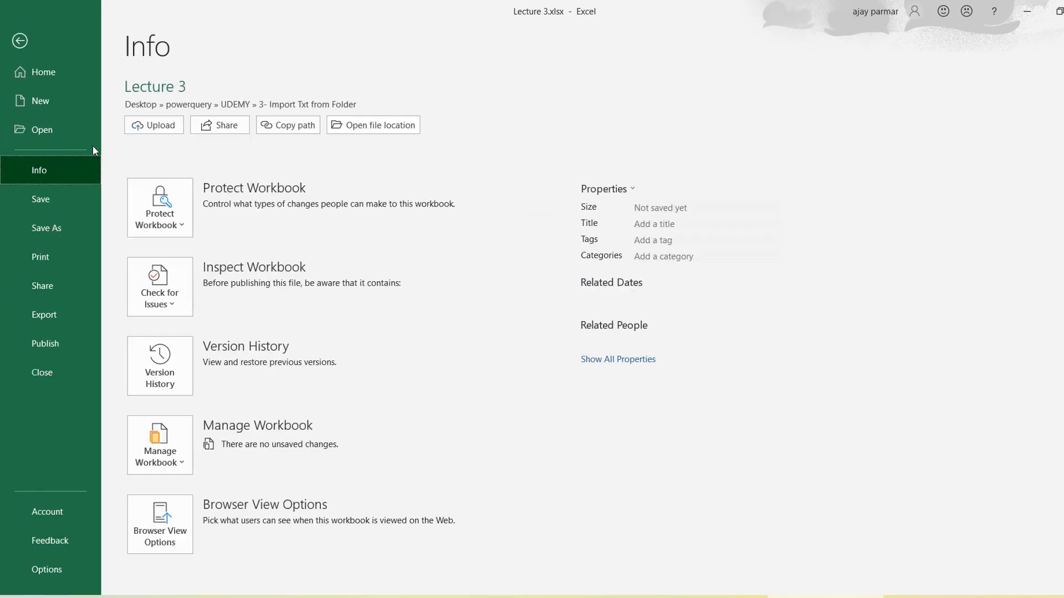
click(55, 199)
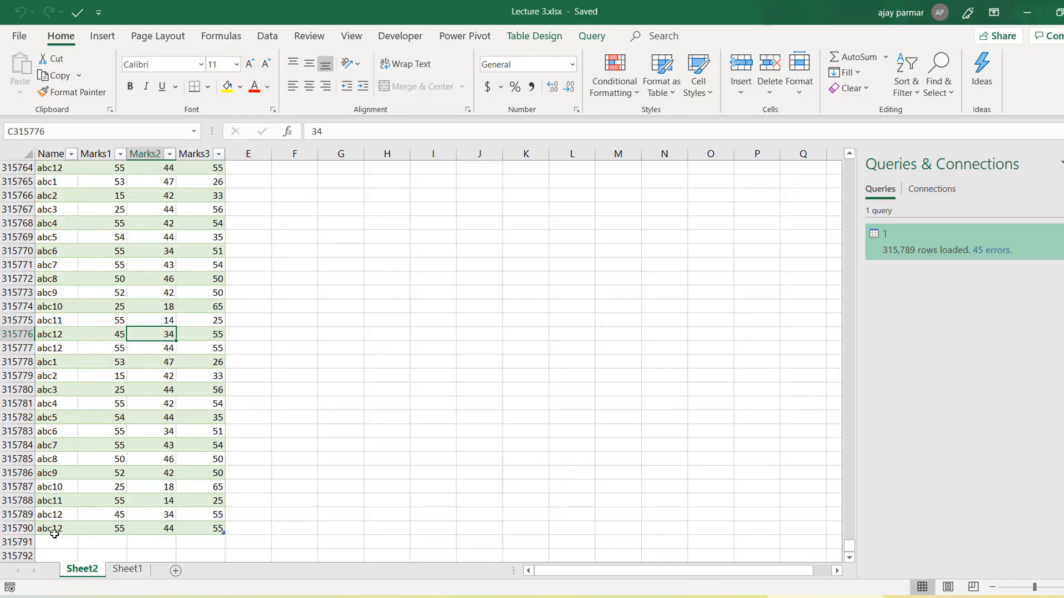
click(136, 489)
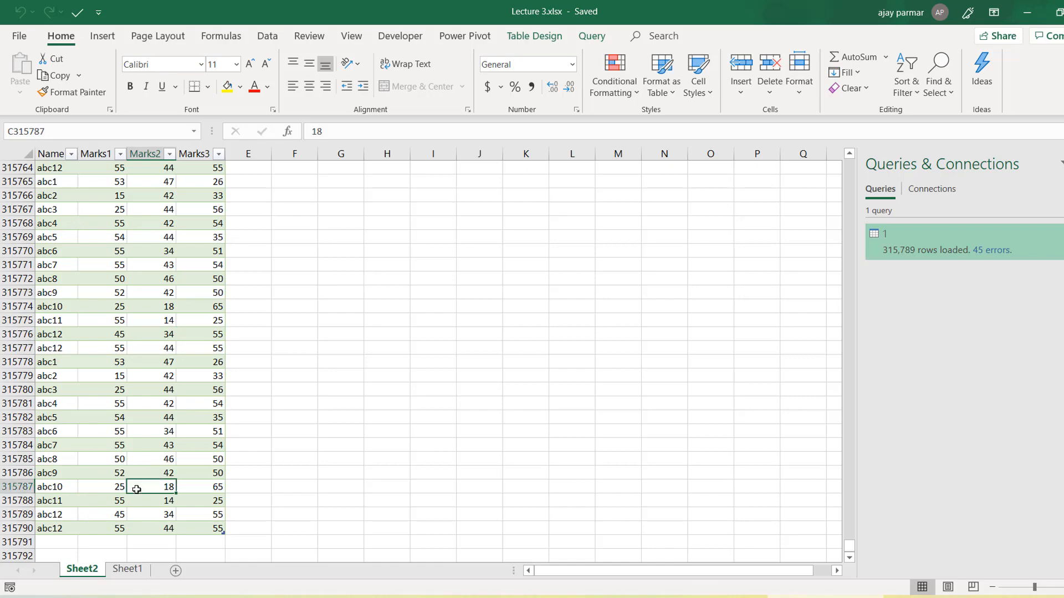
key(ctrl+Up)
key(ctrl+Up)
key(ctrl+Up)
key(ctrl+Up)
key(ctrl+Up)
key(ctrl+Up)
key(ctrl+Up)
key(ctrl+Up)
key(ctrl+Up)
key(ctrl+Up)
key(ctrl+Up)
key(ctrl+Up)
key(ctrl+Up)
key(ctrl+Up)
key(ctrl+Up)
key(ctrl+Up)
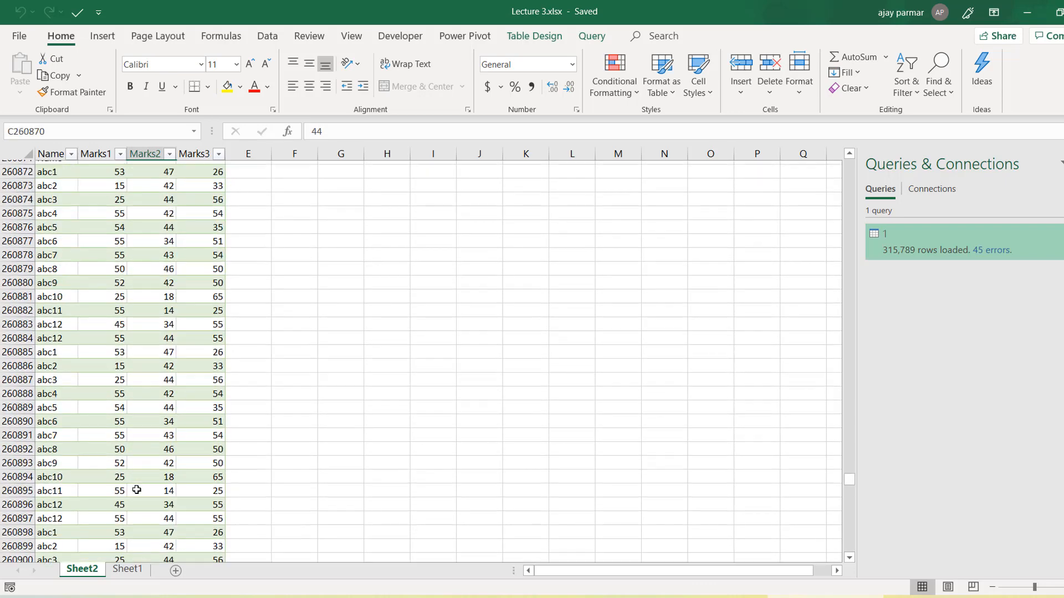
click(264, 255)
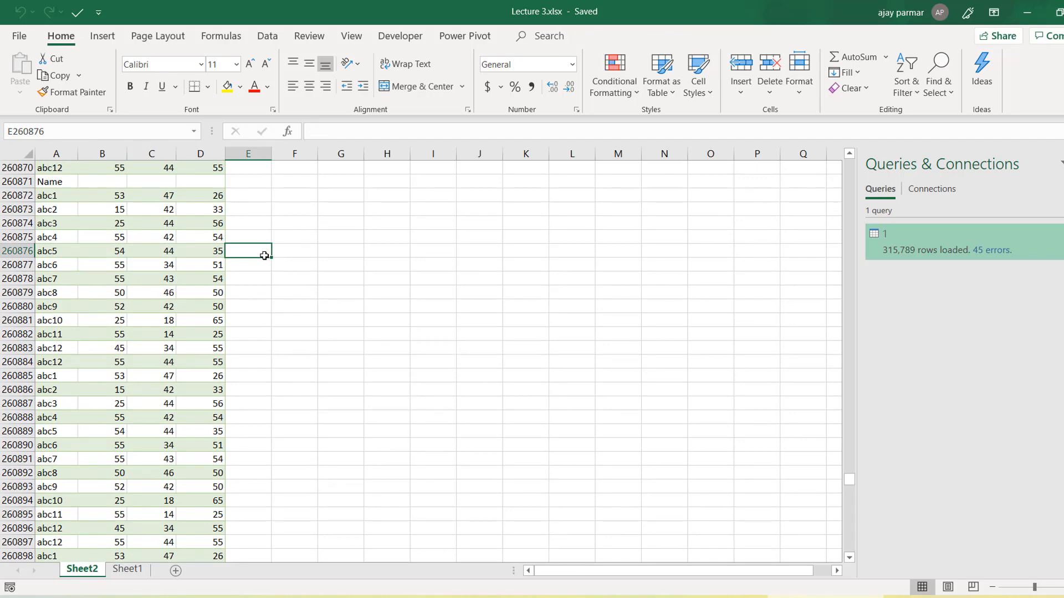
key(ctrl+Up)
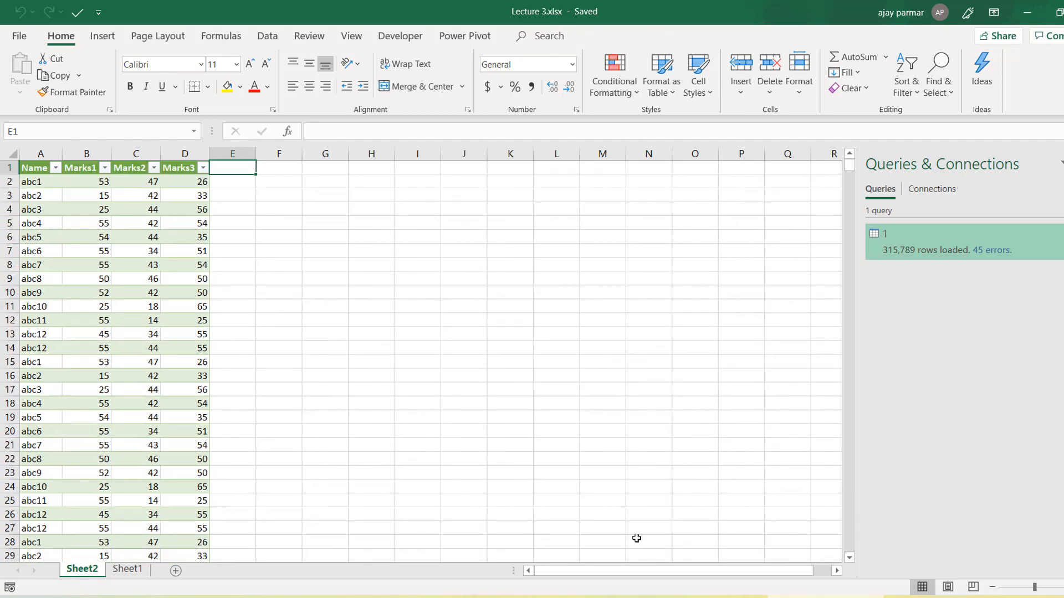
Switch to the "3- Import Txt from Folder" window in File Explorer and compare the file sizes of Lecture 3.xlsx and the text files
mouse_move(244, 597)
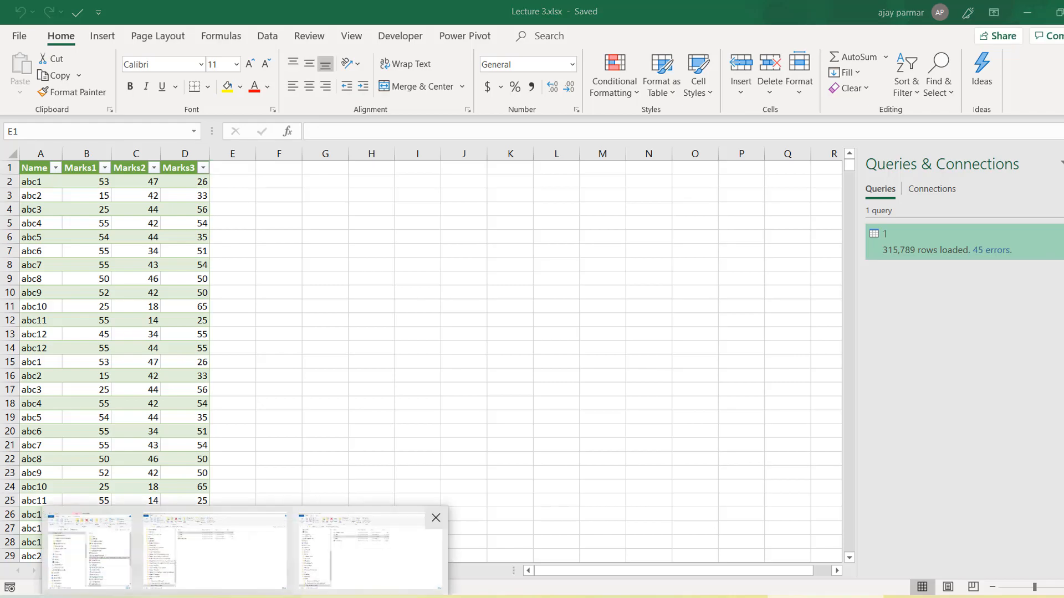
click(369, 555)
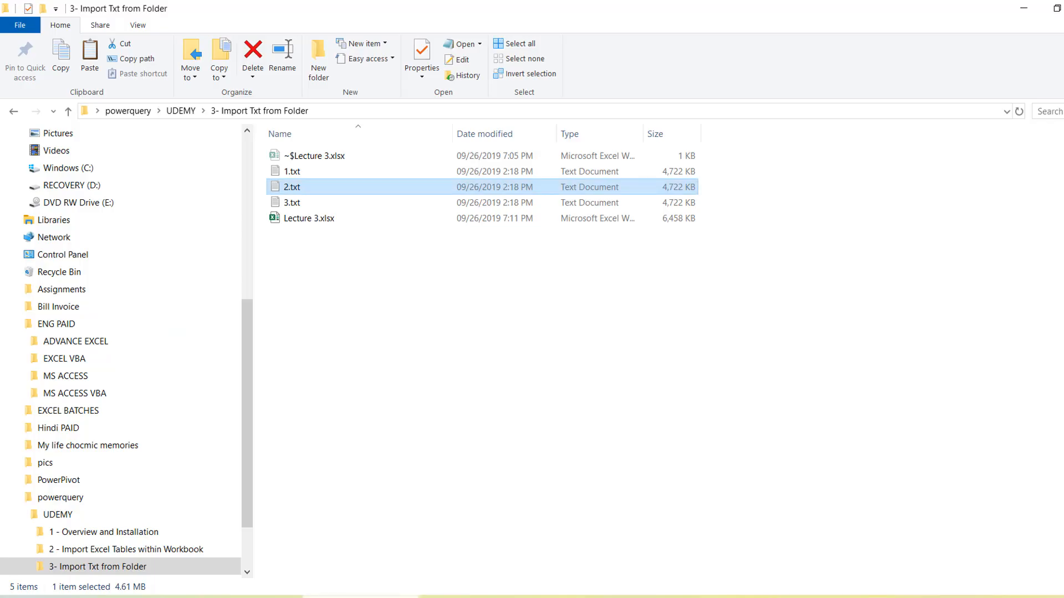
click(287, 597)
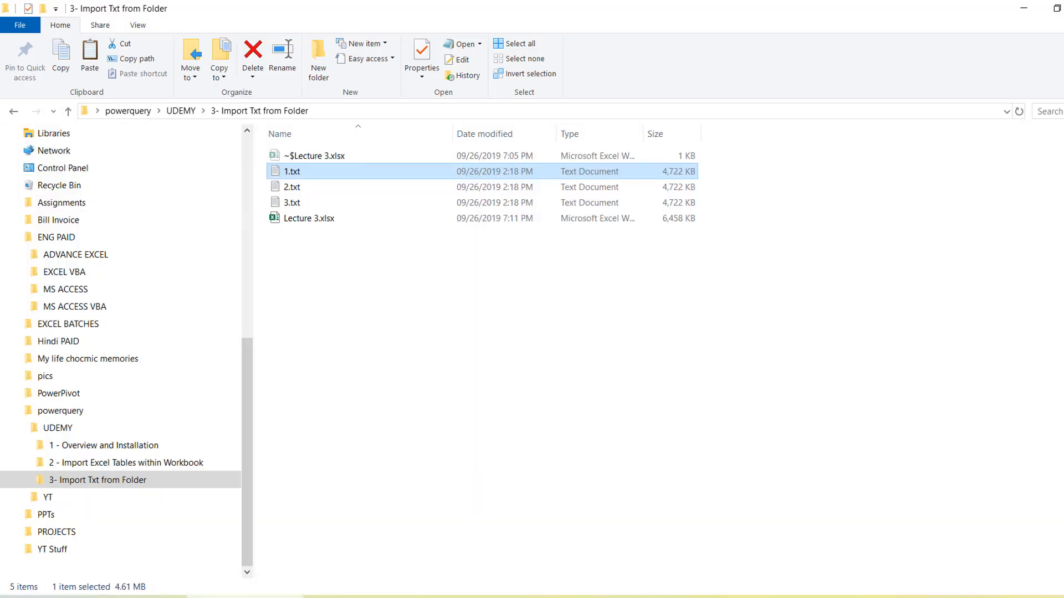
click(286, 596)
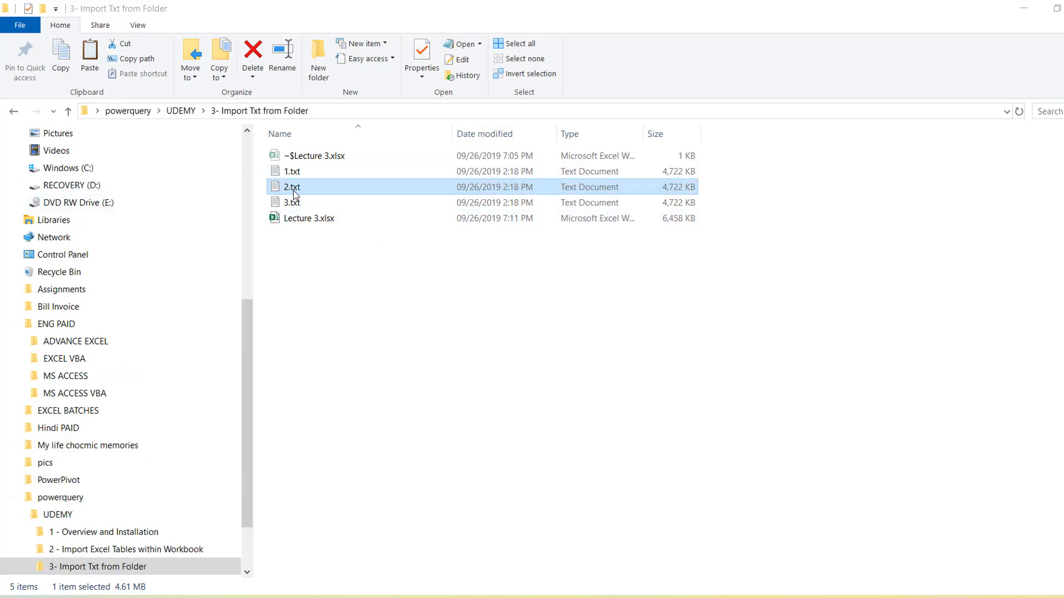
click(302, 221)
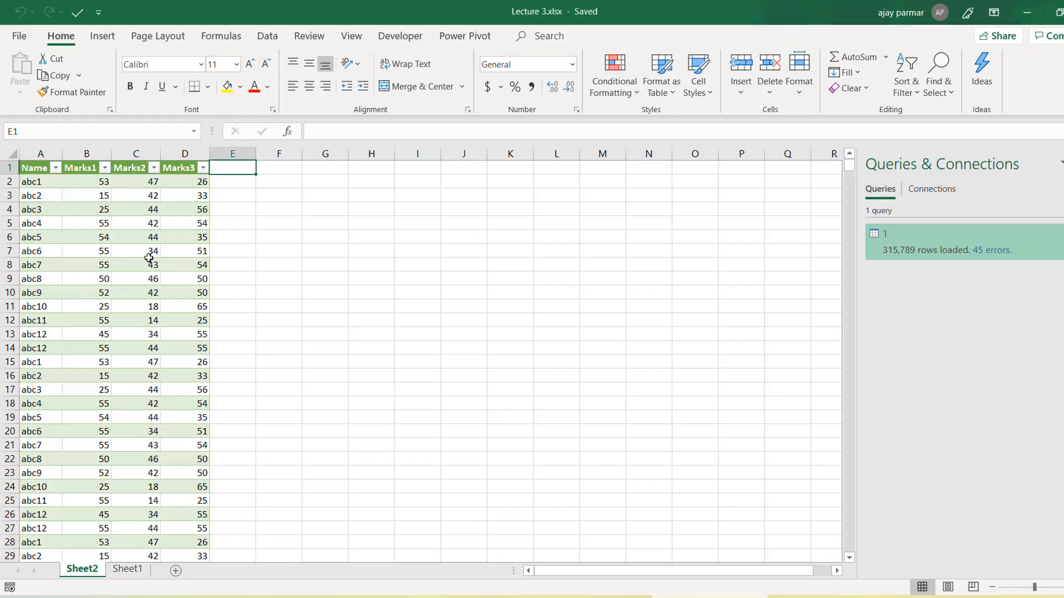
Back in Excel, delete Sheet2 containing the loaded table, and confirm the permanent deletion
click(149, 260)
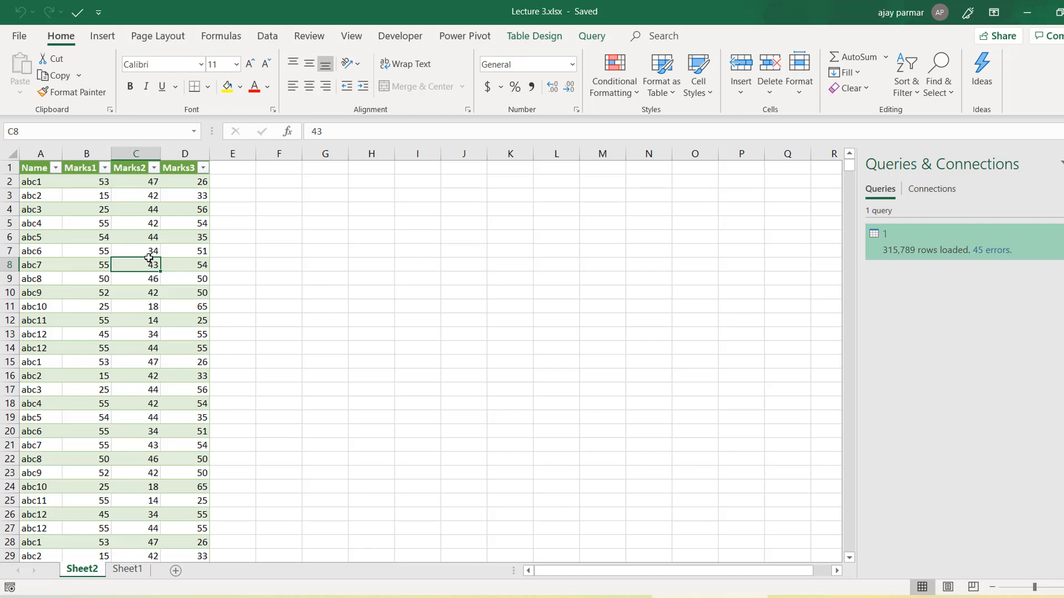
click(44, 182)
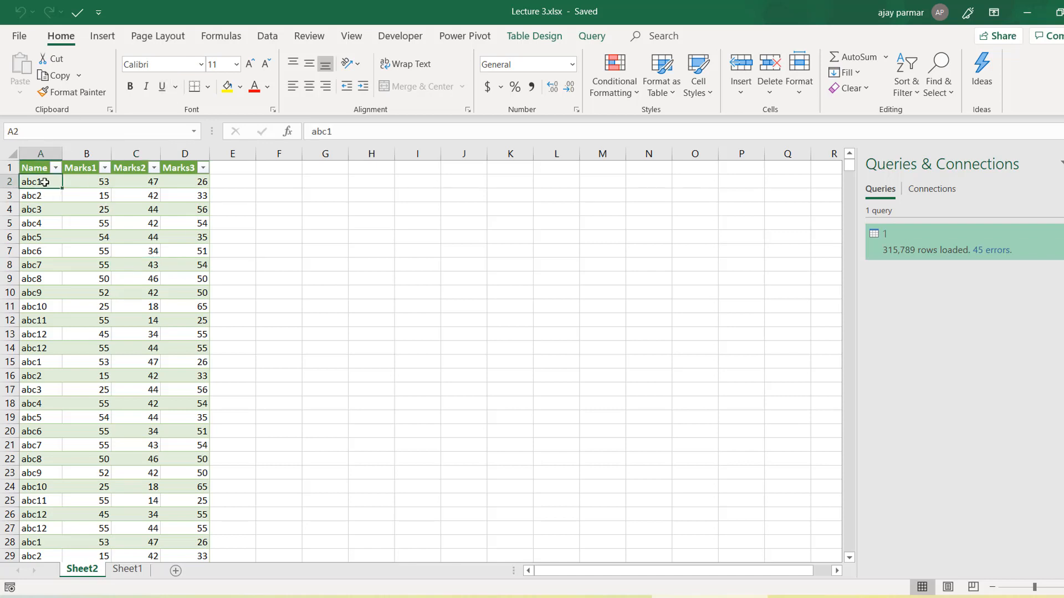
click(169, 222)
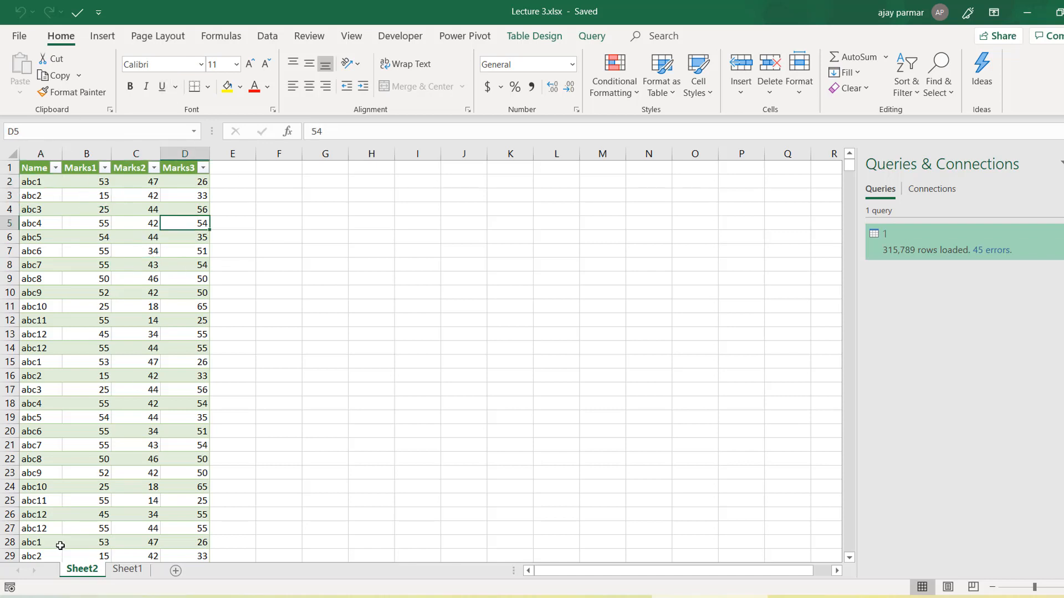
right_click(83, 572)
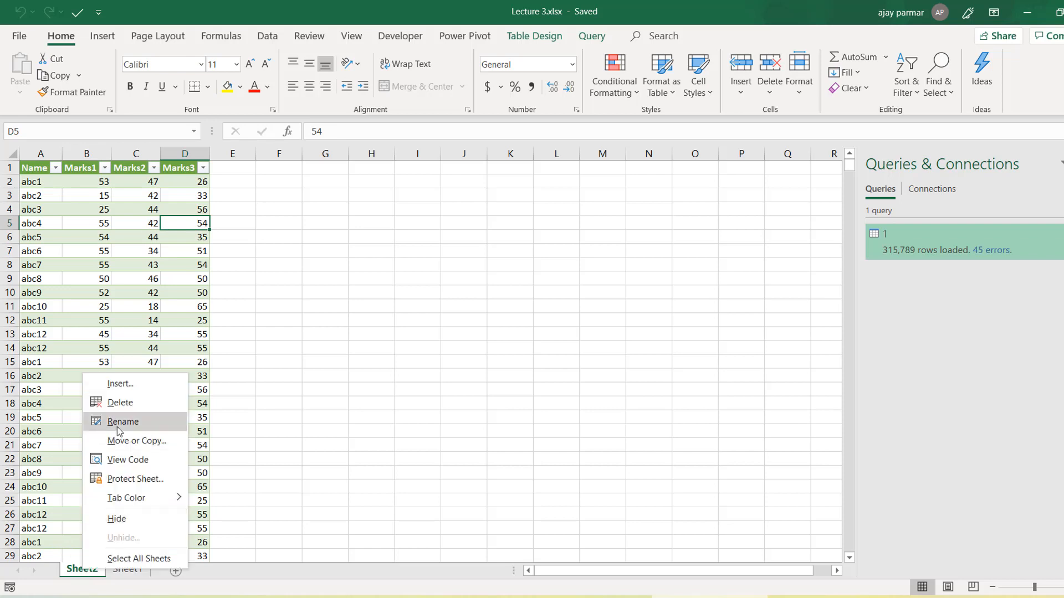
click(134, 410)
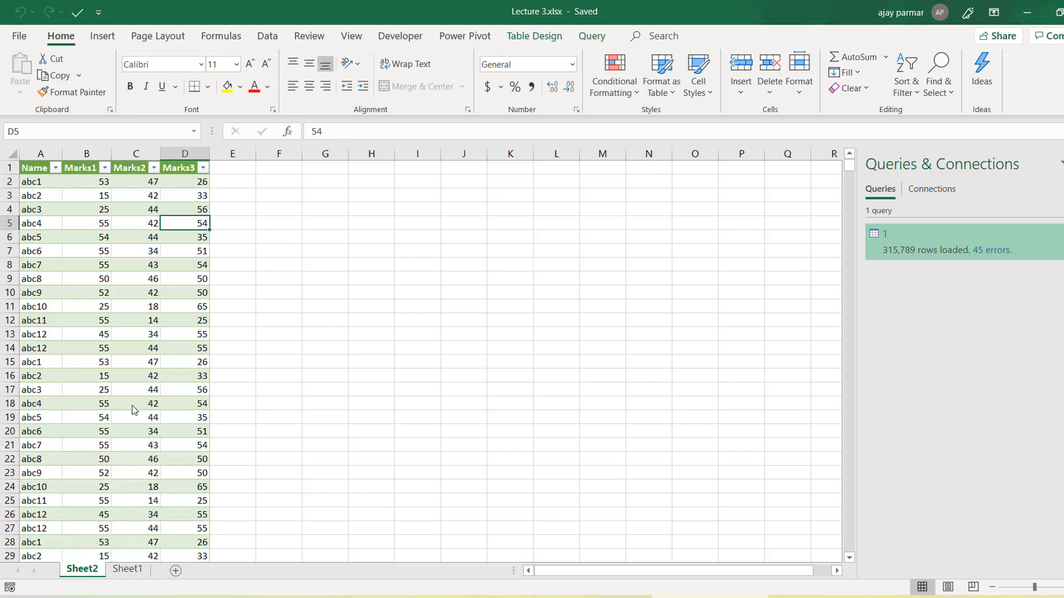
click(532, 345)
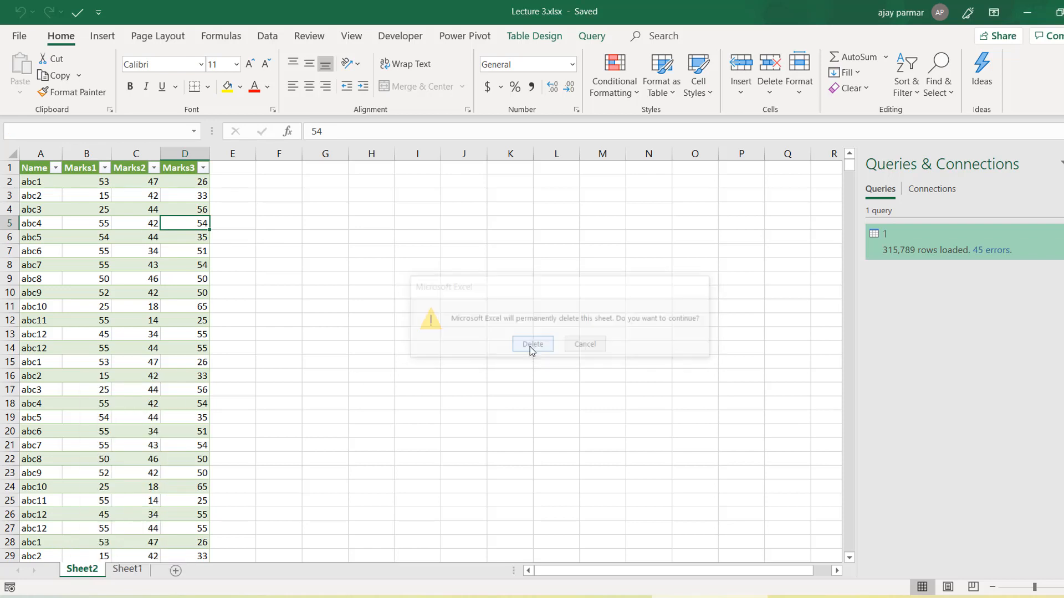
Examine the data preview, load status and data source of query 1, and save the workbook
click(62, 167)
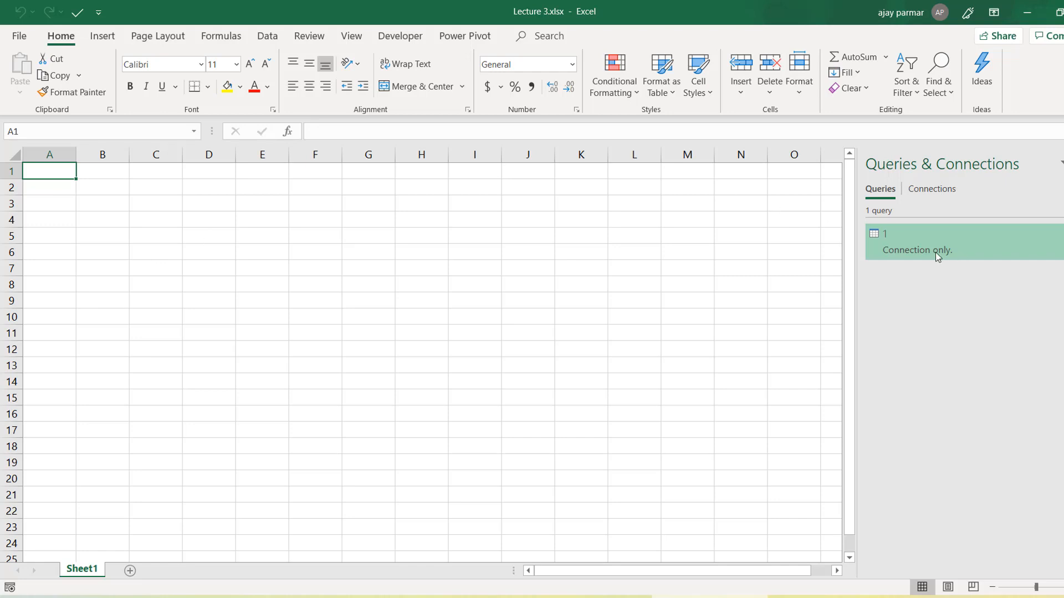
mouse_move(944, 255)
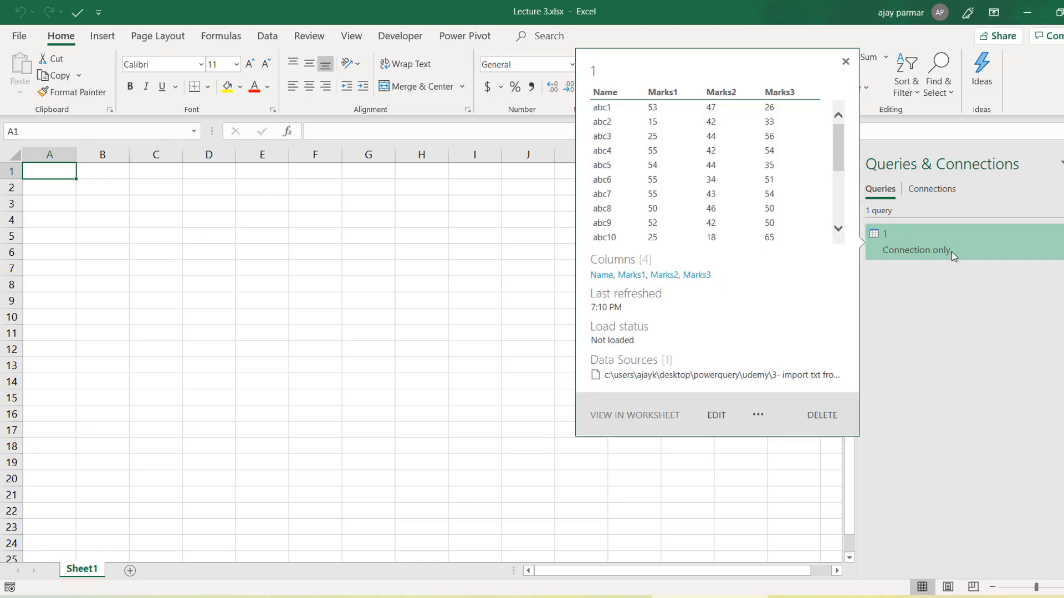
click(491, 247)
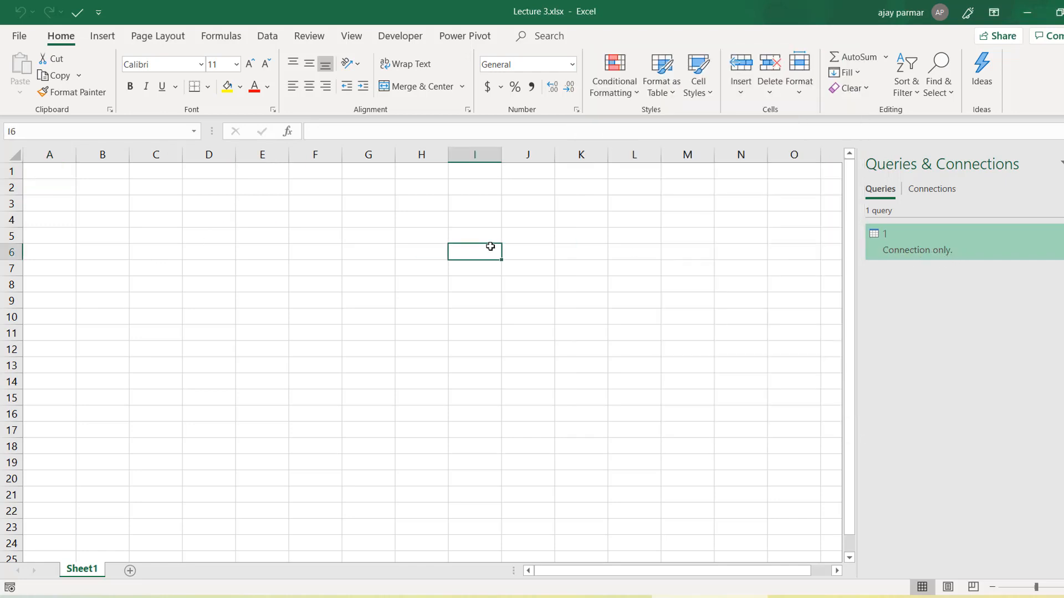
click(337, 217)
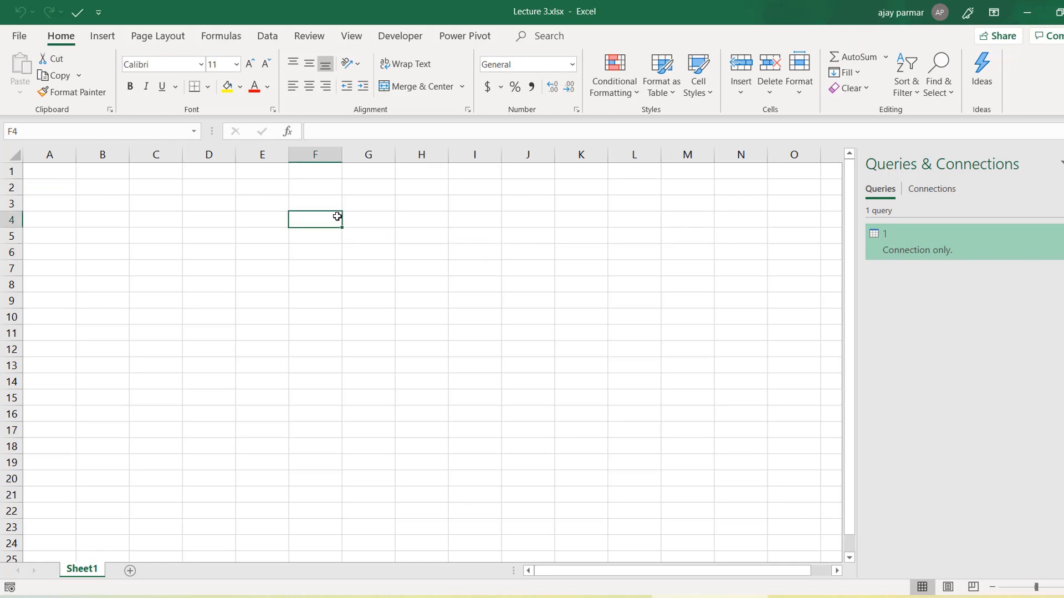
click(156, 207)
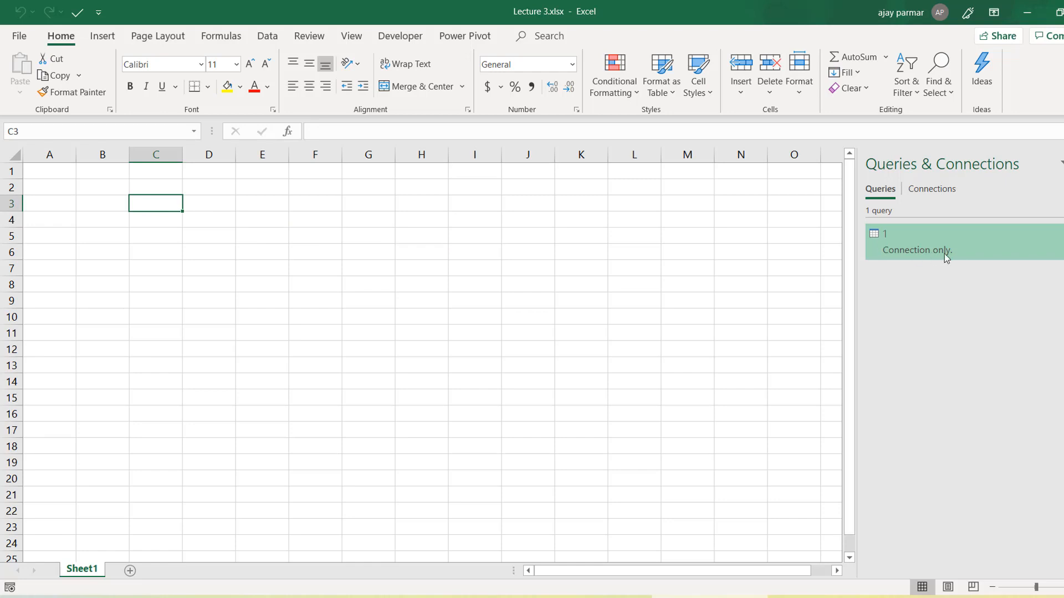
mouse_move(908, 250)
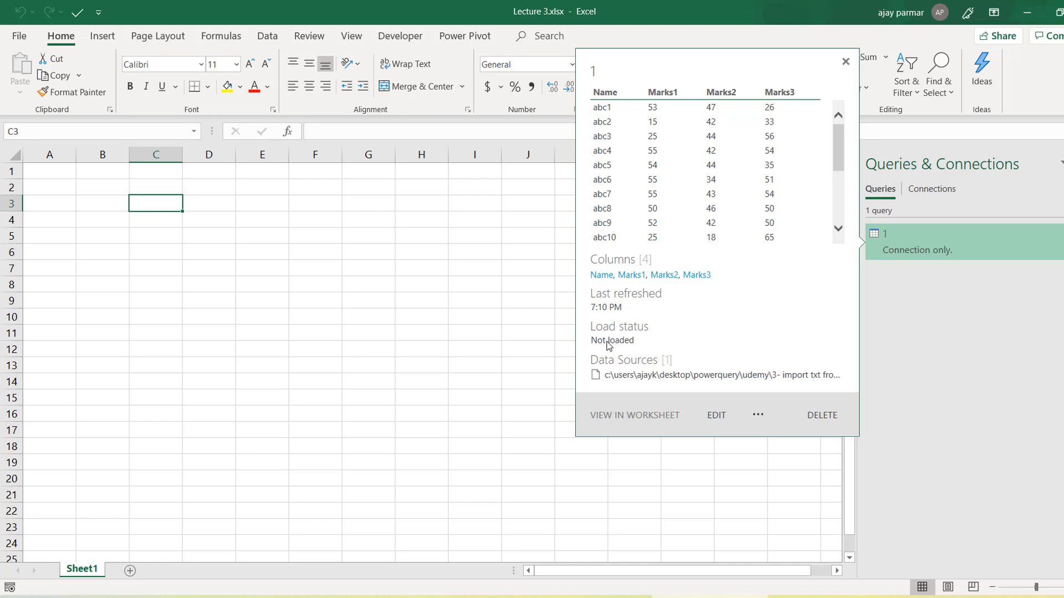
click(207, 232)
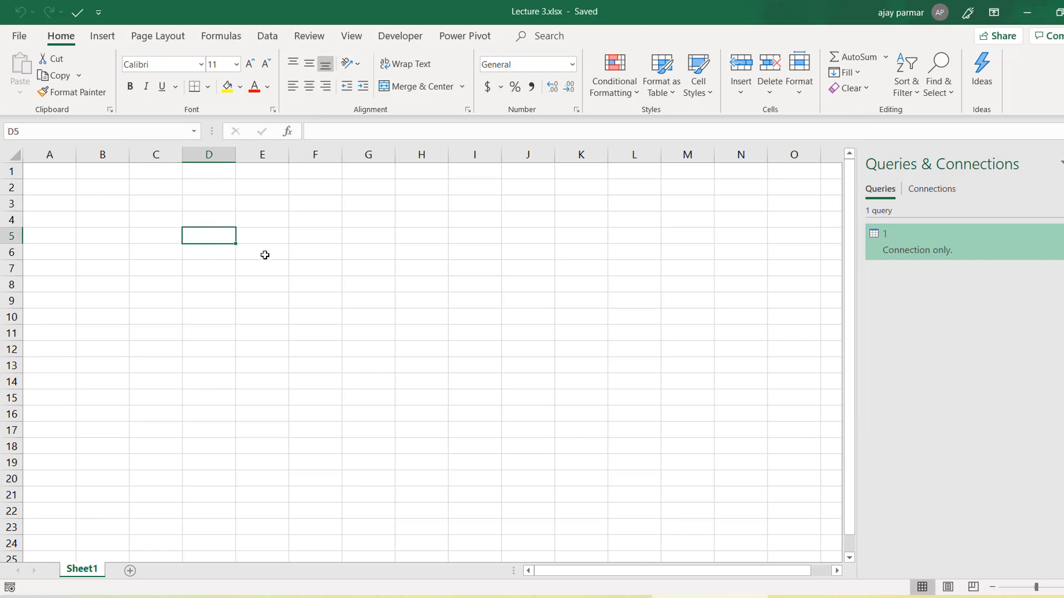
click(142, 216)
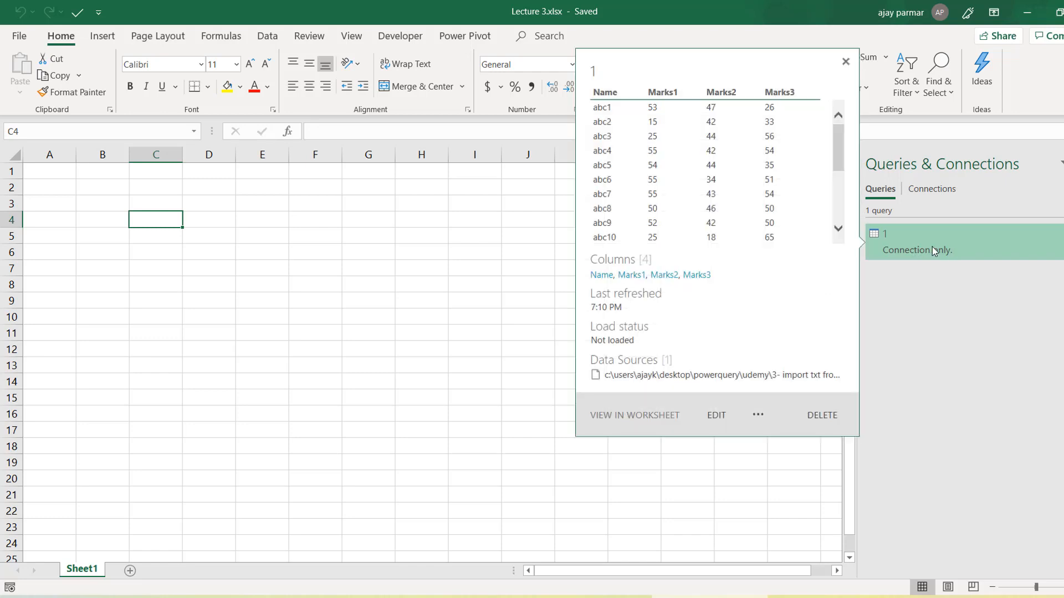
Open query 1 in the Power Query Editor, examine the query list and the actions available for the query, and close the editor
double_click(932, 247)
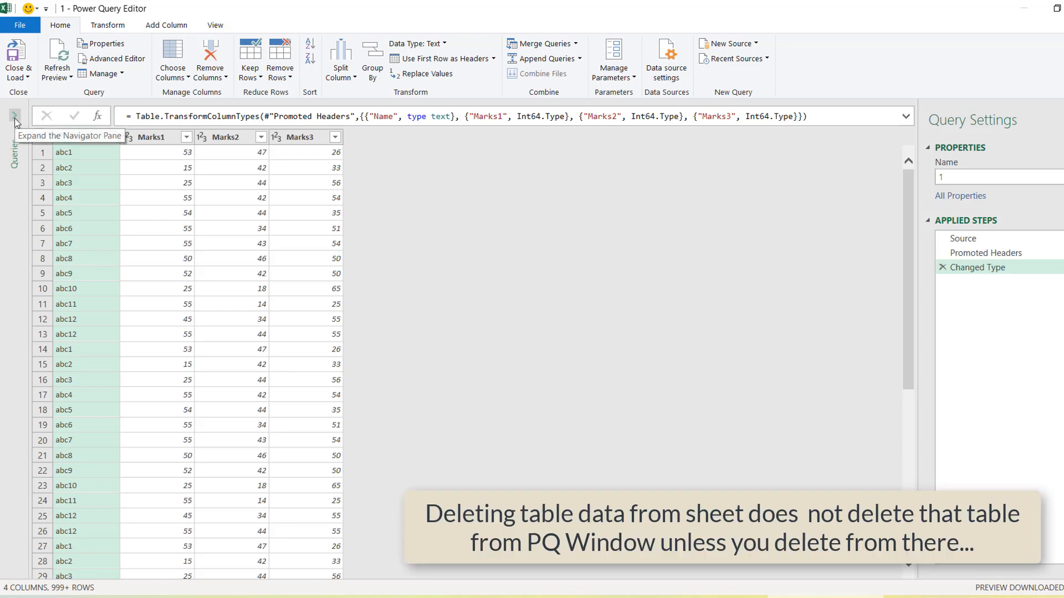
click(15, 117)
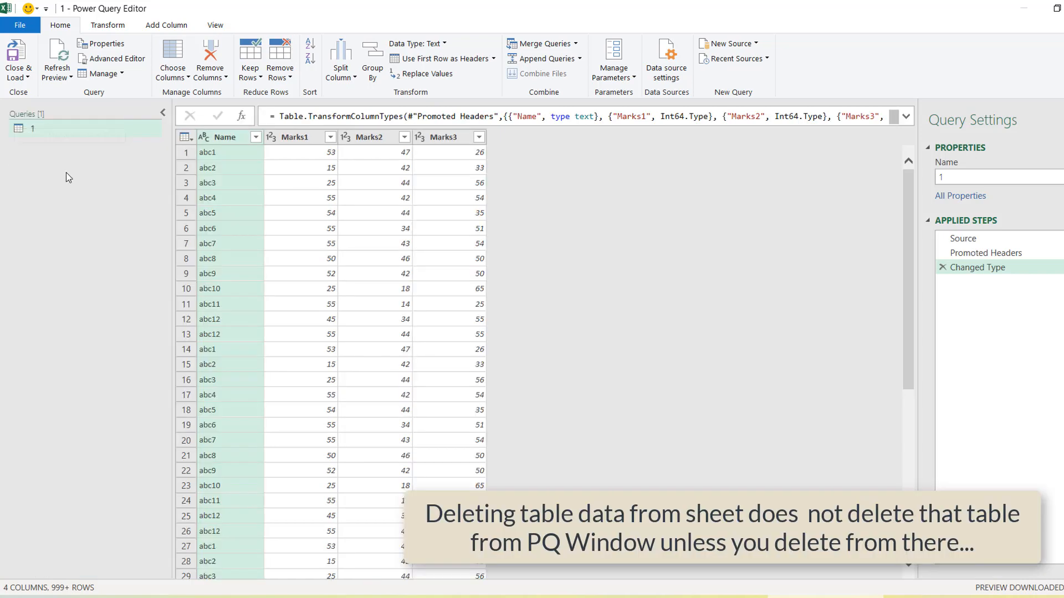
click(86, 134)
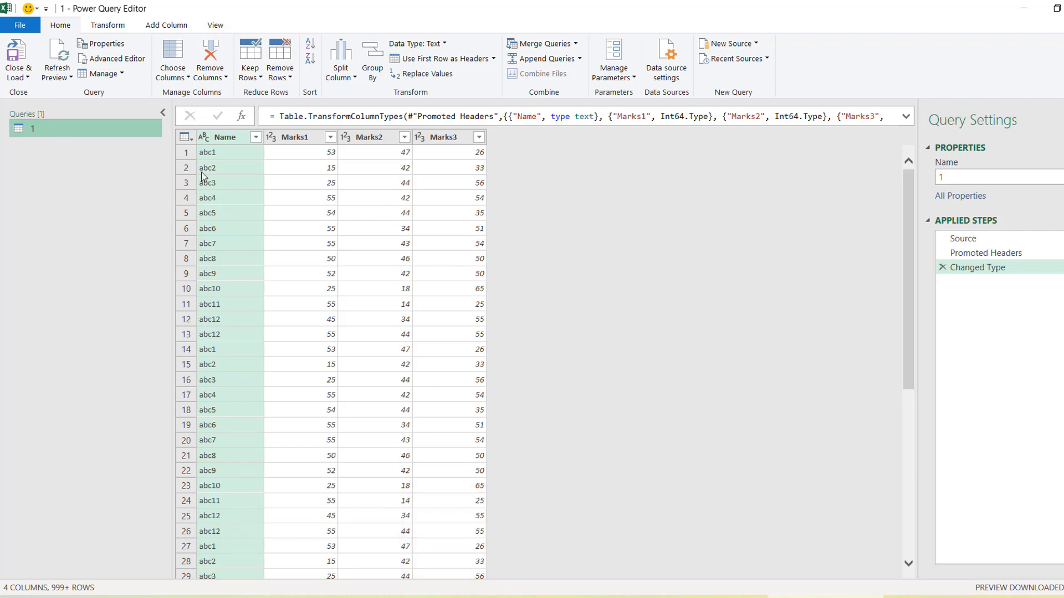
right_click(86, 131)
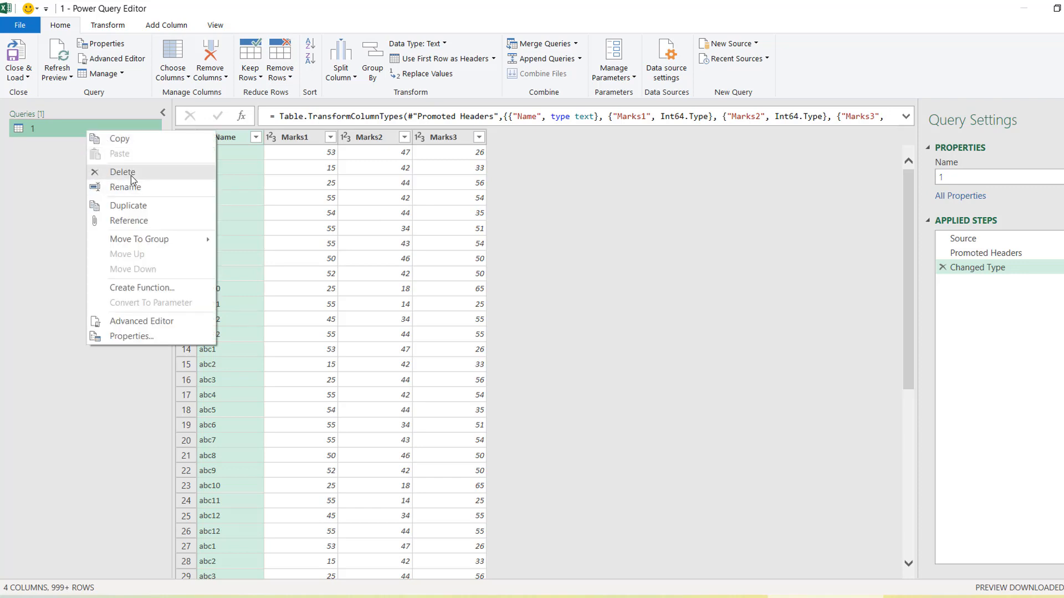
click(54, 184)
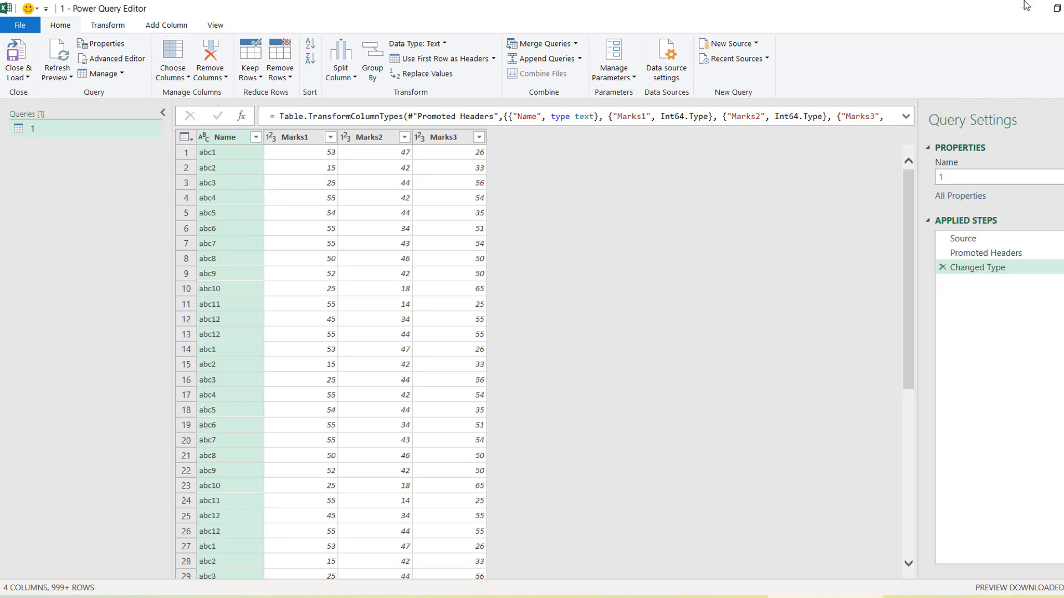
click(1062, 9)
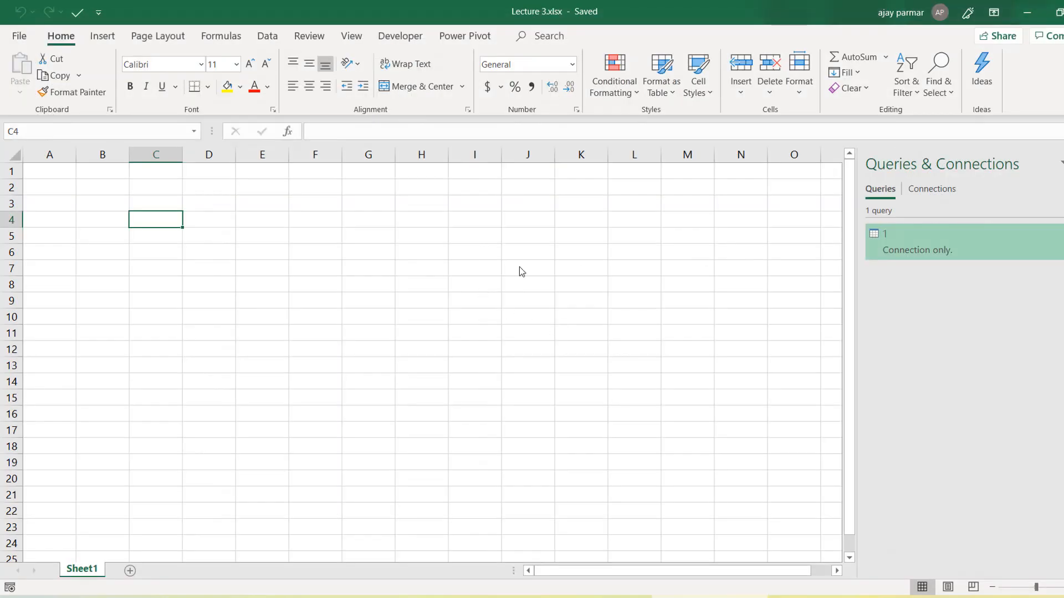
click(425, 213)
click(51, 169)
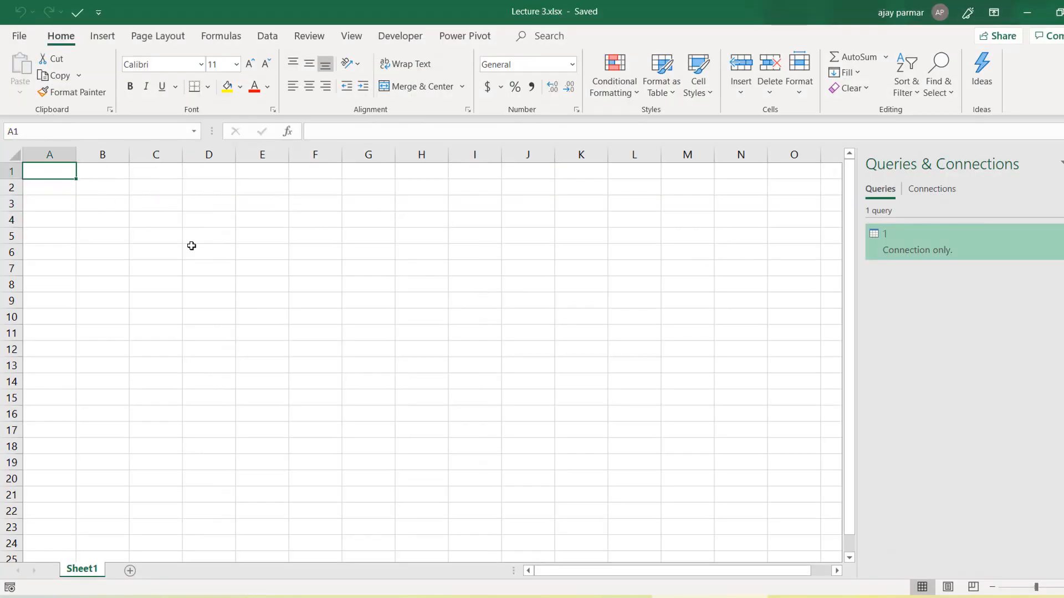
click(151, 182)
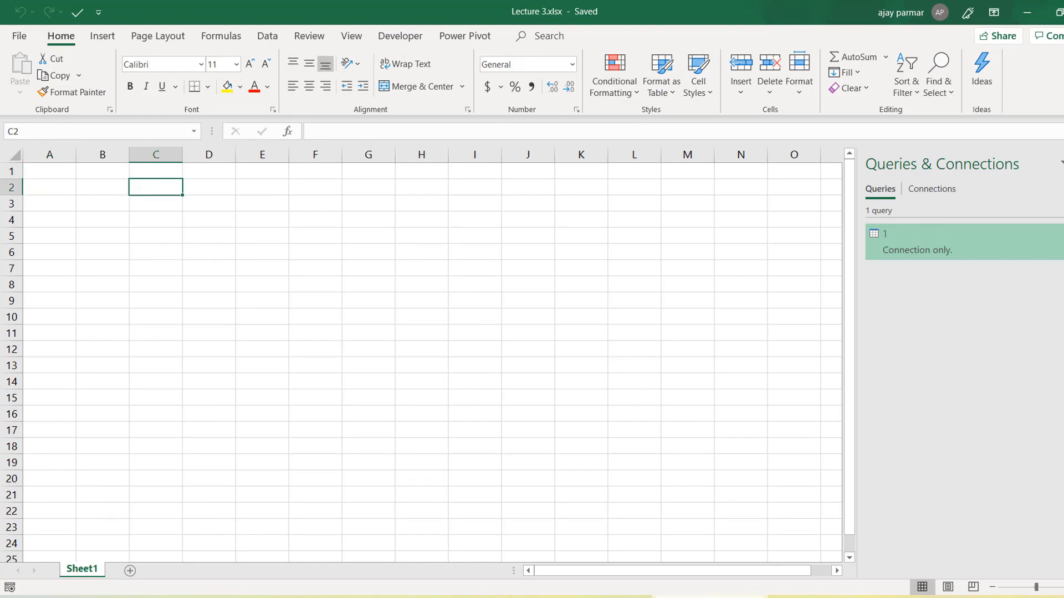
Switch to the "3- Import Txt from Folder" window in File Explorer and compare the size of Lecture 3.xlsx with 1.txt
click(244, 597)
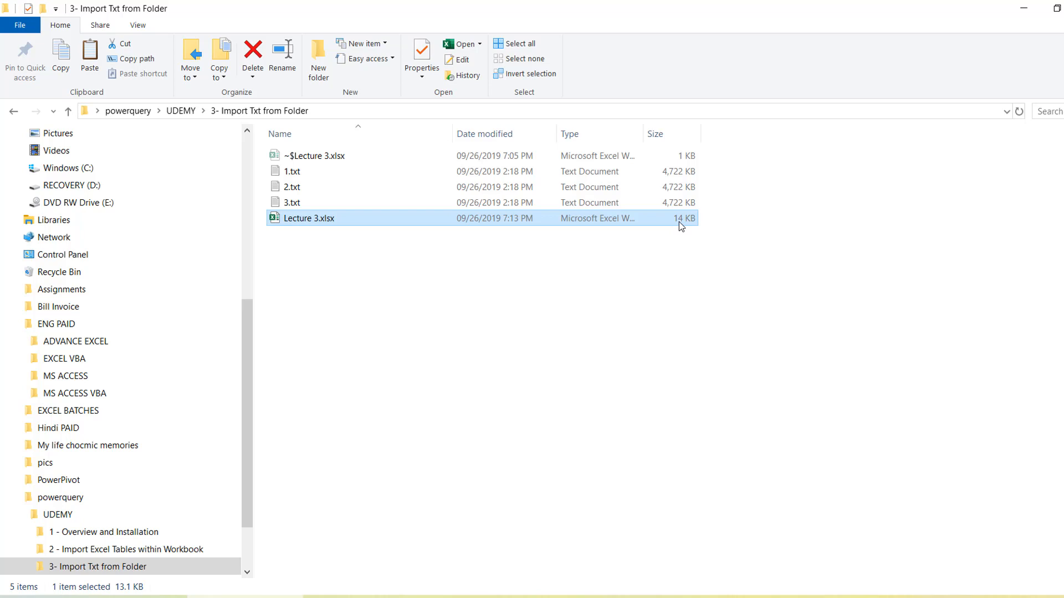
click(669, 176)
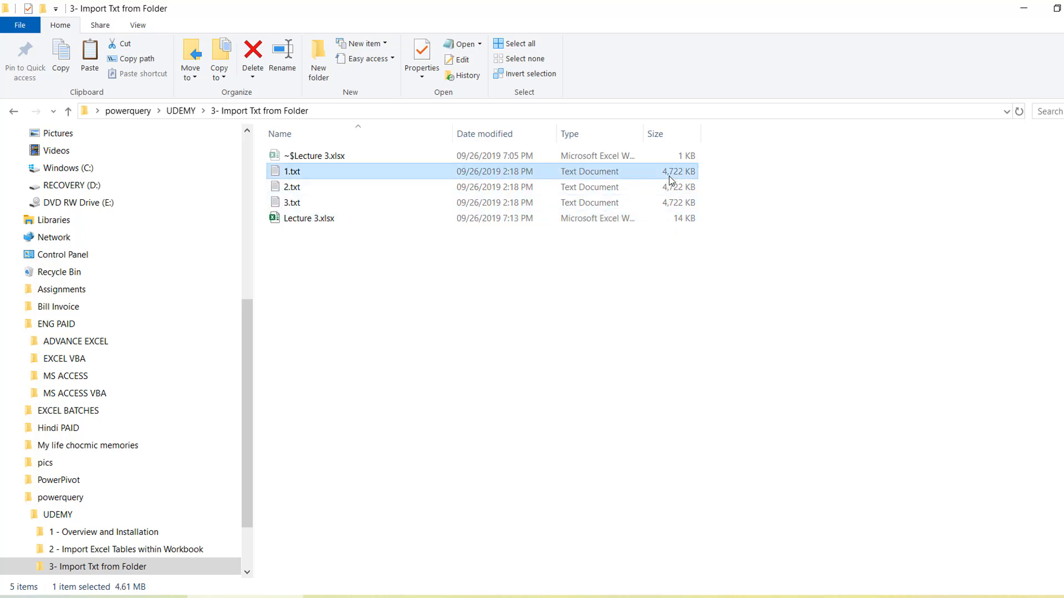
click(677, 221)
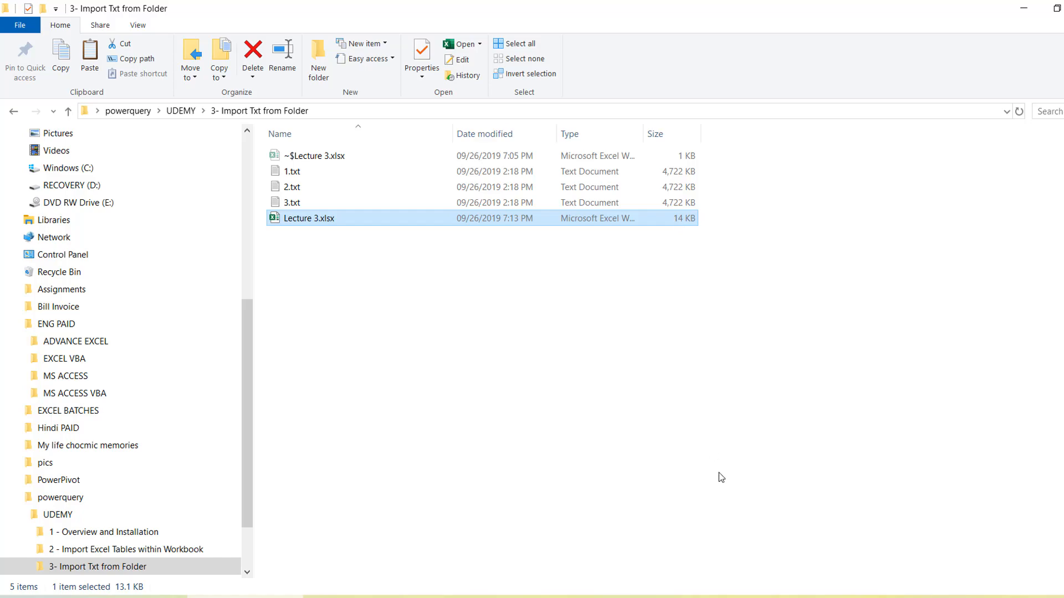
Switch back to the Lecture 3 workbook in Excel and select cell B2 on Sheet1
click(261, 597)
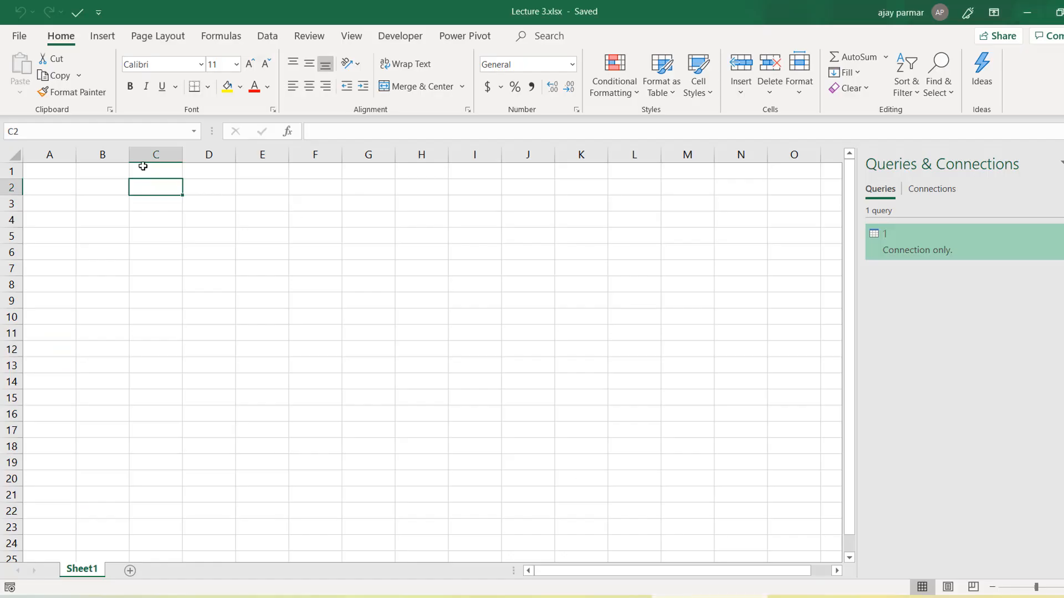
click(45, 182)
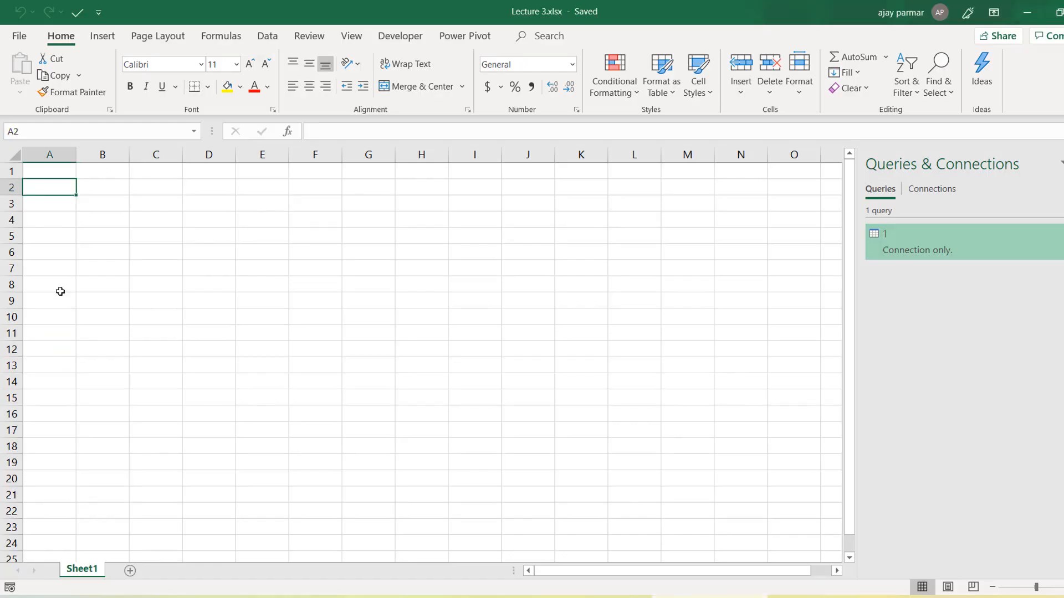
click(59, 287)
click(65, 185)
click(119, 186)
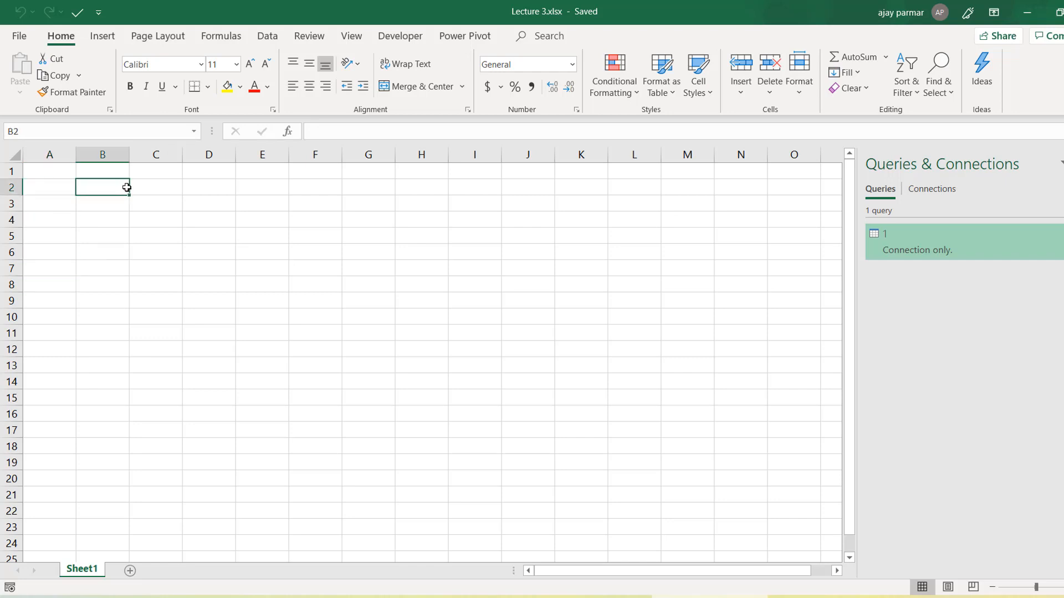
right_click(934, 239)
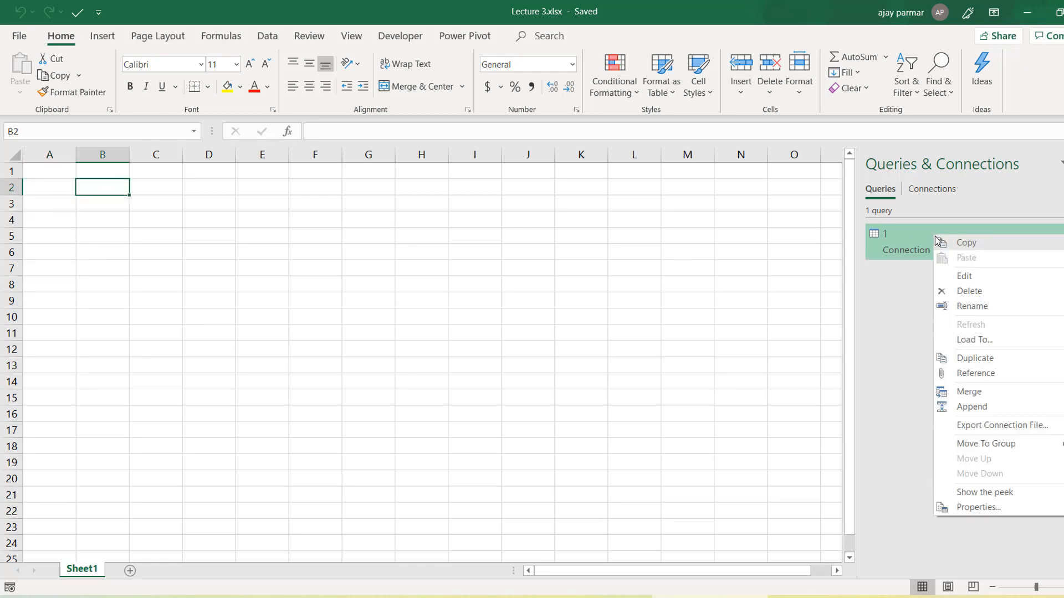
click(975, 339)
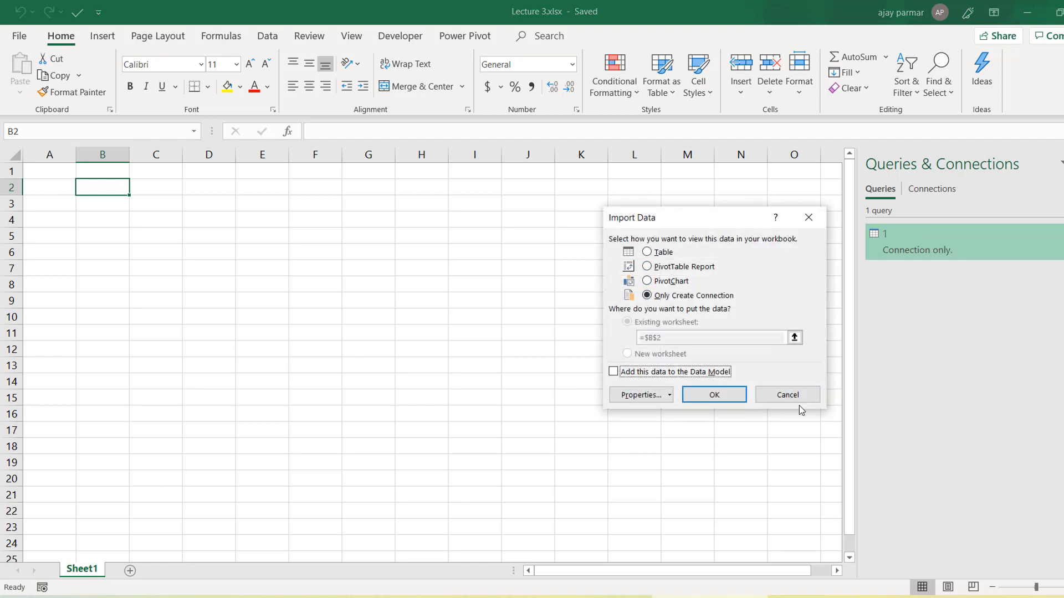
click(786, 400)
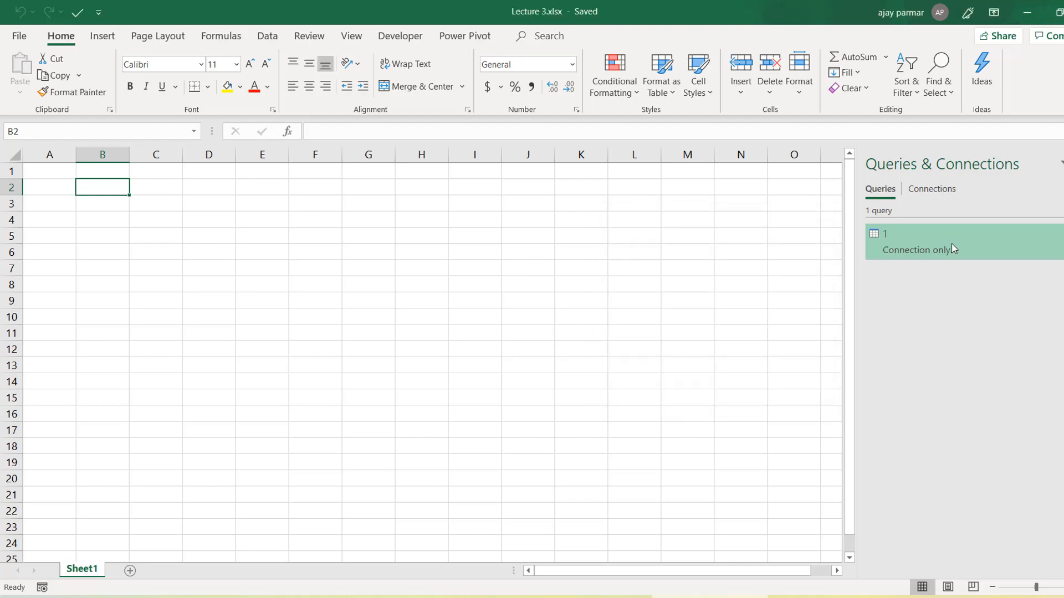
Reopen query 1 in the Power Query Editor, check its load options, and close and load it
double_click(952, 244)
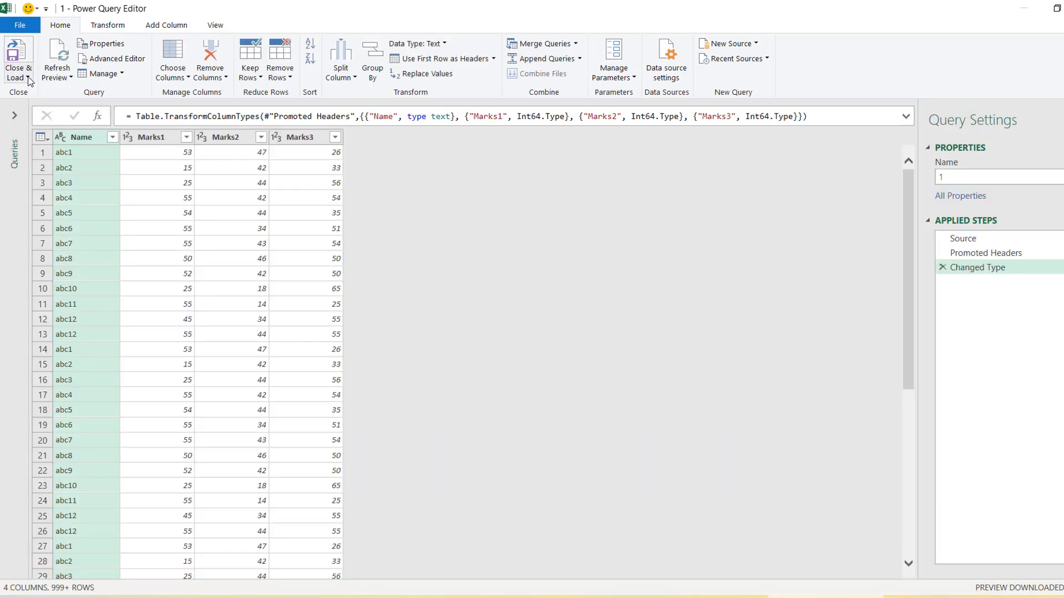
click(28, 79)
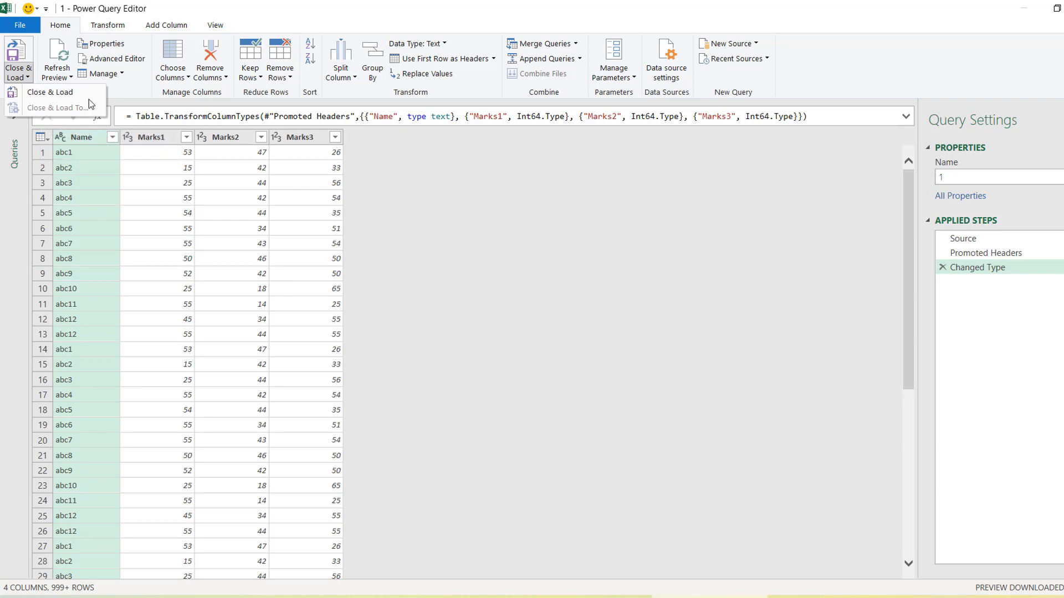
click(51, 98)
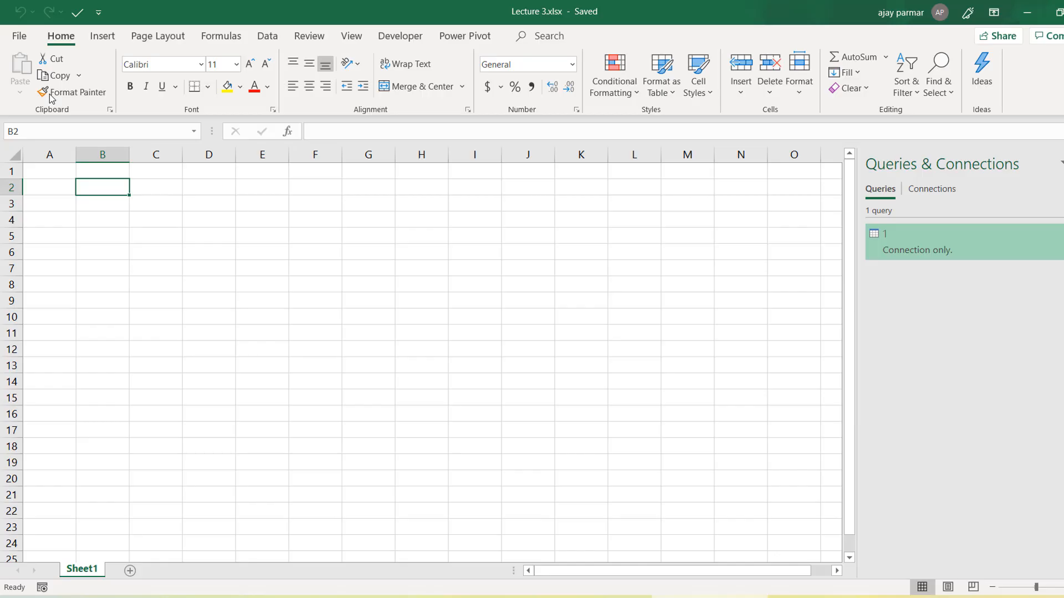
Load query 1 as a PivotTable Report into the existing worksheet at cell D3 of Sheet1
click(107, 219)
click(176, 217)
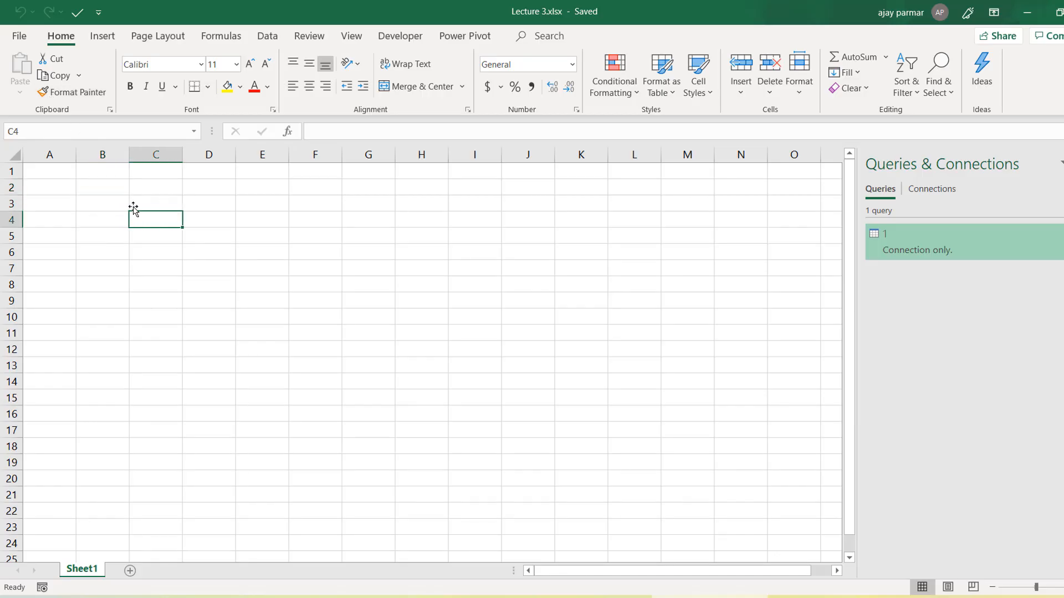
click(89, 191)
click(199, 198)
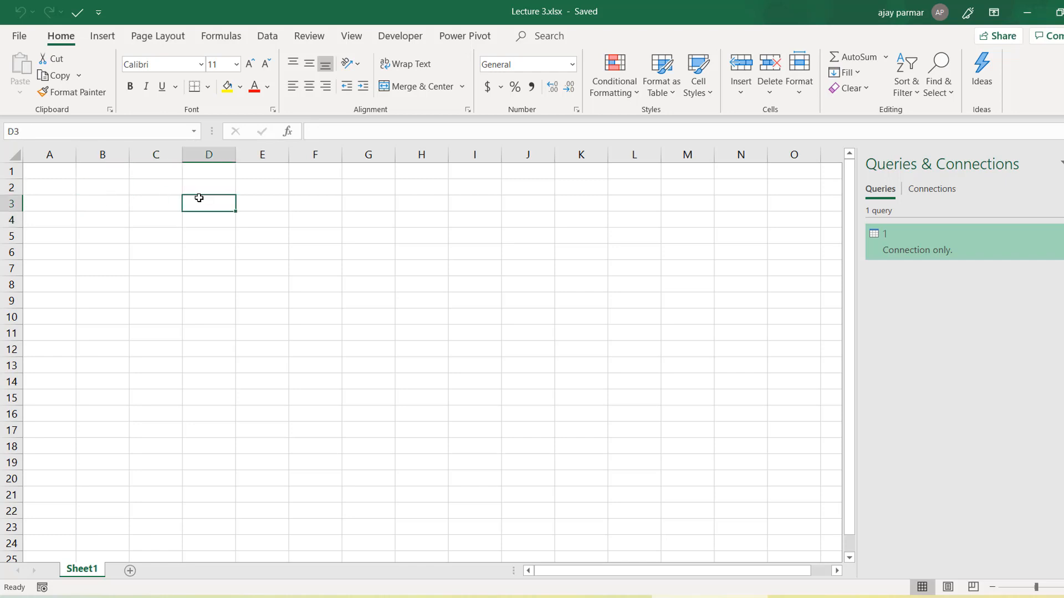
right_click(957, 248)
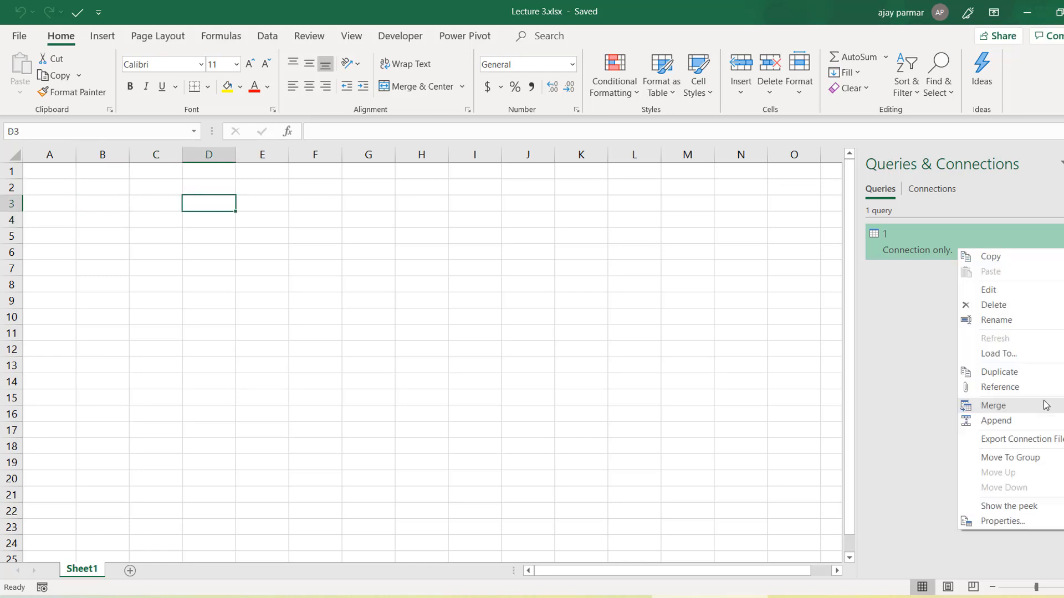
click(1025, 351)
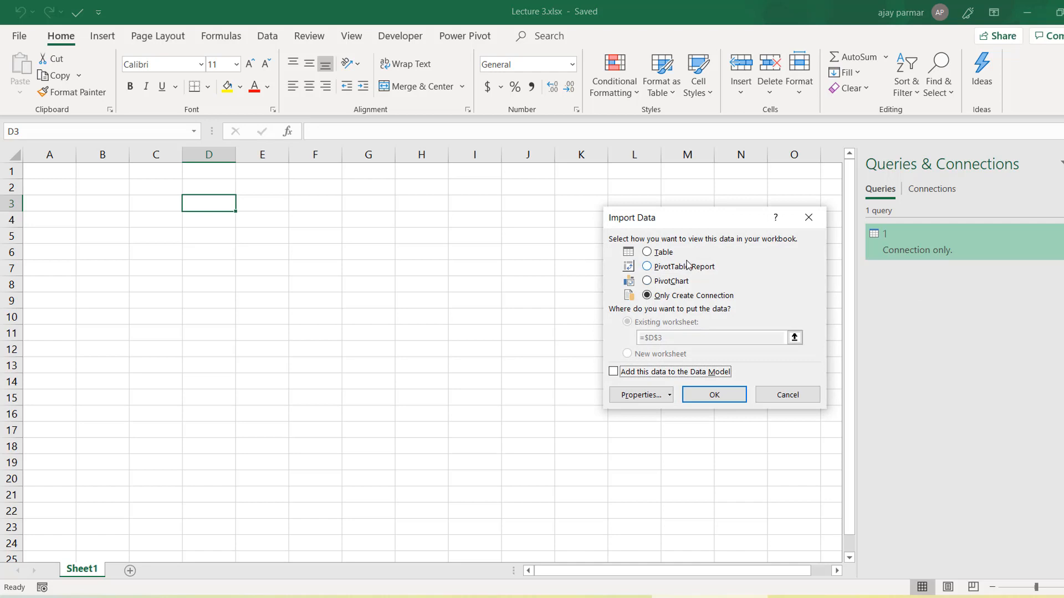
click(686, 266)
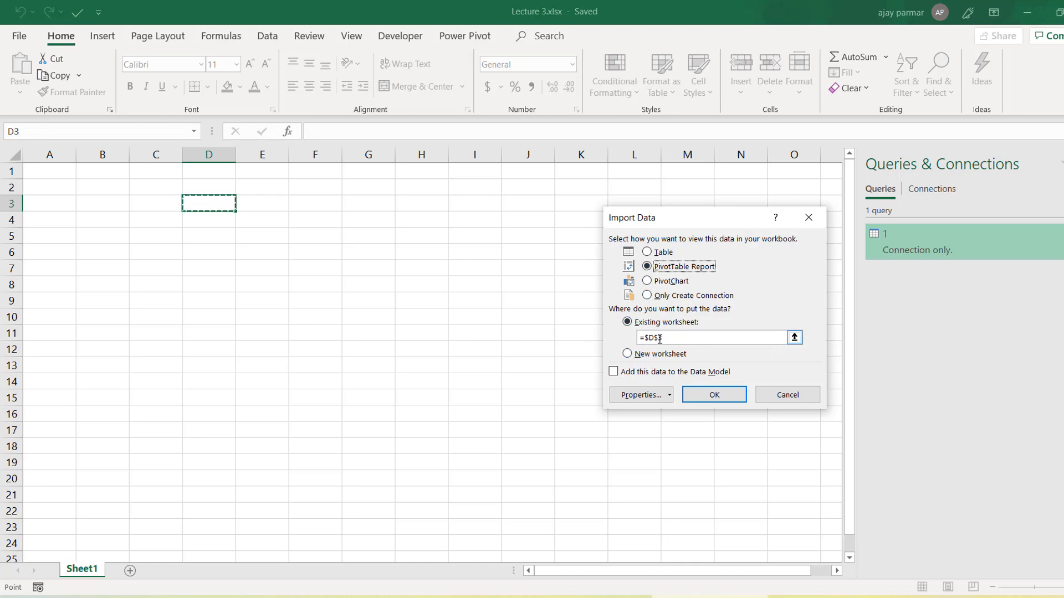
click(714, 401)
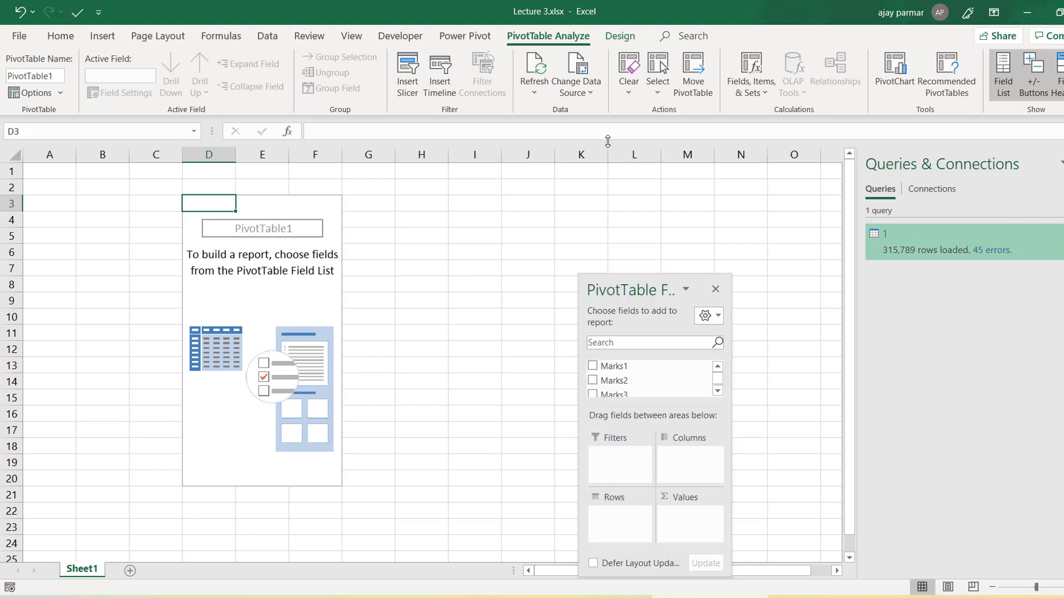
Enlarge the field list and build the PivotTable with Name in rows and the sums of Marks1, Marks2 and Marks3 as values
drag(576, 331, 468, 310)
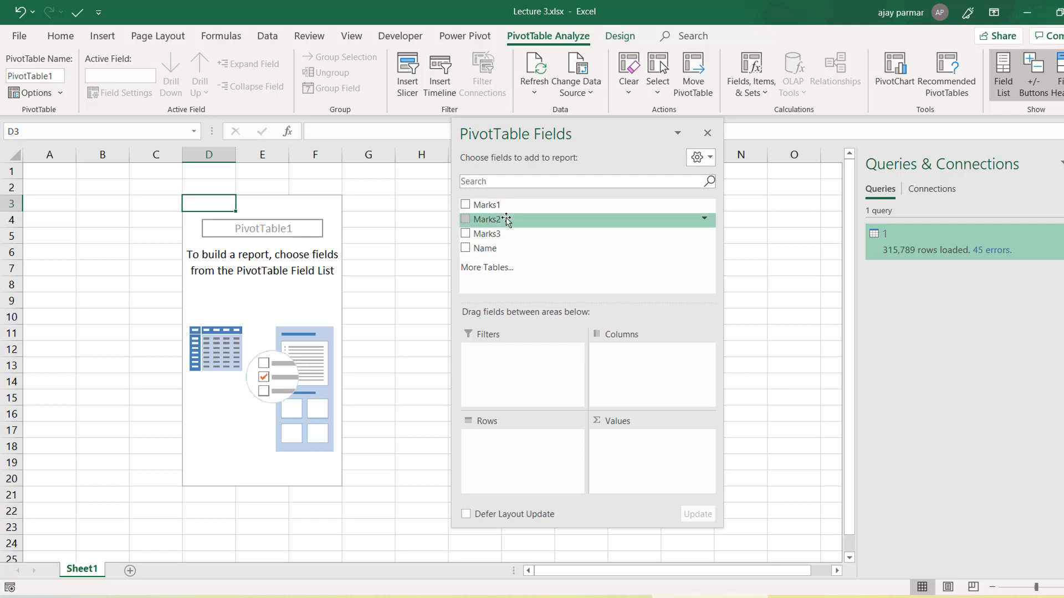
drag(476, 253, 502, 492)
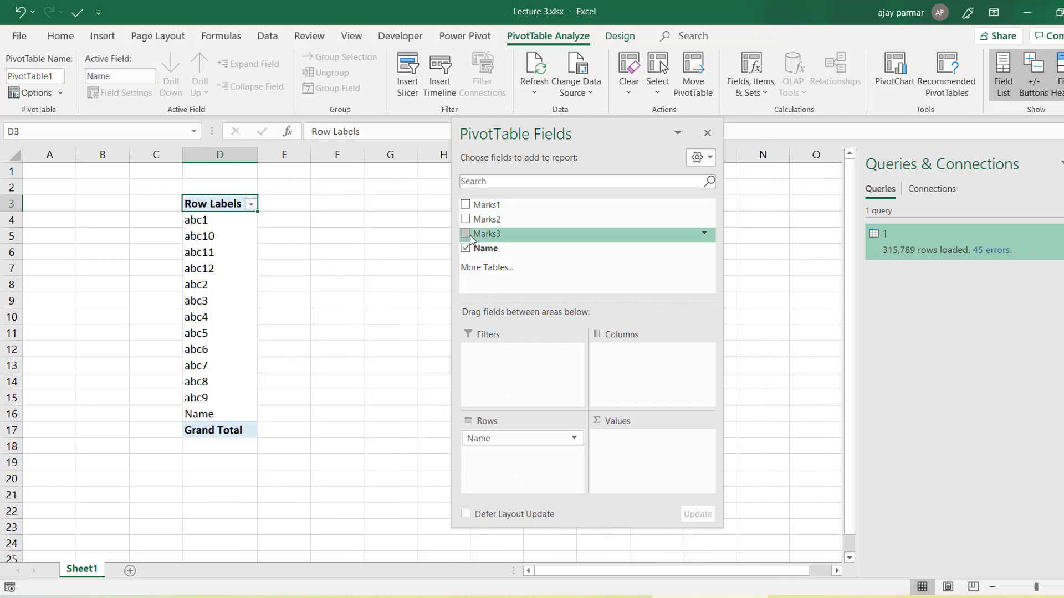
drag(465, 208, 646, 452)
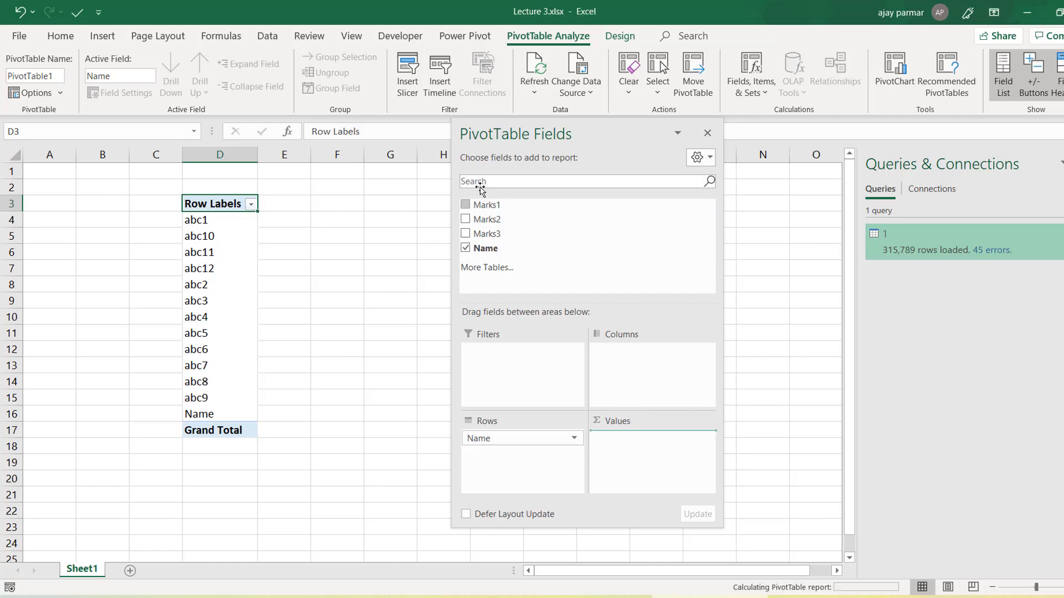
drag(466, 220, 626, 443)
drag(653, 490, 653, 476)
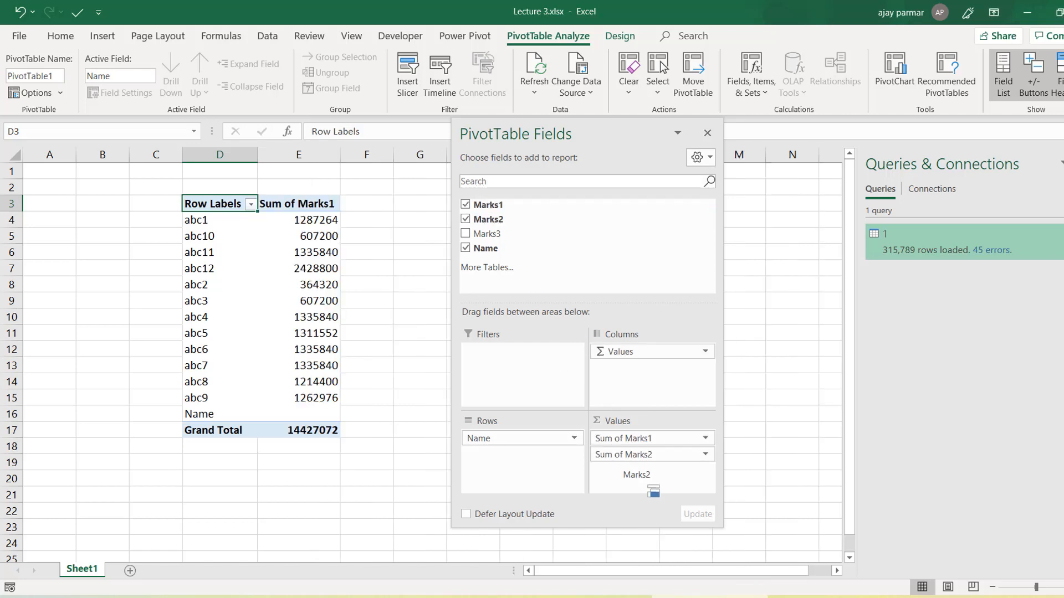
drag(487, 233, 654, 477)
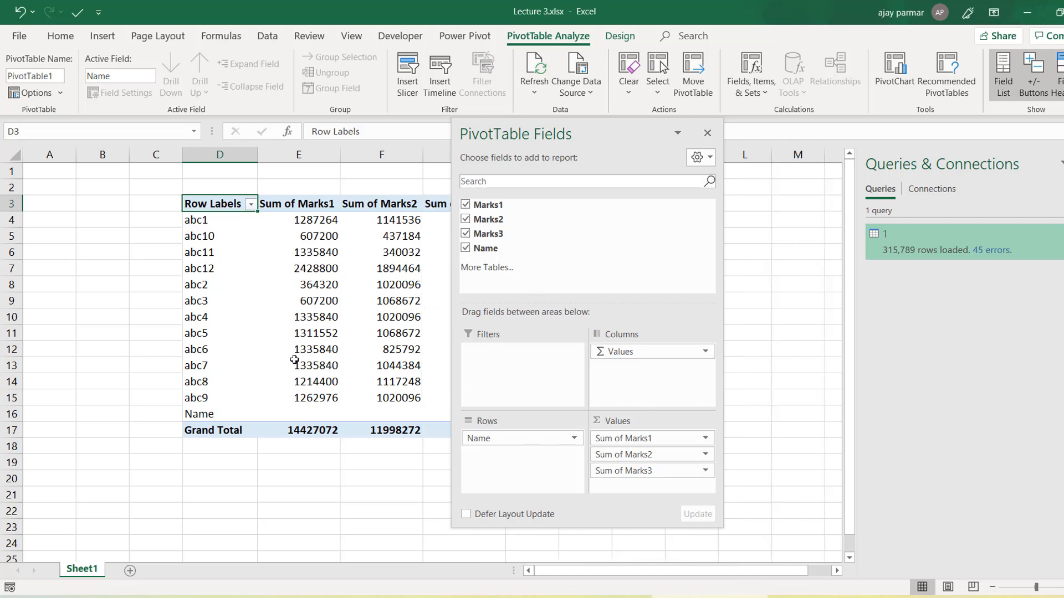
Show the PivotTable in tabular form and apply the light periwinkle-blue PivotTable style
click(272, 287)
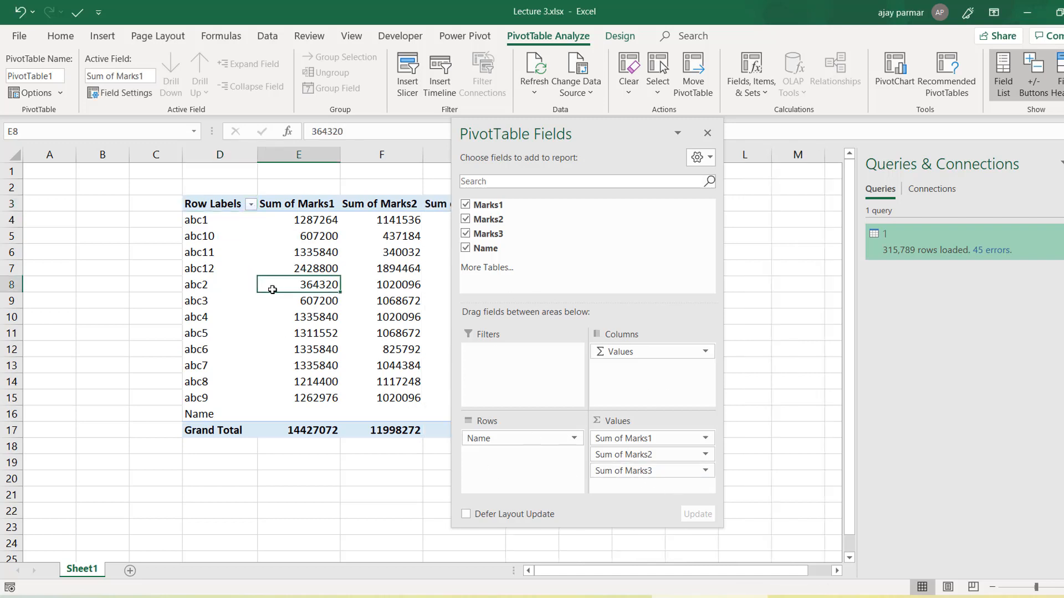
click(619, 36)
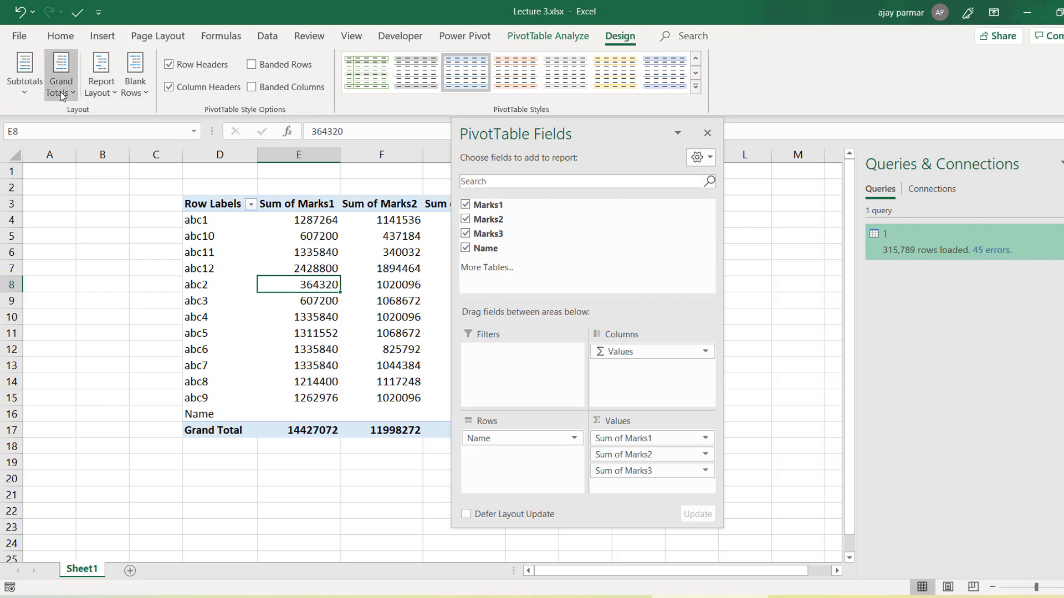
click(98, 93)
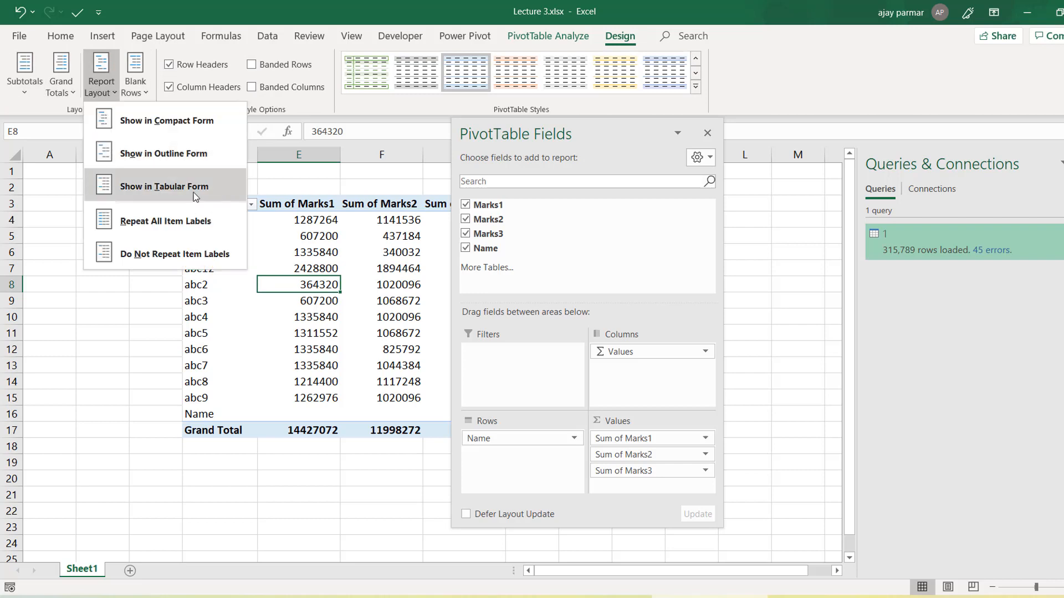
click(195, 187)
click(665, 72)
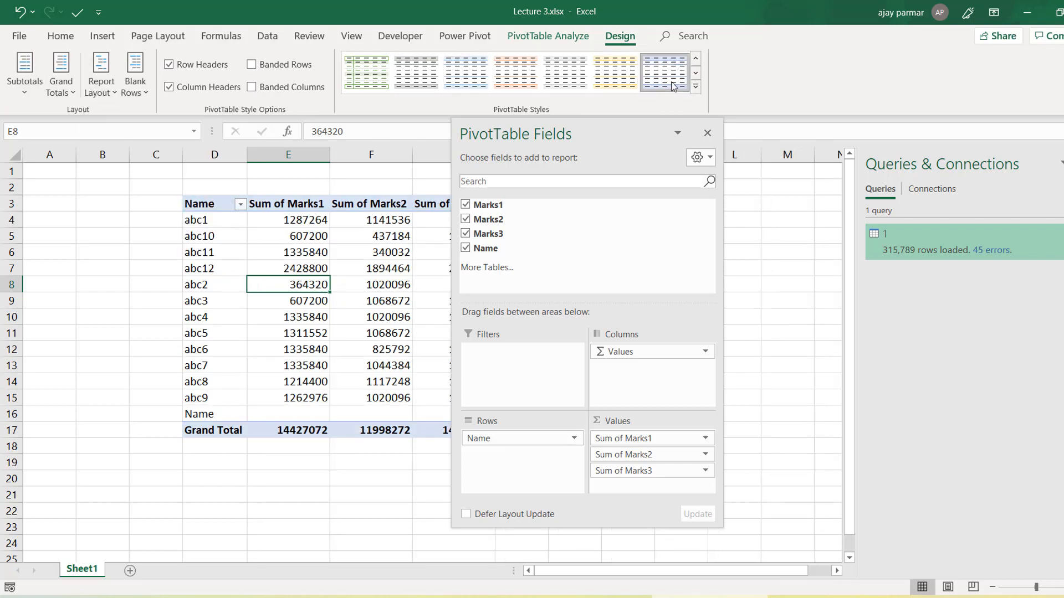
Apply the Medium PivotTable style with a solid blue header row, close the field list, and save the workbook
click(695, 87)
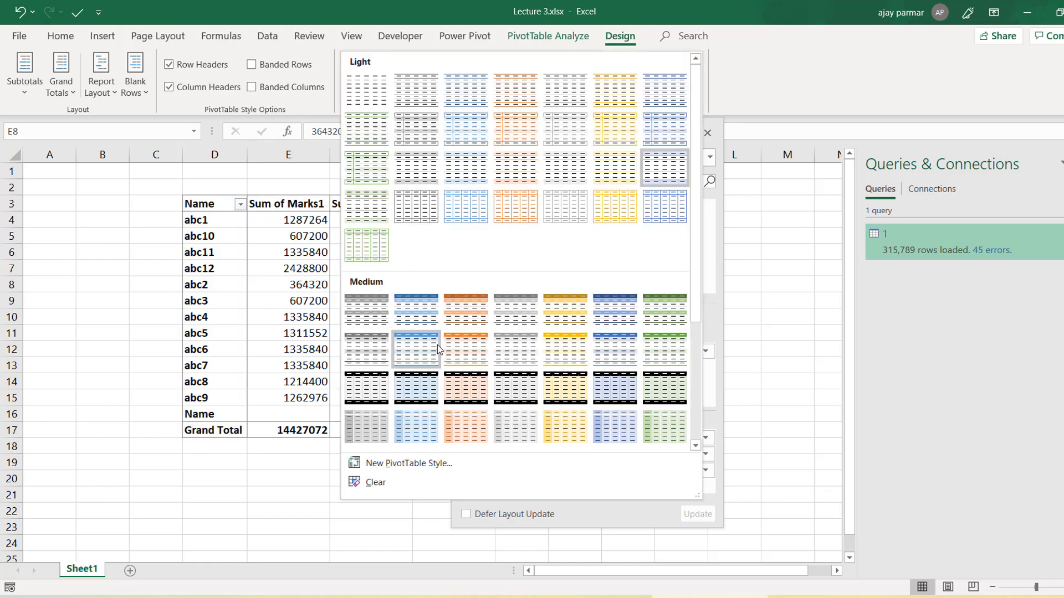
click(415, 318)
click(210, 269)
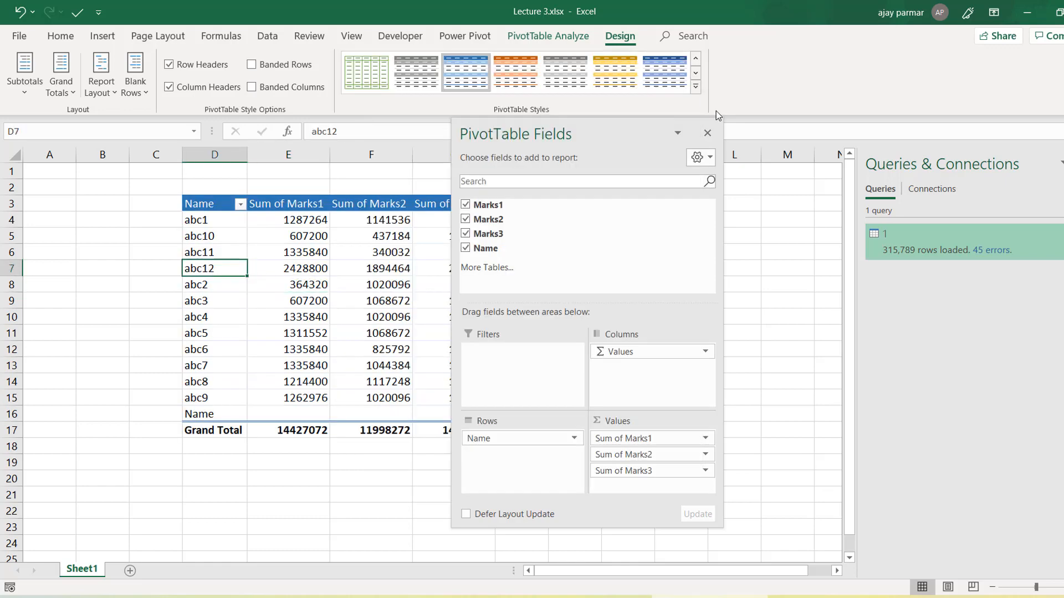
click(708, 134)
click(719, 278)
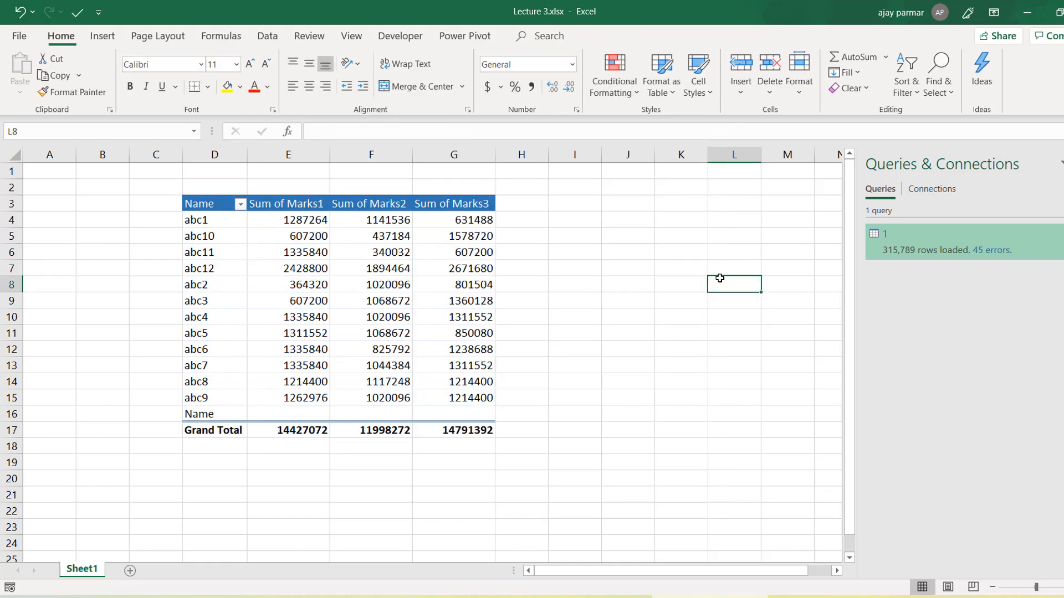
key(ctrl+s)
click(589, 327)
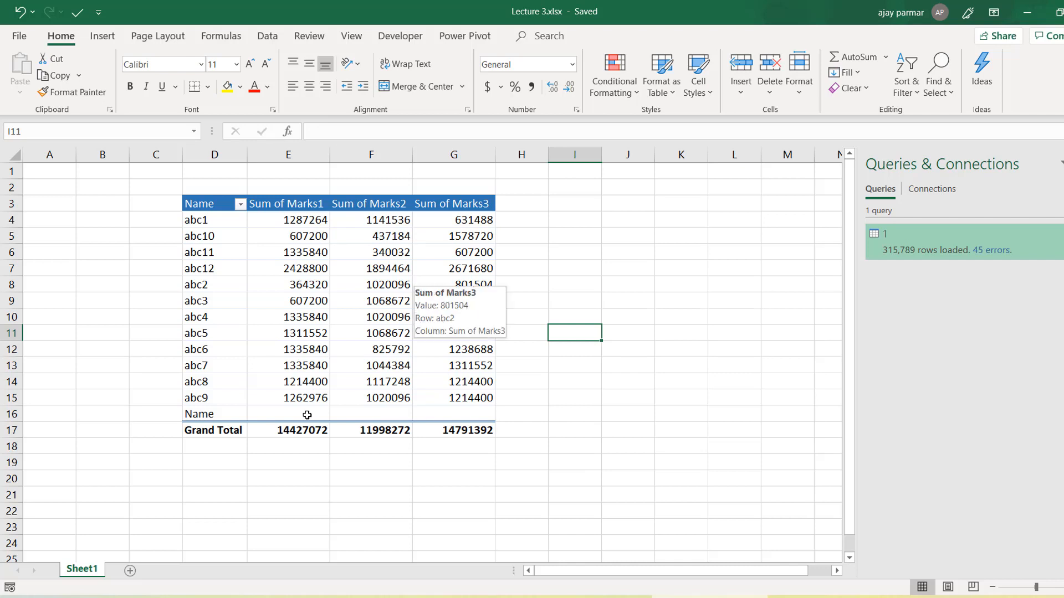
Rename Sheet1 as pvtData
double_click(82, 569)
text(pvt)
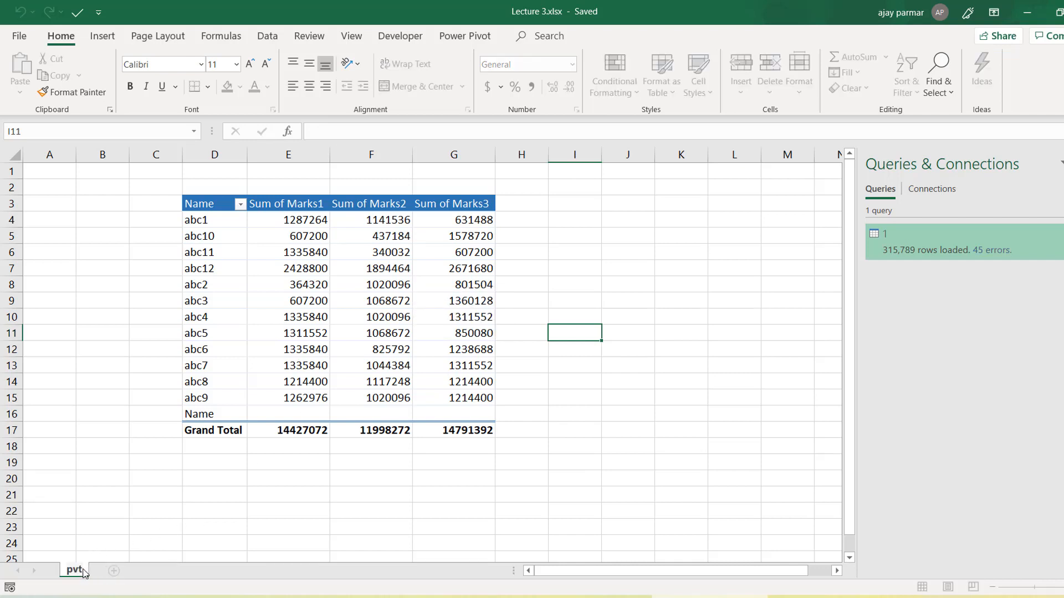
text(Data)
click(56, 382)
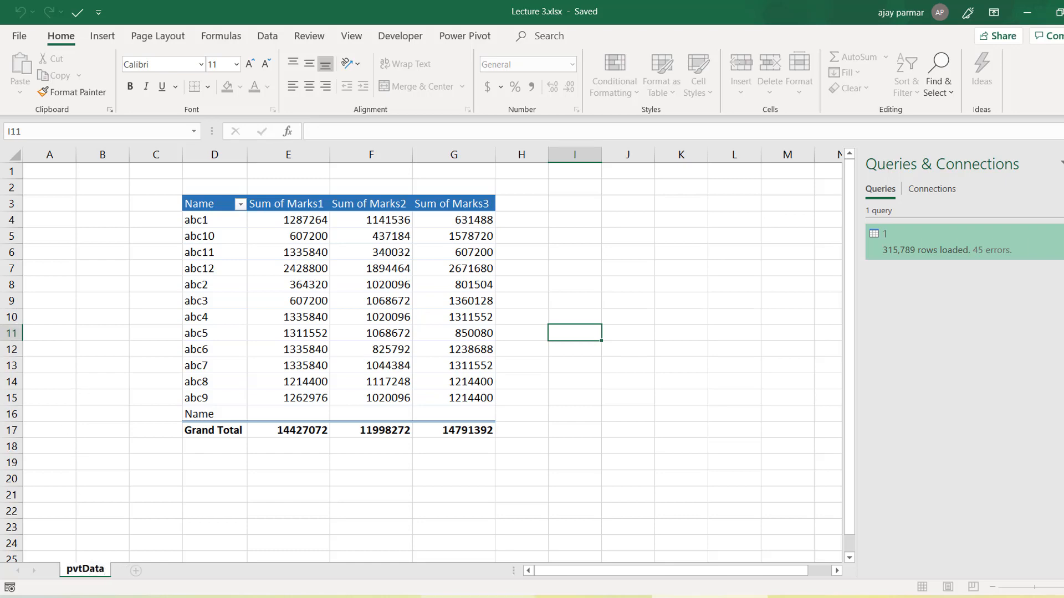
Switch to File Explorer, compare the file sizes of Lecture 3.xlsx and 1.txt, and return to the workbook in Excel
click(244, 597)
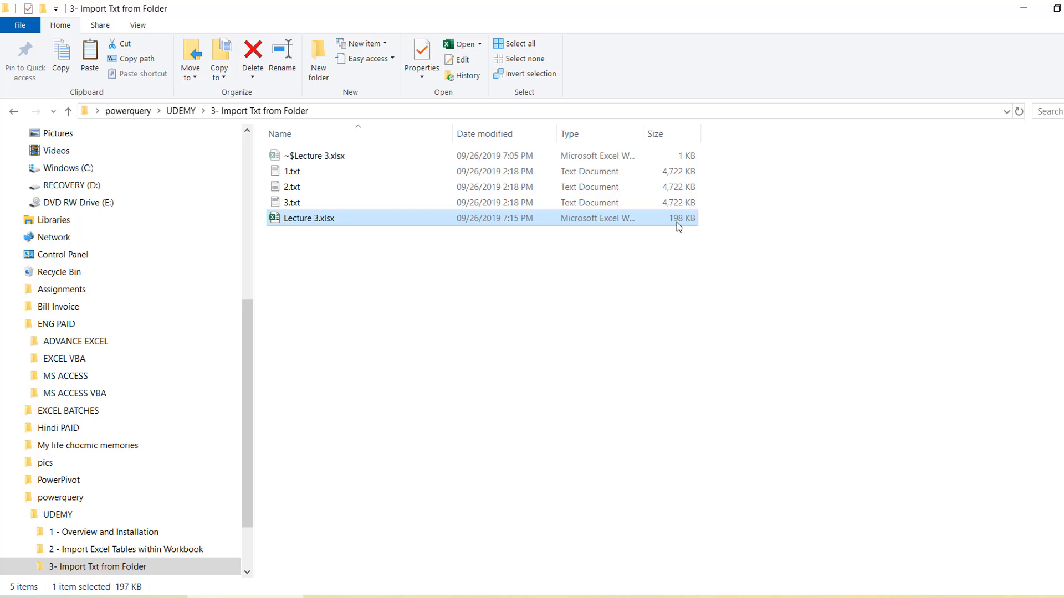
click(293, 171)
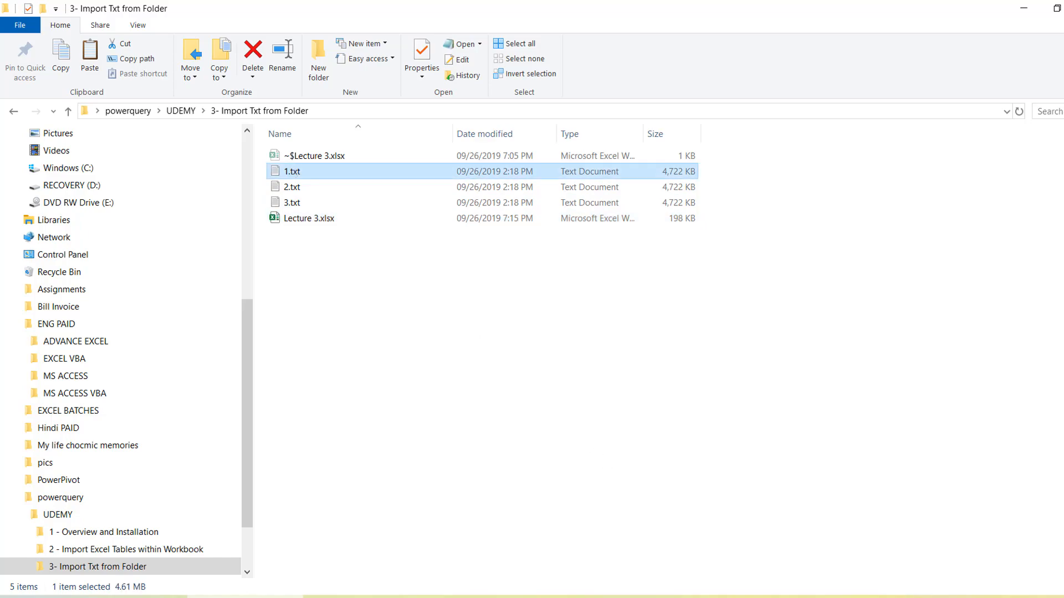
click(730, 597)
click(699, 268)
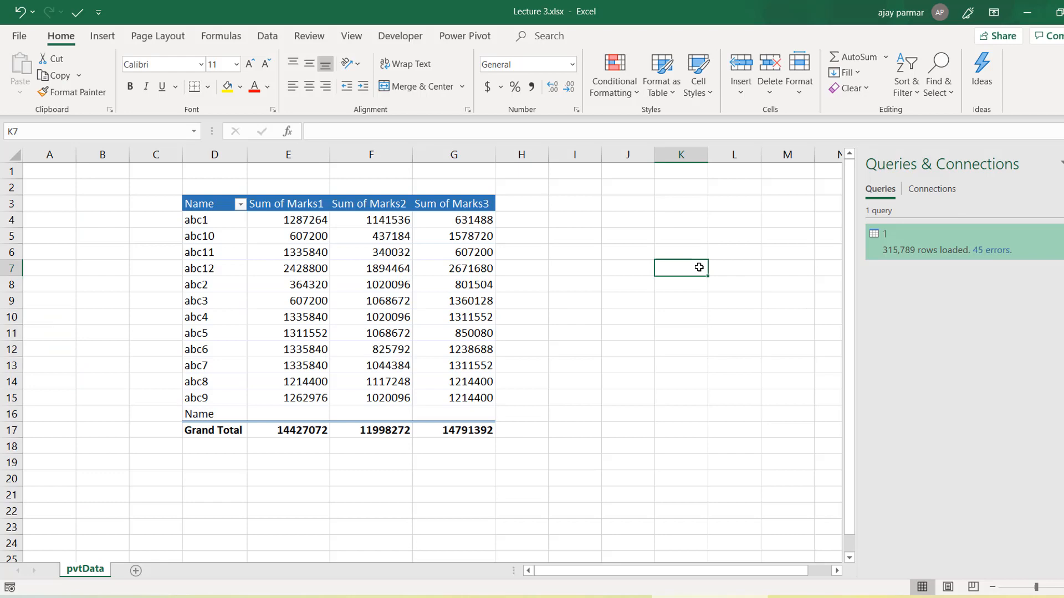
Preview query 1's columns, load status and data source, and compare them with the PivotTable's names and Marks1 sums
mouse_move(927, 252)
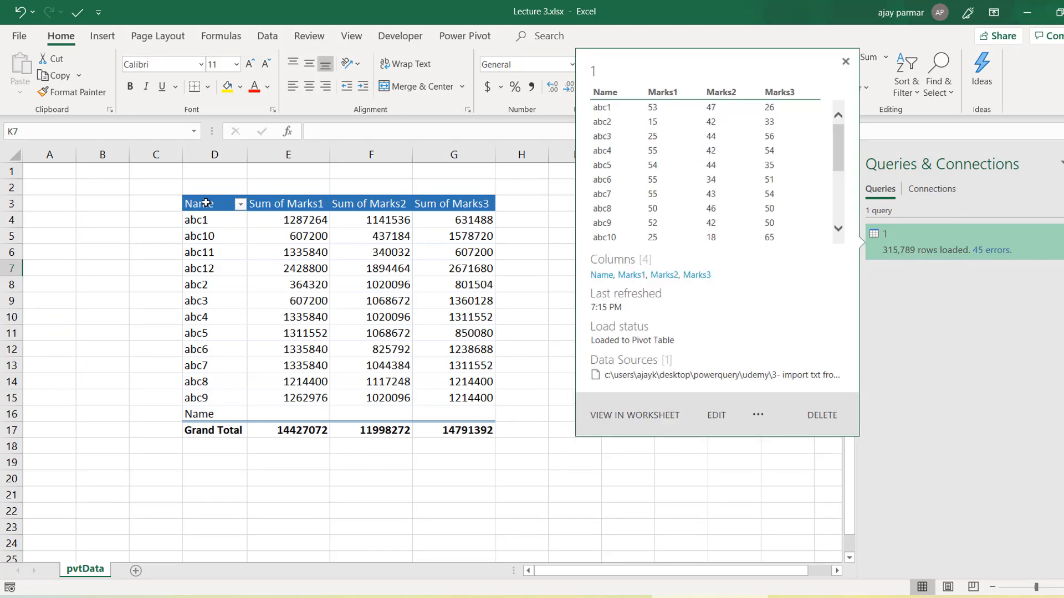
click(88, 213)
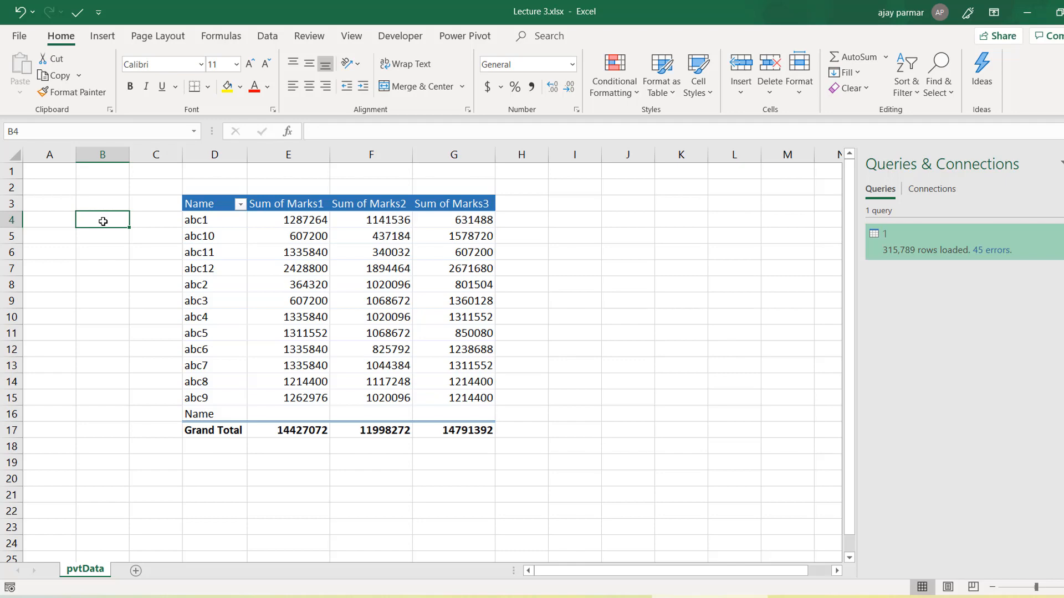
click(224, 225)
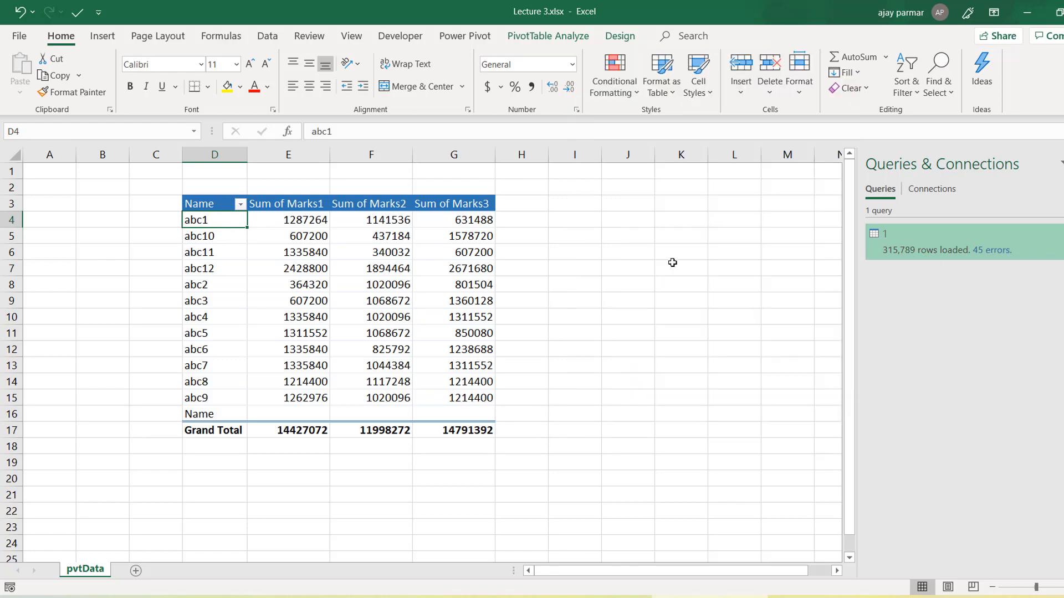
click(277, 262)
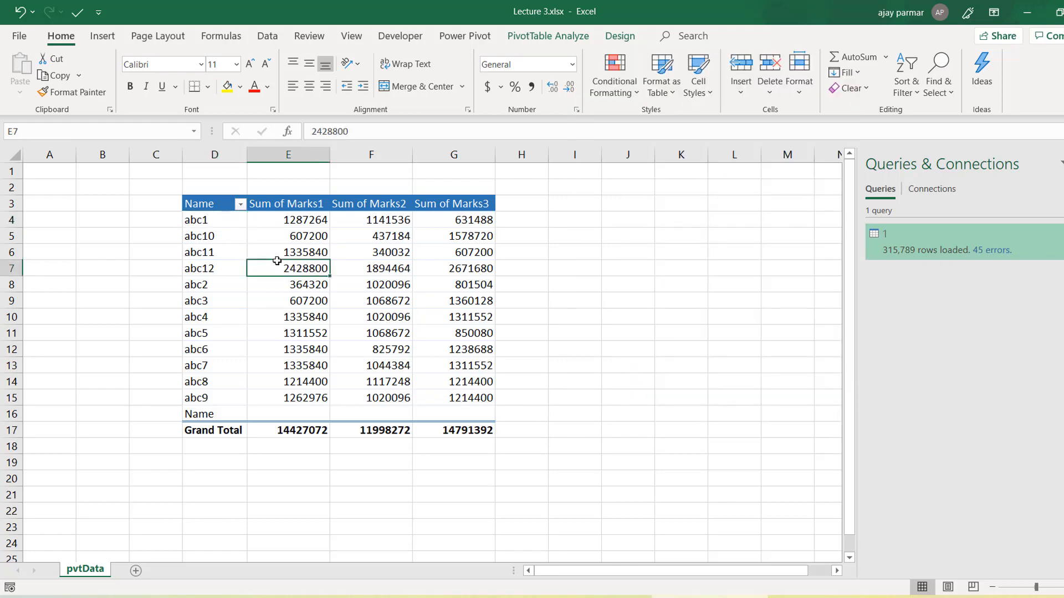
click(61, 222)
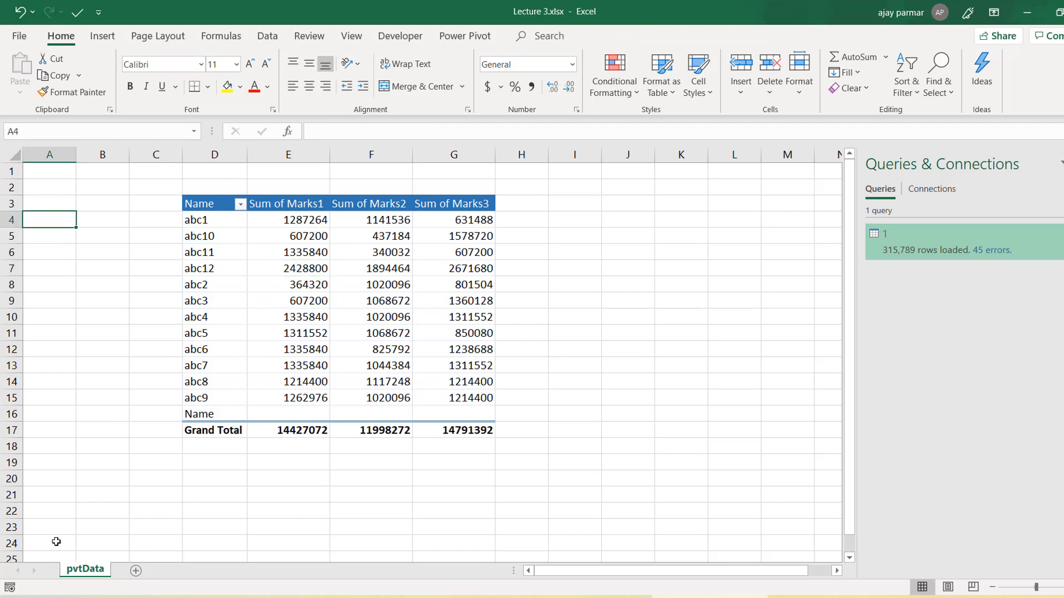
Import 2.txt as a text source, open it for transformation in the Power Query Editor, and expand the query list to select query 2
click(267, 38)
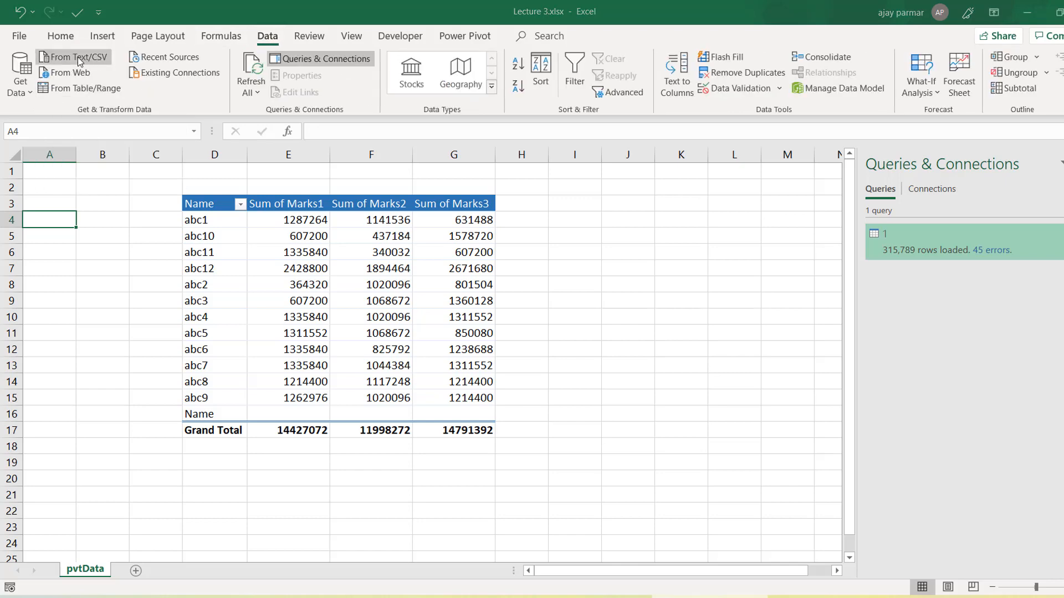
click(77, 57)
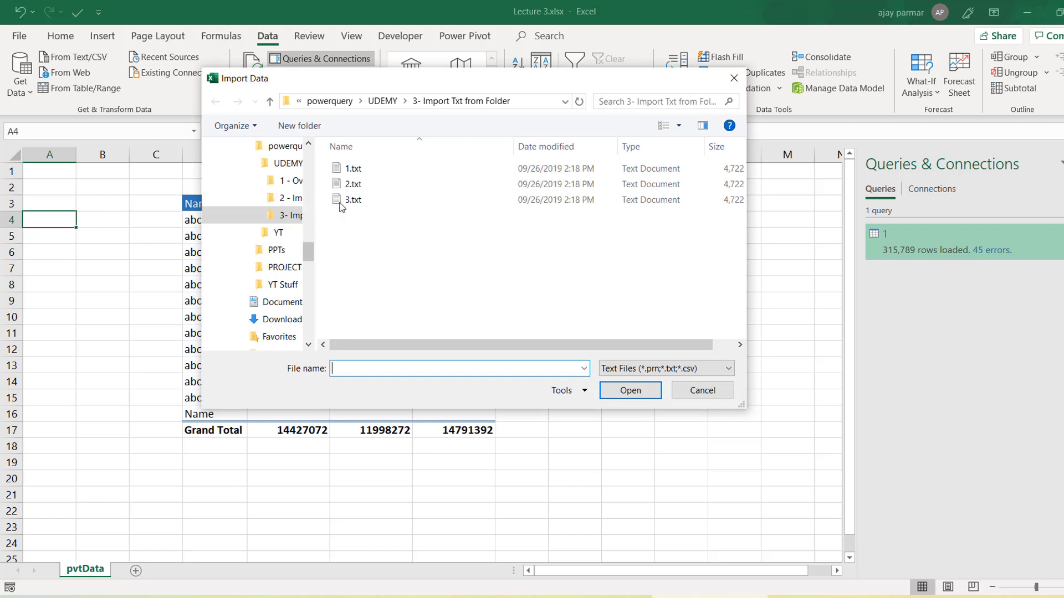
click(352, 189)
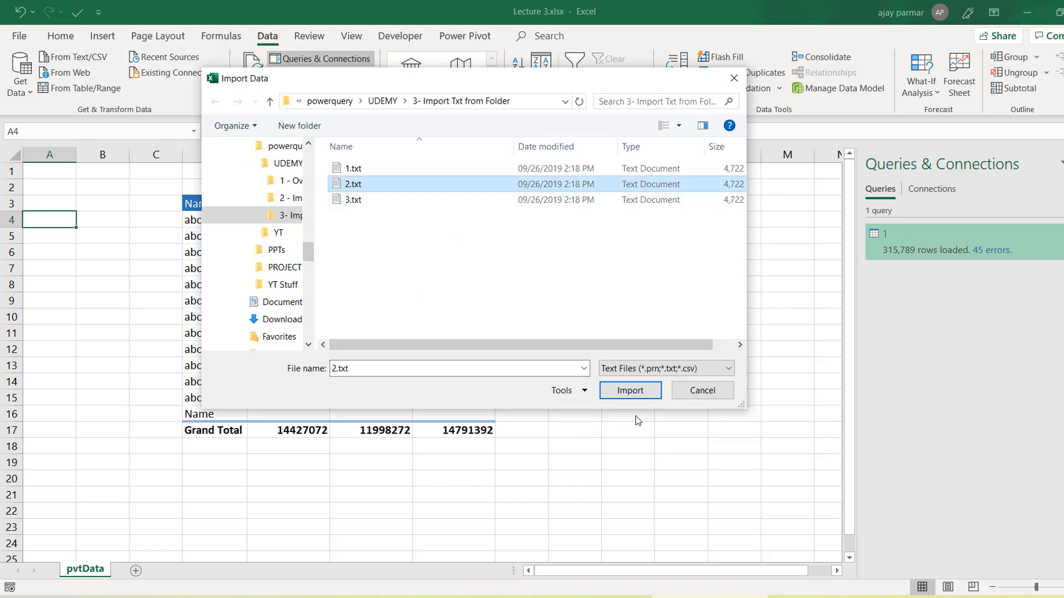
click(631, 394)
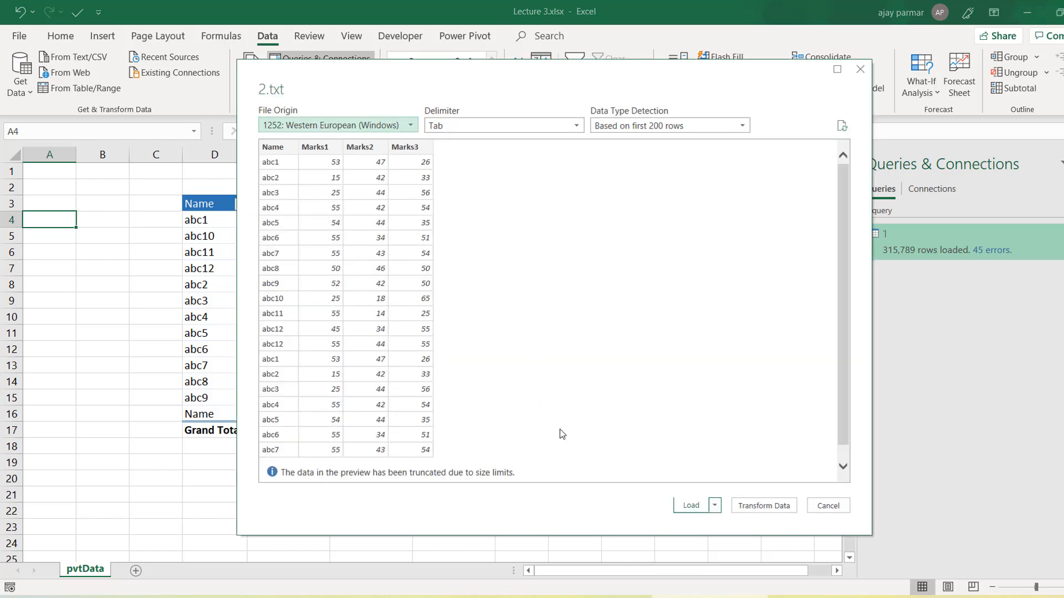
click(761, 506)
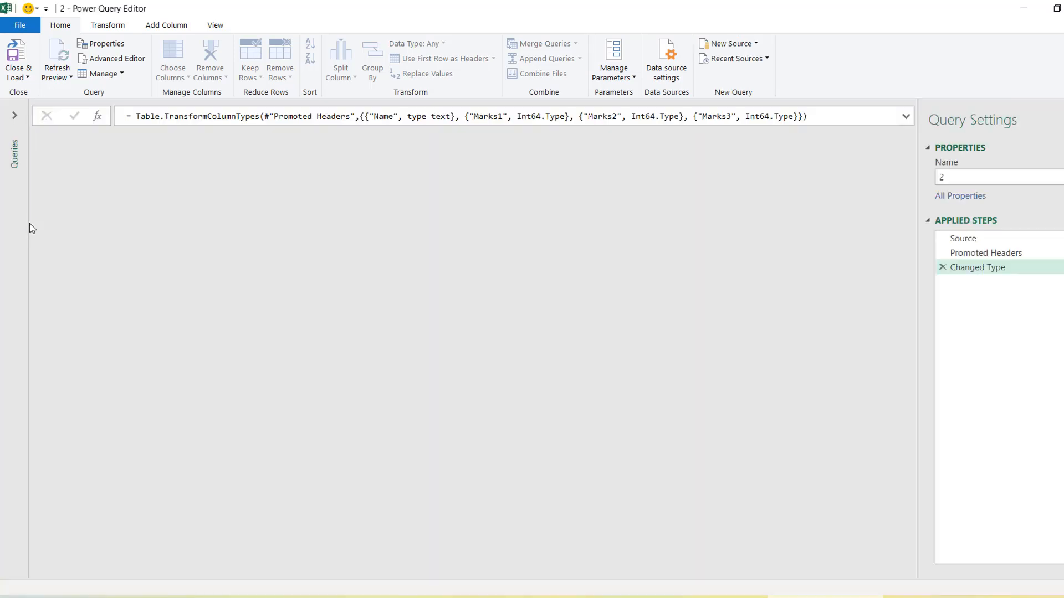
click(15, 116)
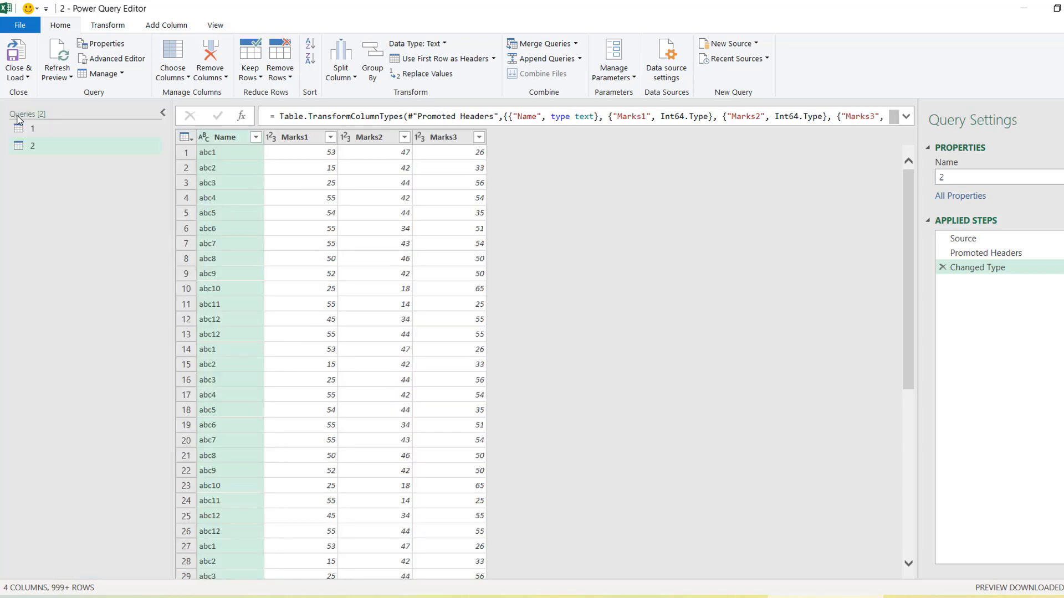
click(48, 150)
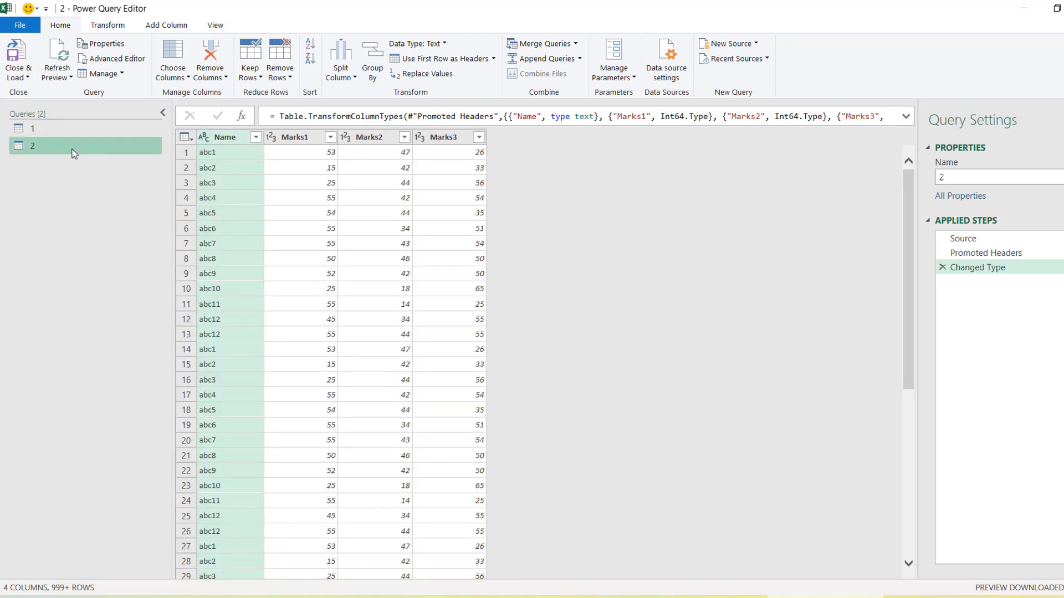
Close the editor and load query 2 with Only Create Connection, outside the Data Model, and save the workbook
click(25, 77)
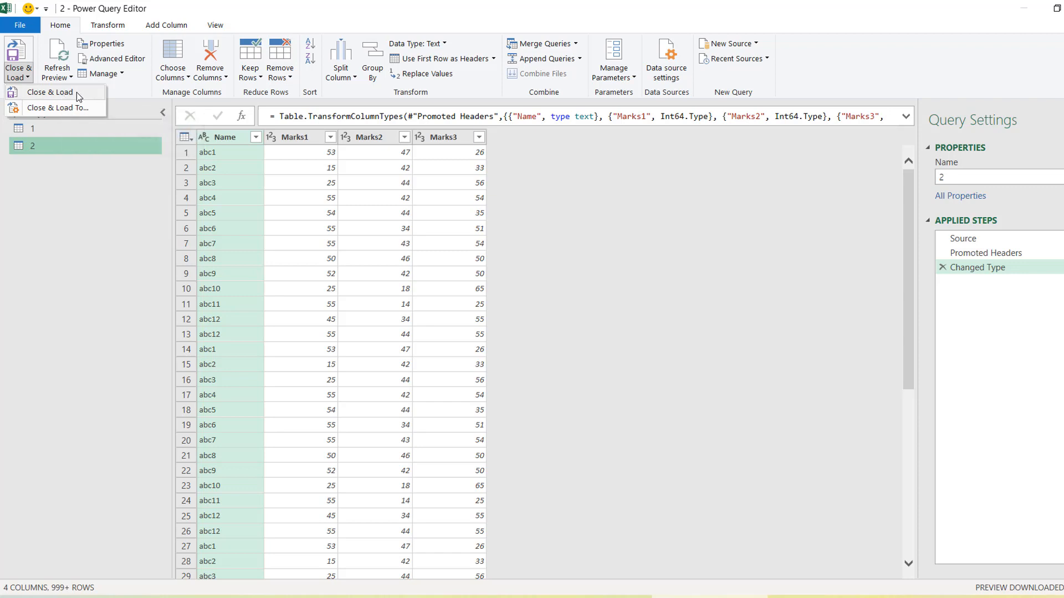
click(51, 108)
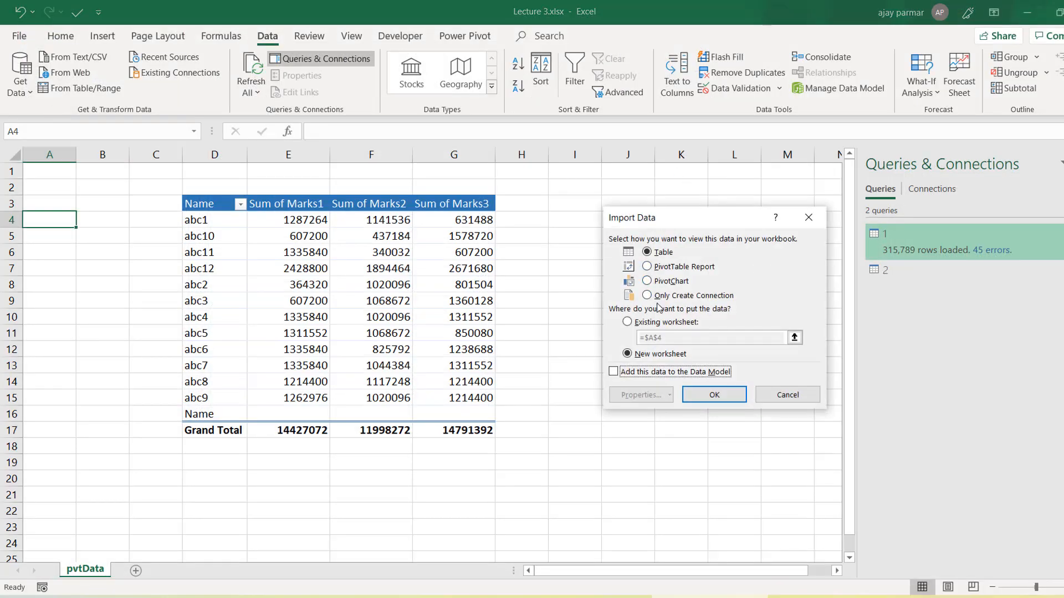
click(648, 295)
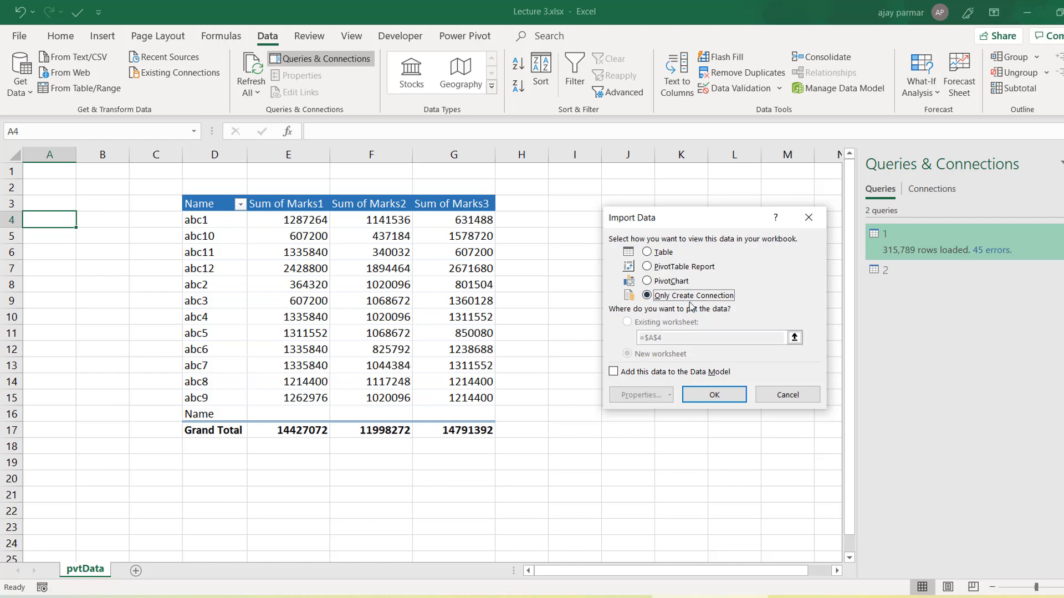
click(670, 269)
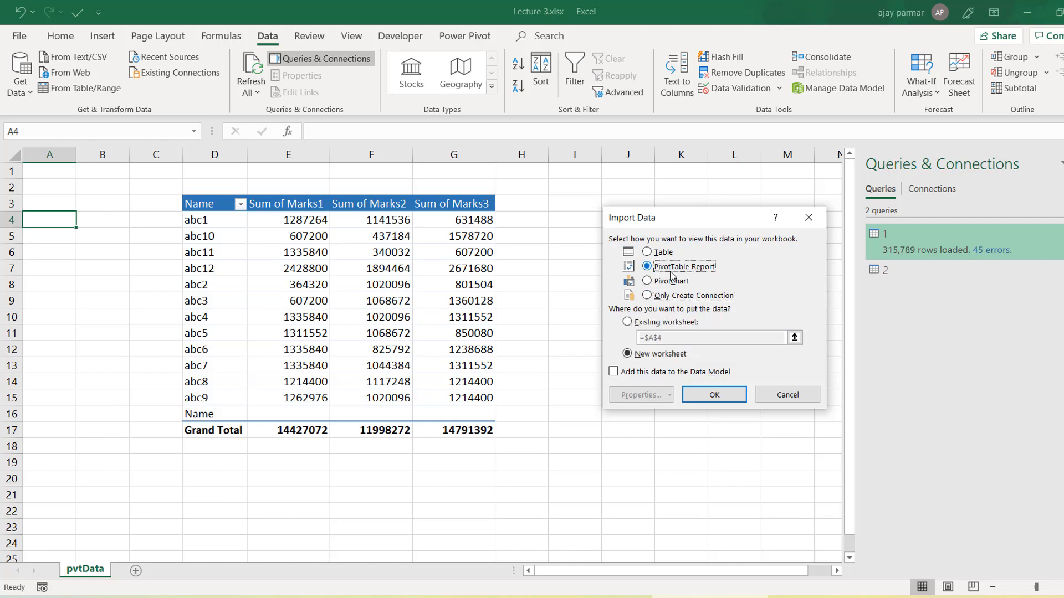
click(647, 296)
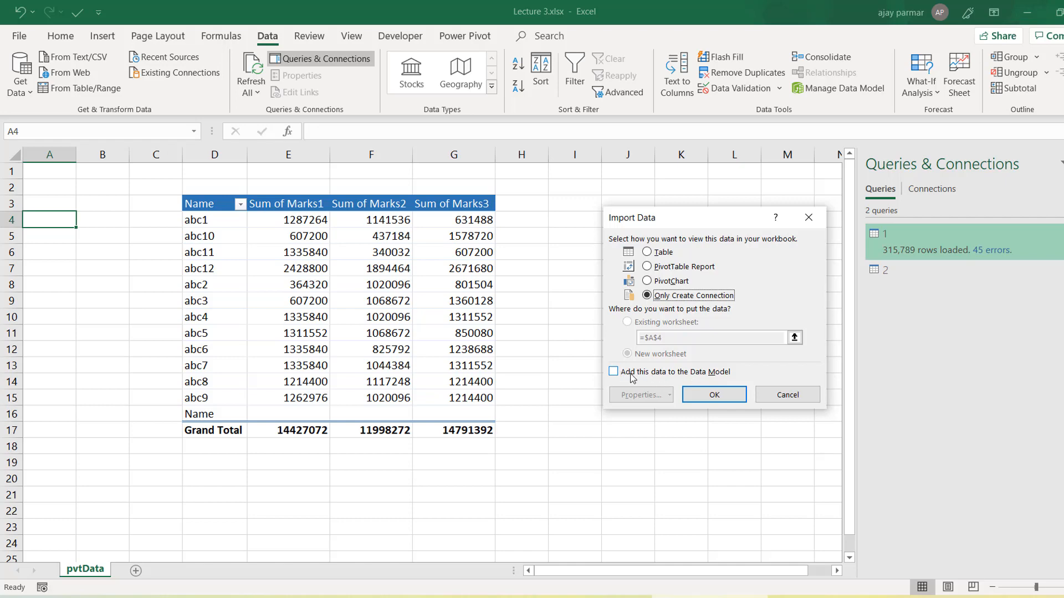
click(722, 394)
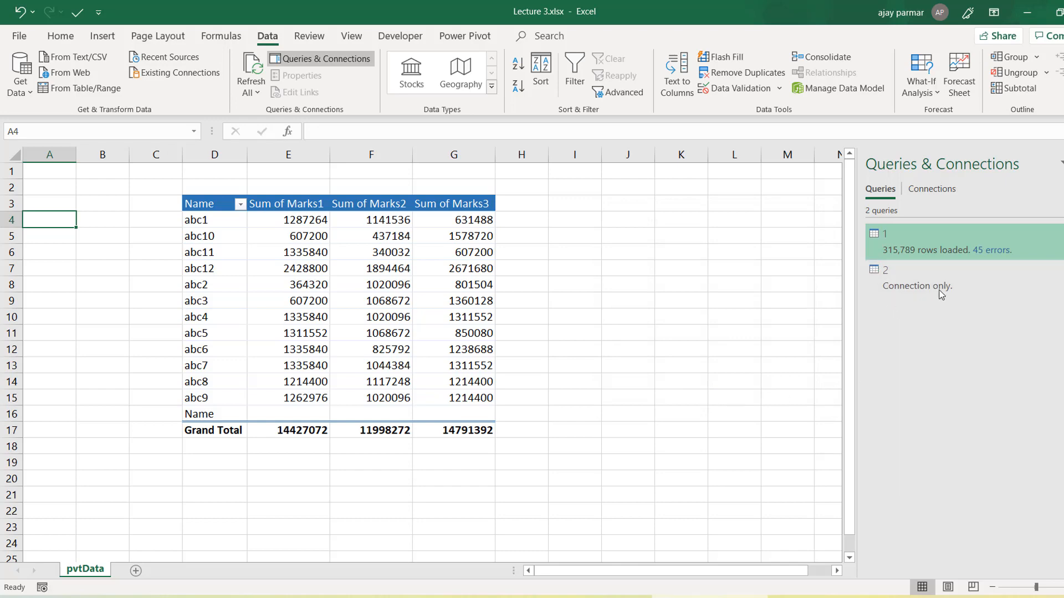
click(921, 285)
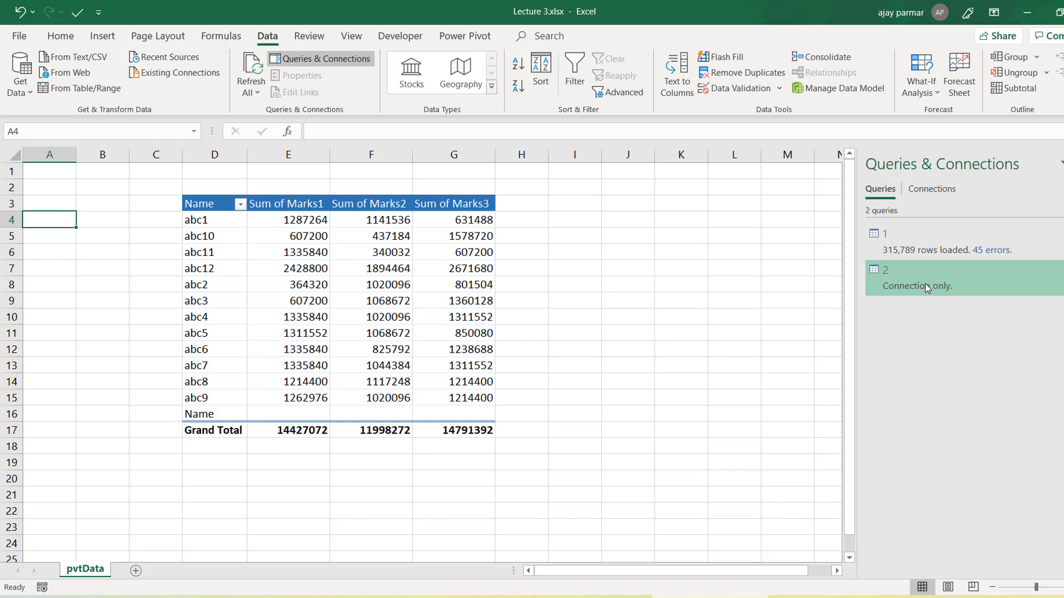
click(706, 236)
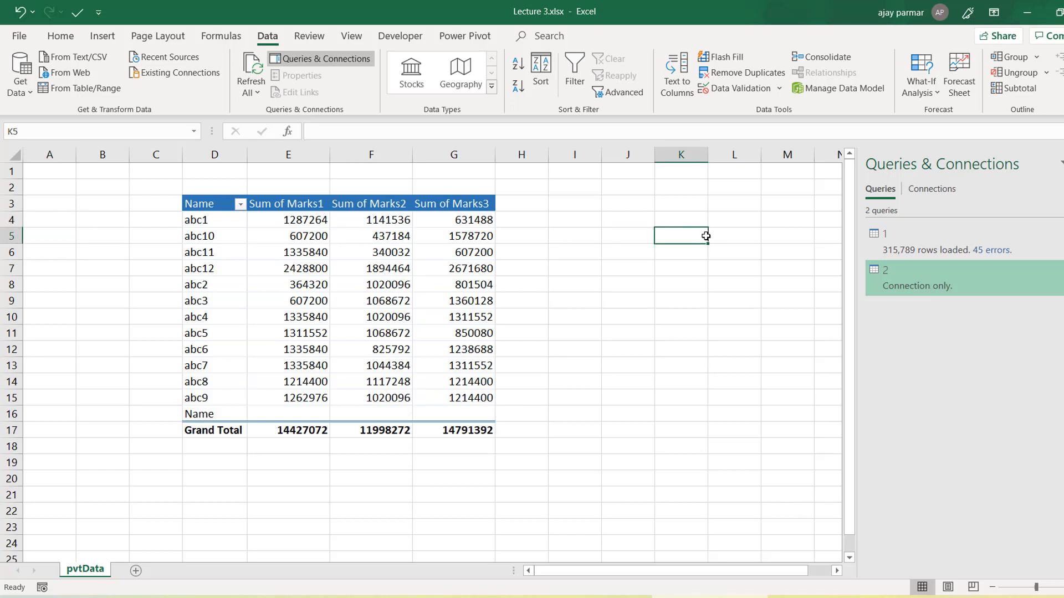
key(ctrl+s)
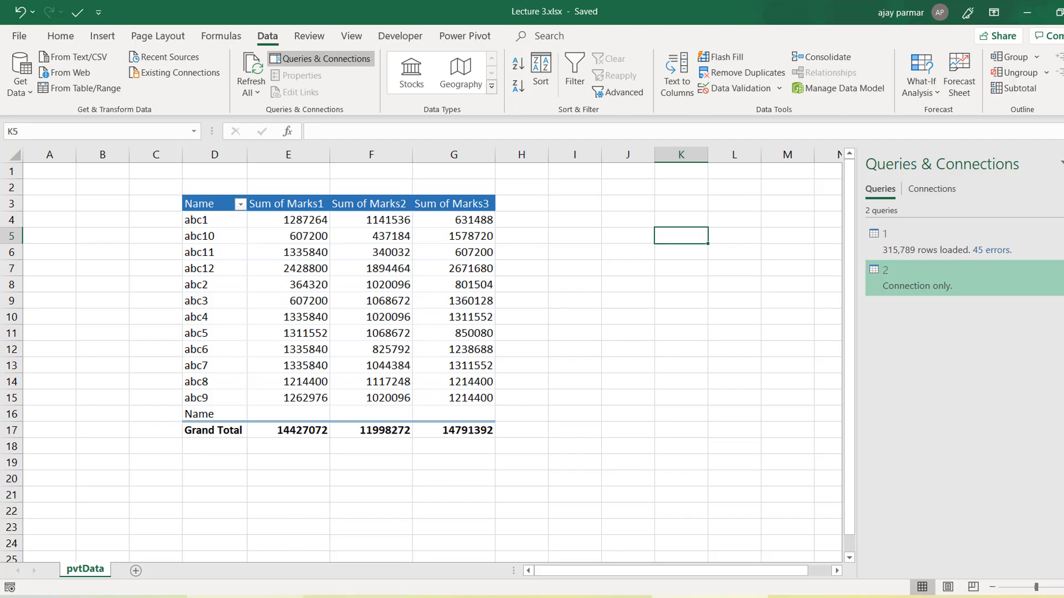
Switch to File Explorer, refresh the 3- Import Txt from Folder listing, and check the file size of Lecture 3.xlsx
key(alt+Tab)
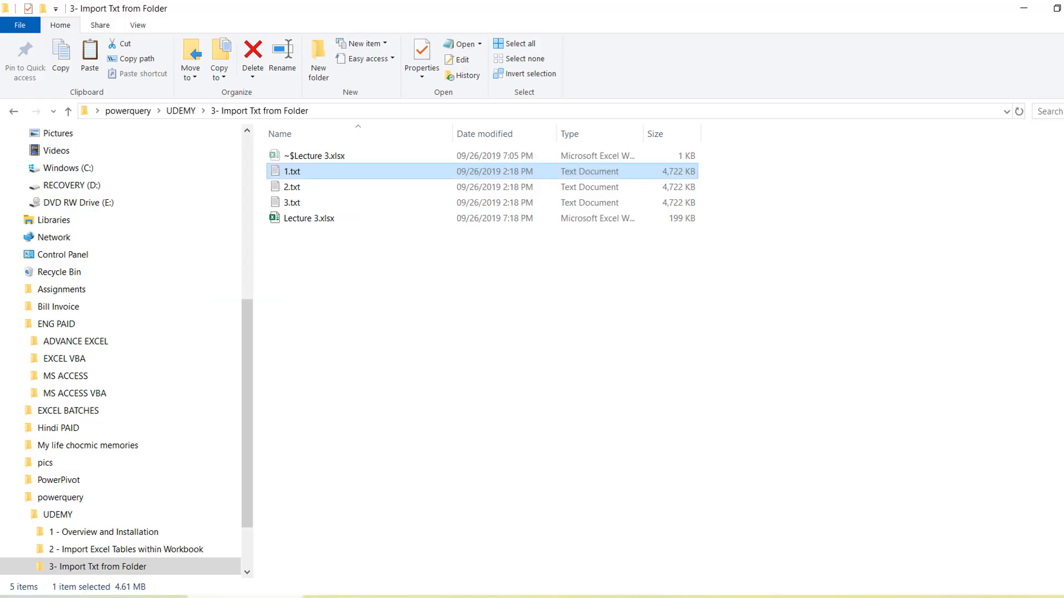
right_click(484, 221)
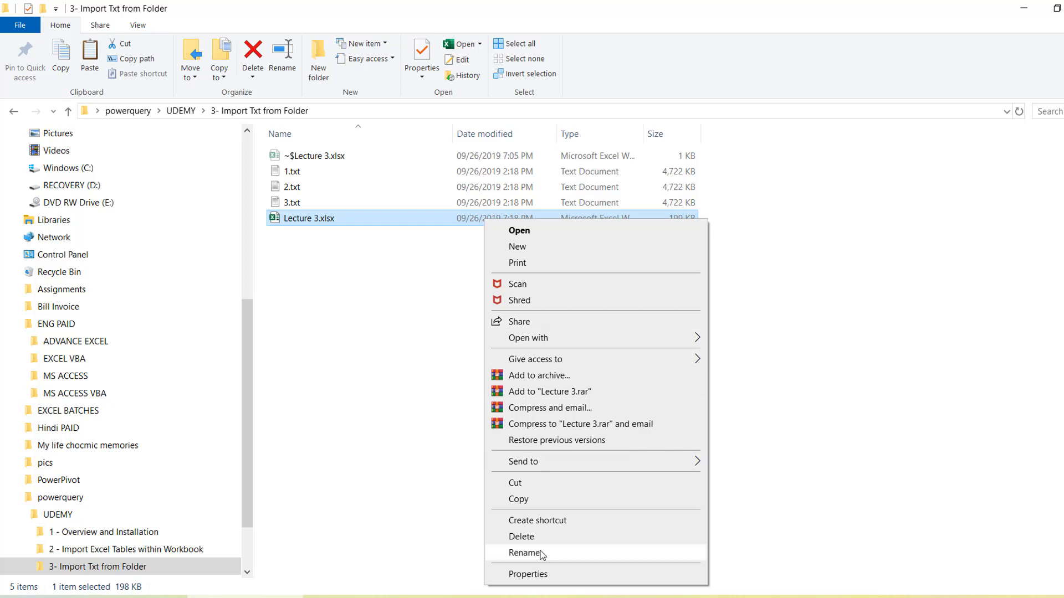
right_click(397, 383)
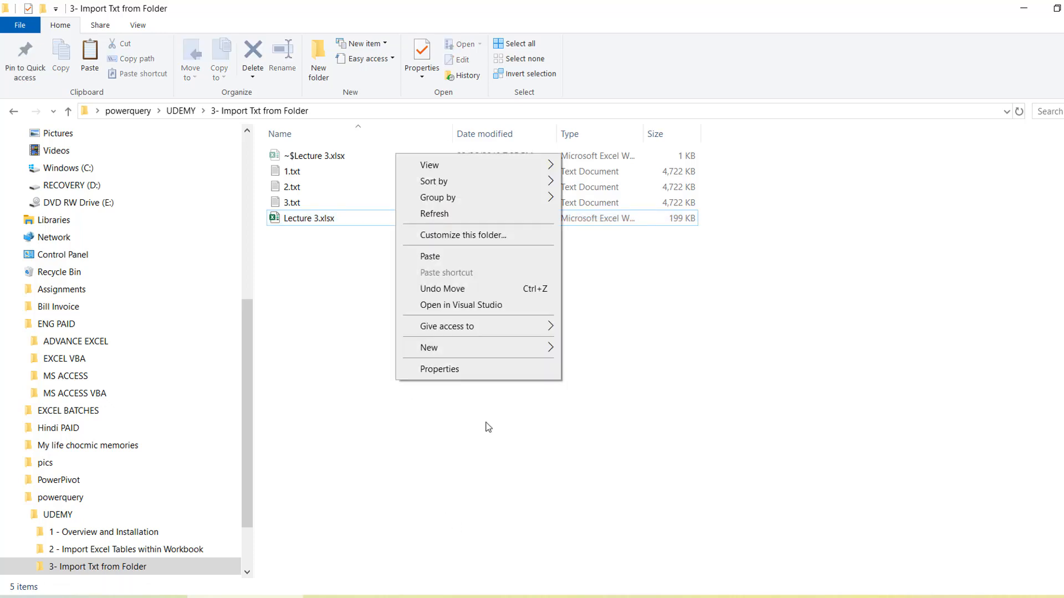
click(434, 214)
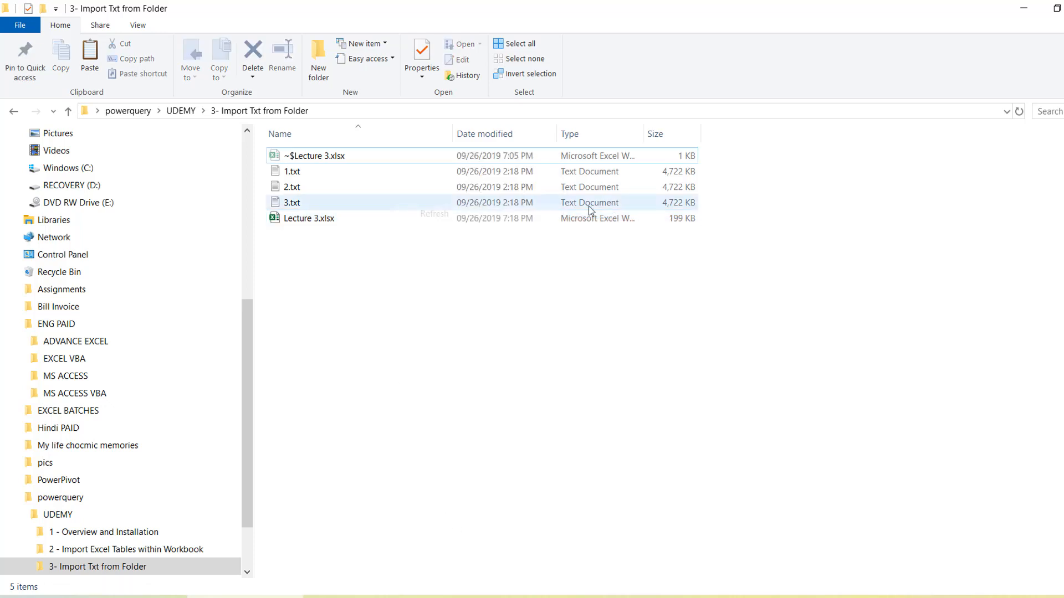
click(682, 219)
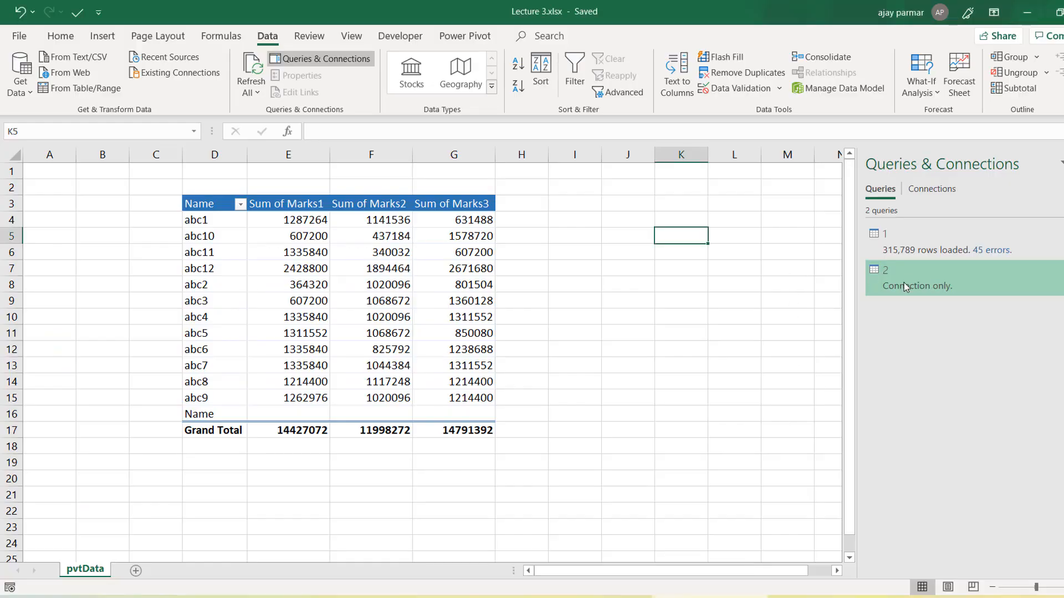
Preview query 2's columns, load status and data source, and look at its available load options
mouse_move(934, 277)
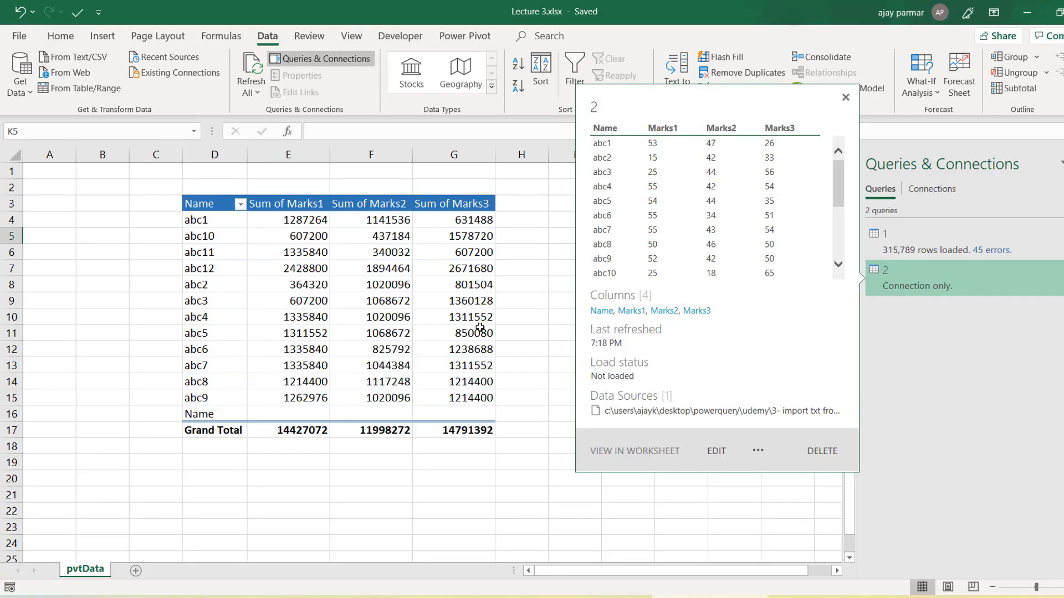
click(531, 336)
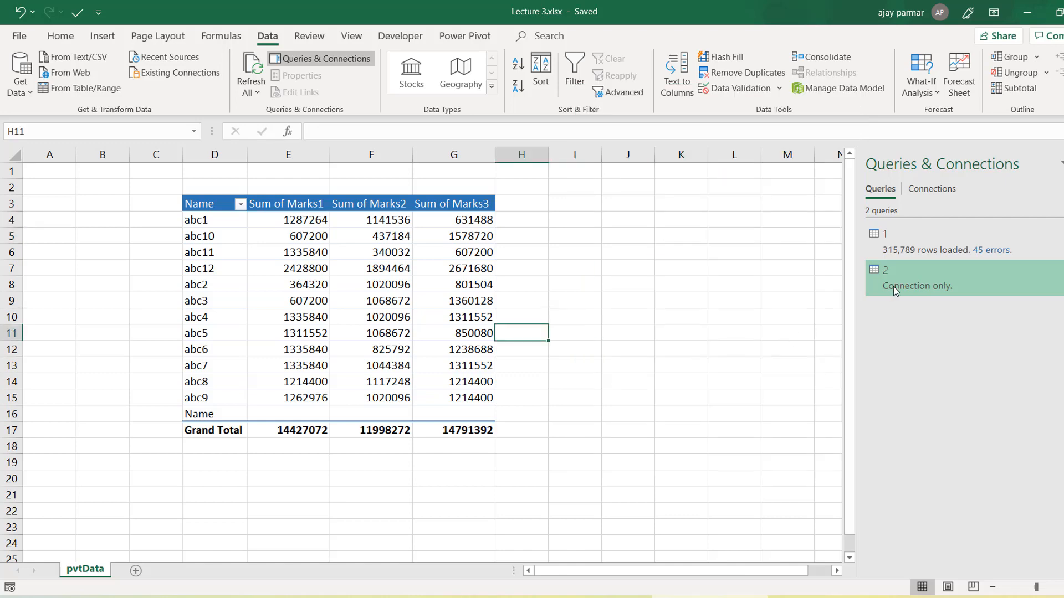
right_click(932, 278)
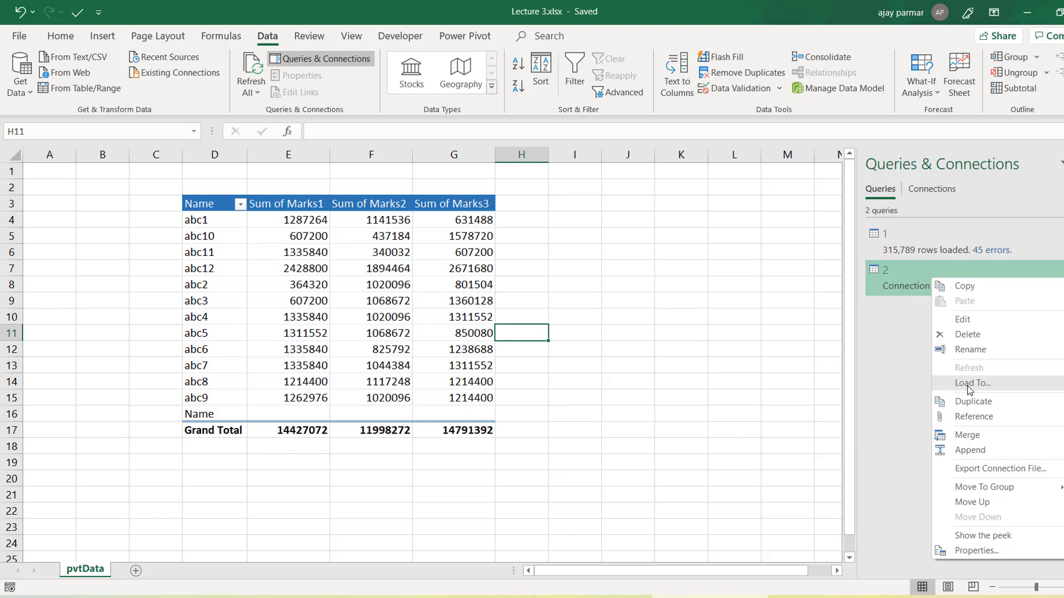
click(580, 268)
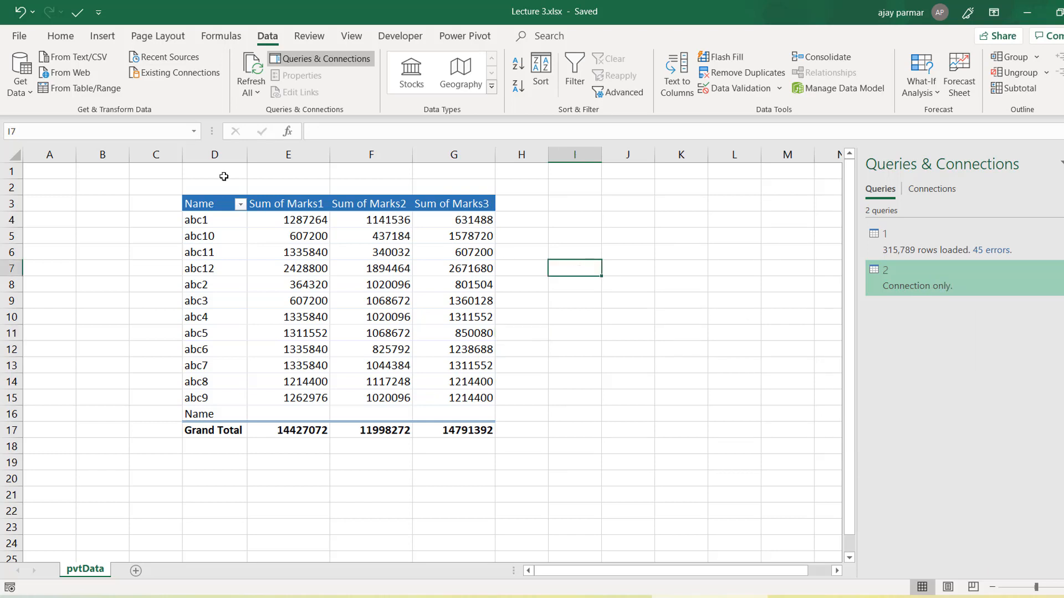
click(124, 211)
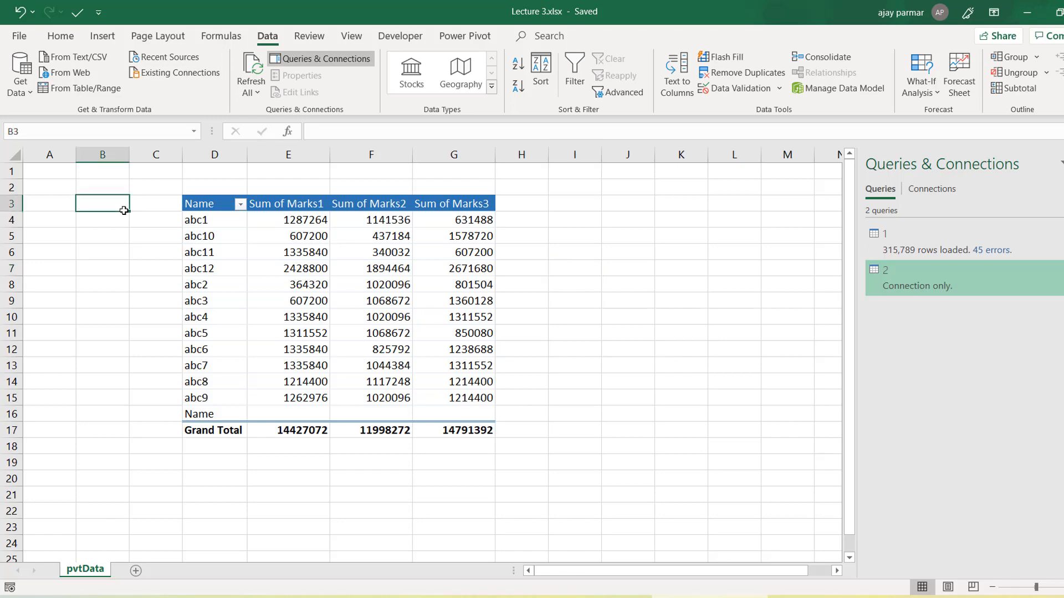
Start a new PivotTable from cell J2, using an external data source and placing the report on a new worksheet
click(105, 38)
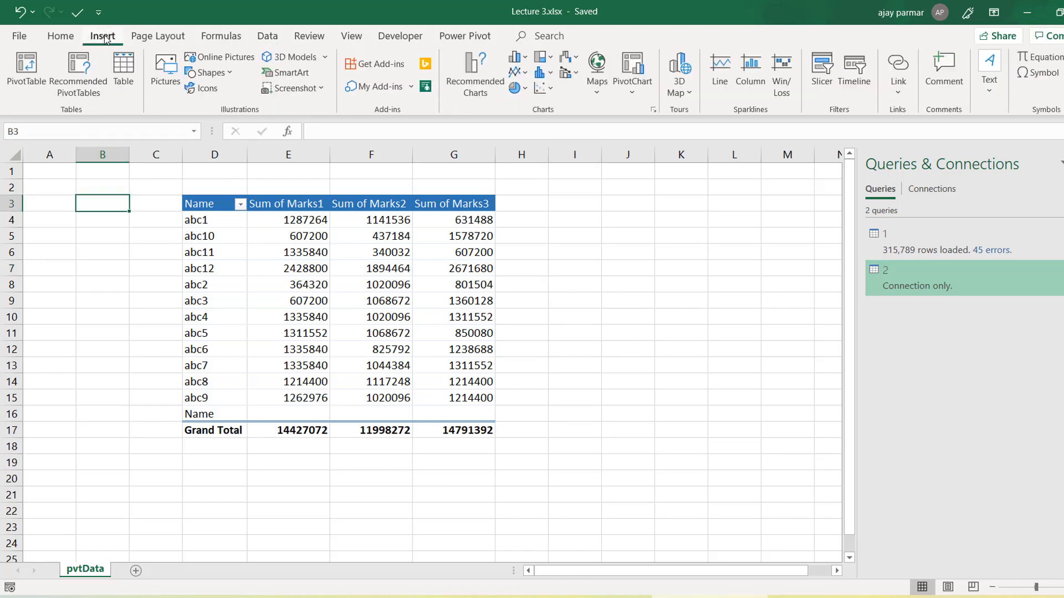
click(547, 201)
click(614, 192)
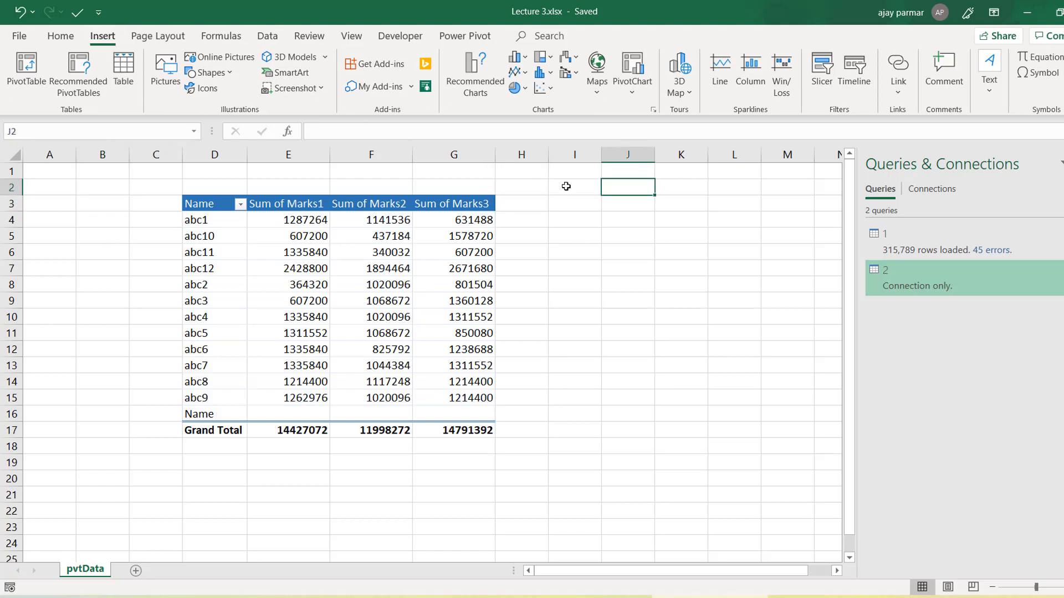
key(alt)
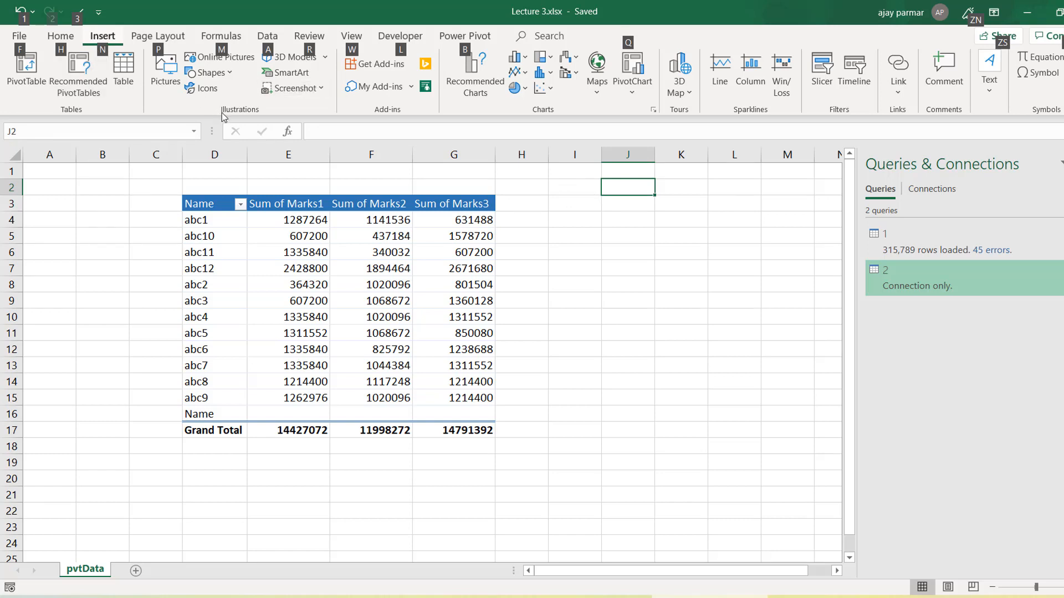
key(n)
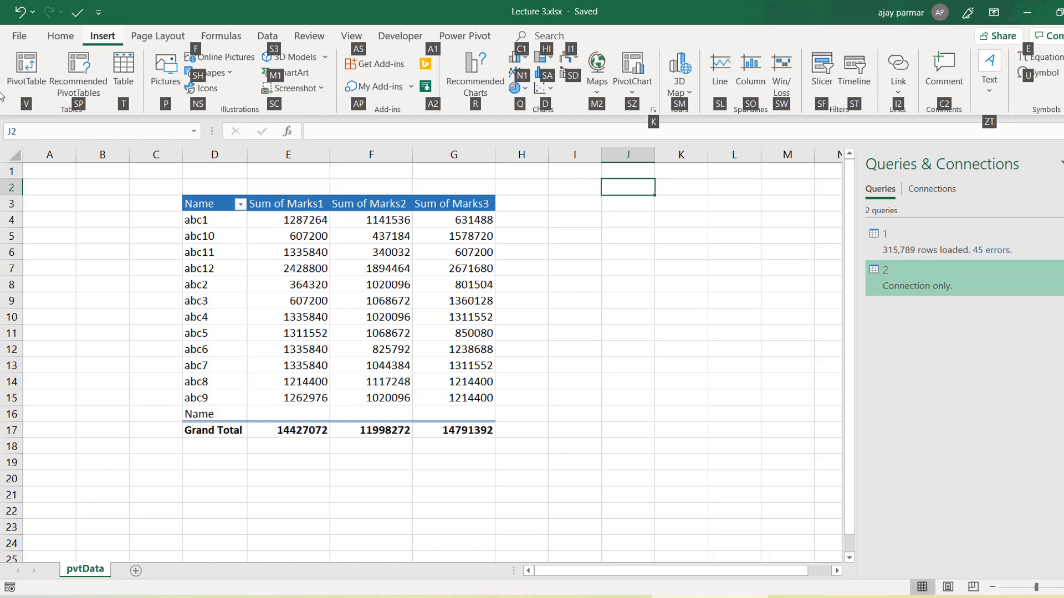
key(v)
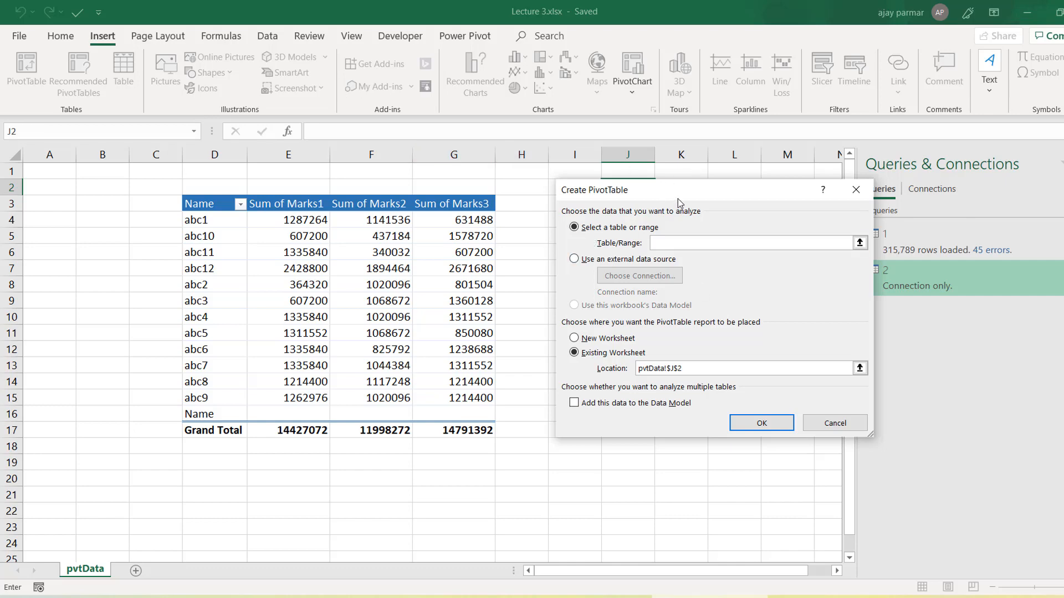
drag(677, 199, 376, 150)
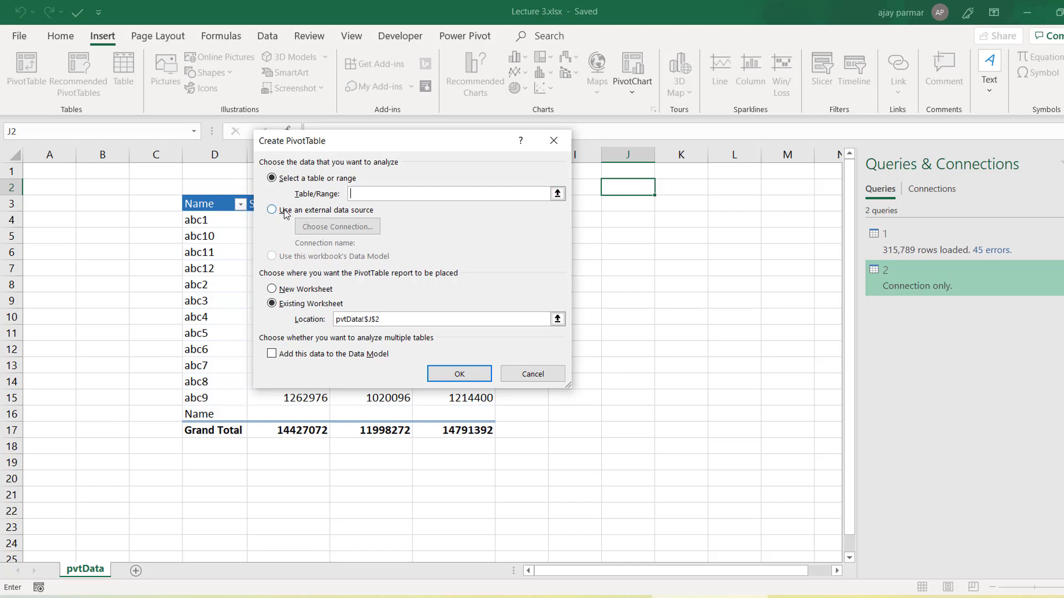
click(271, 210)
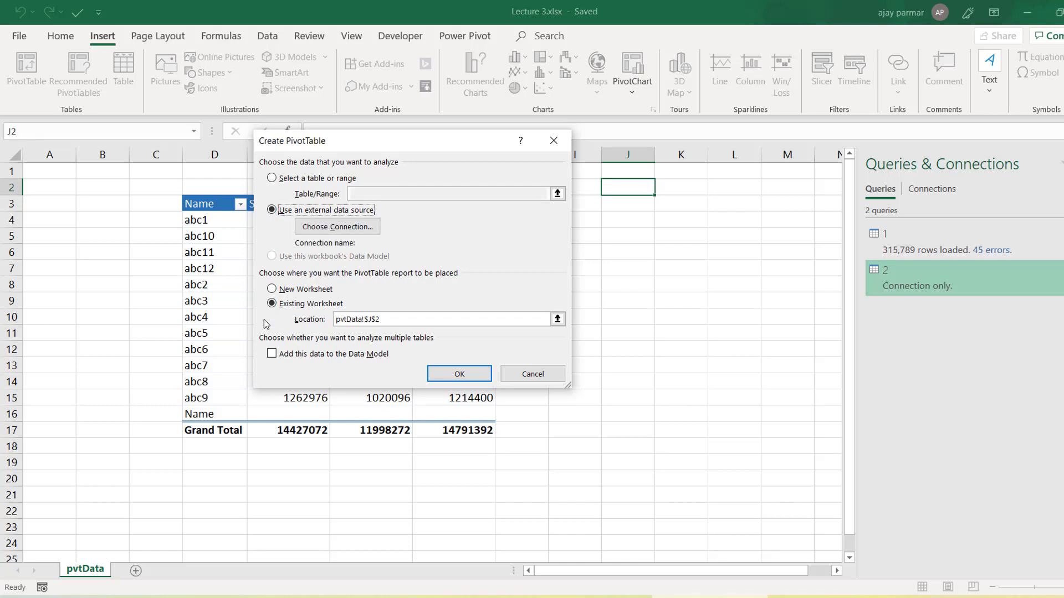
click(272, 289)
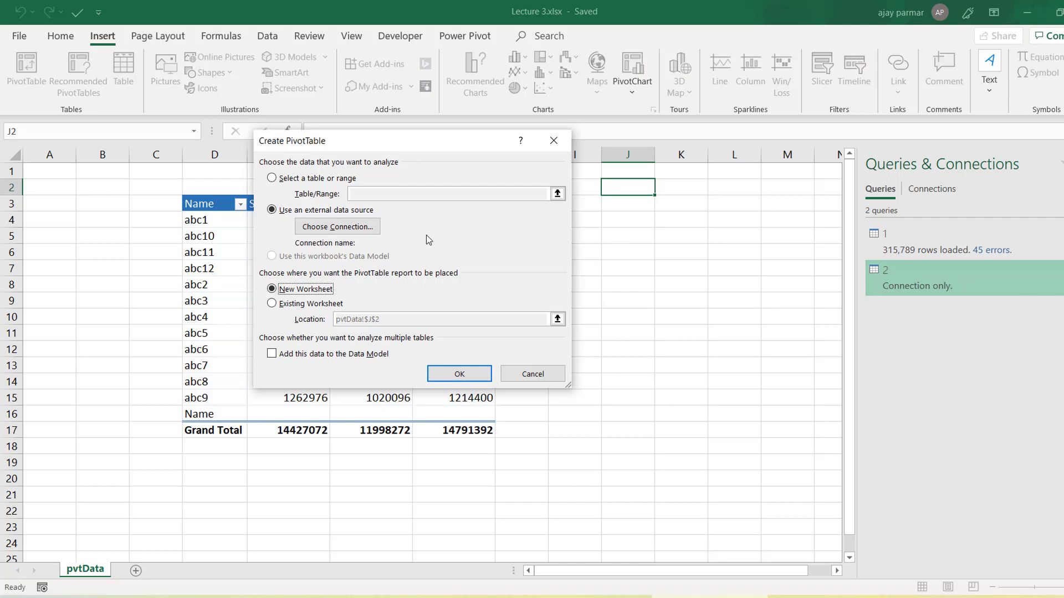
Choose the Query - 2 workbook connection as the PivotTable's source and create the report
click(349, 229)
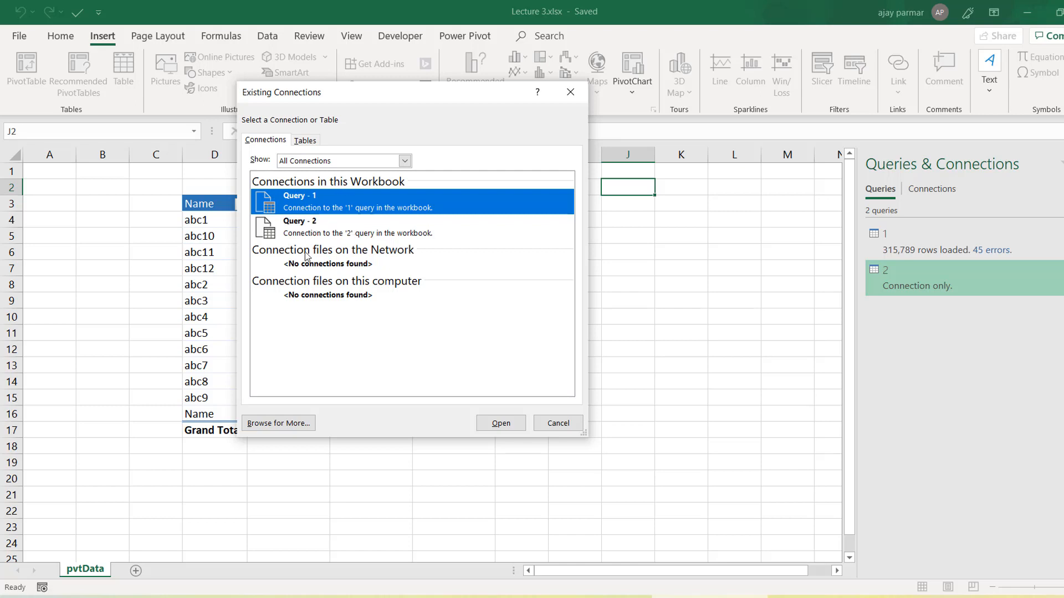
click(334, 231)
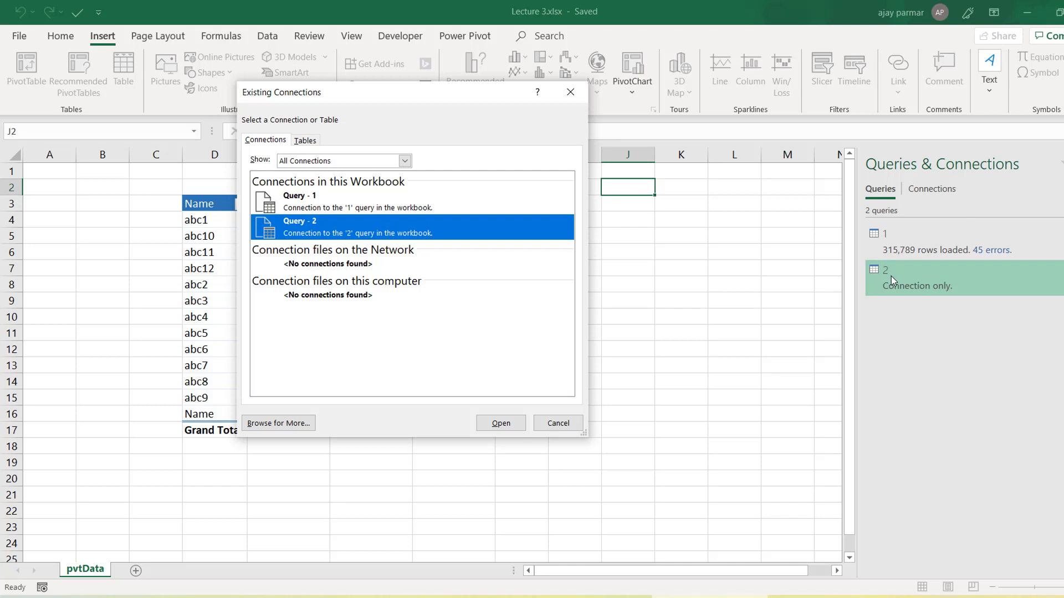
click(508, 424)
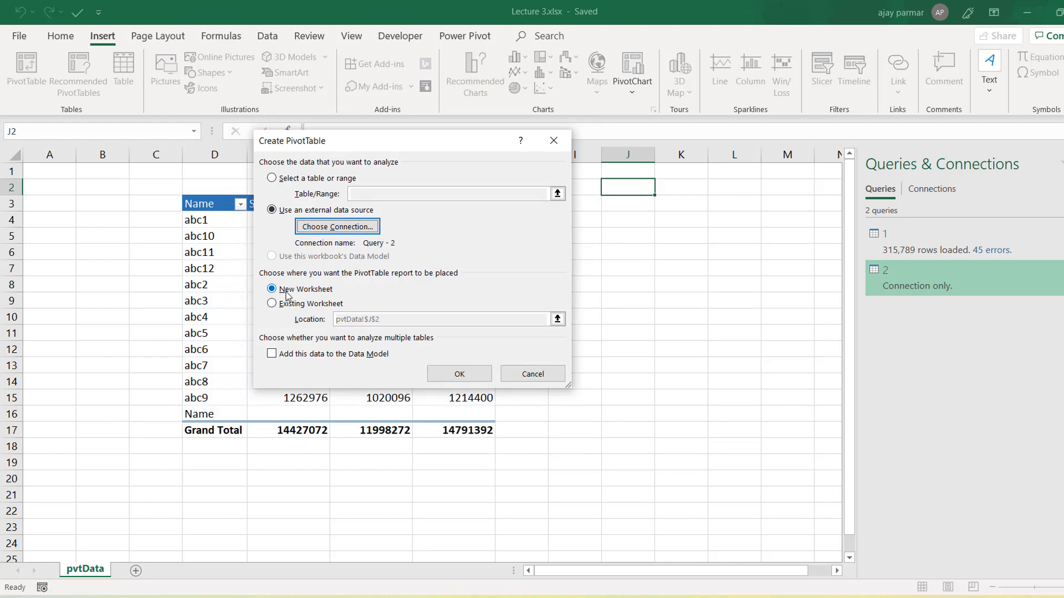
click(459, 373)
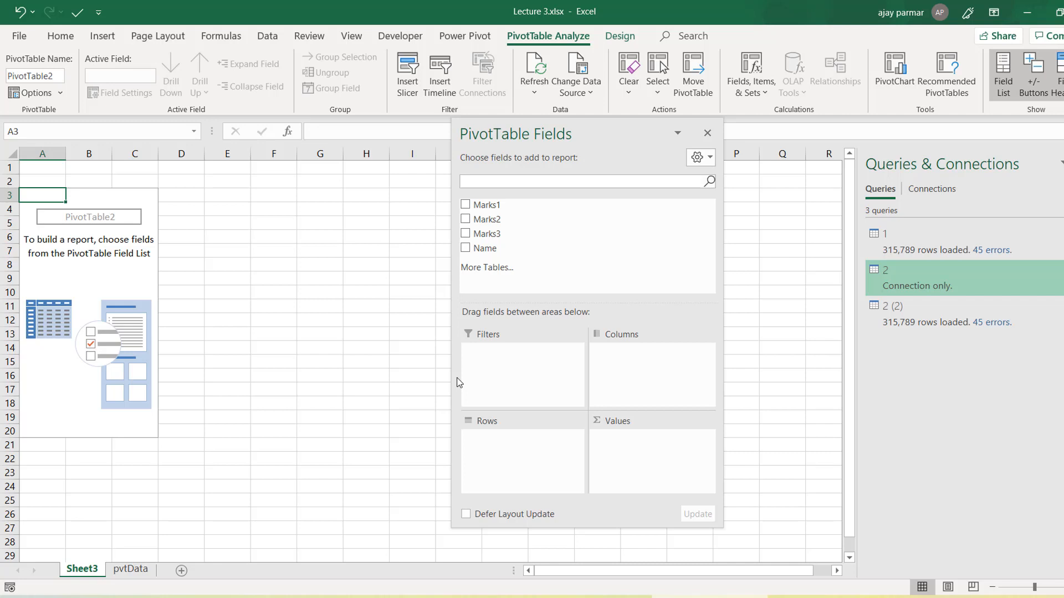
Build the PivotTable with Name in the rows and Marks1, Marks2 and Marks3 as values
drag(471, 249, 524, 450)
drag(482, 204, 632, 450)
drag(463, 218, 658, 478)
drag(482, 234, 642, 498)
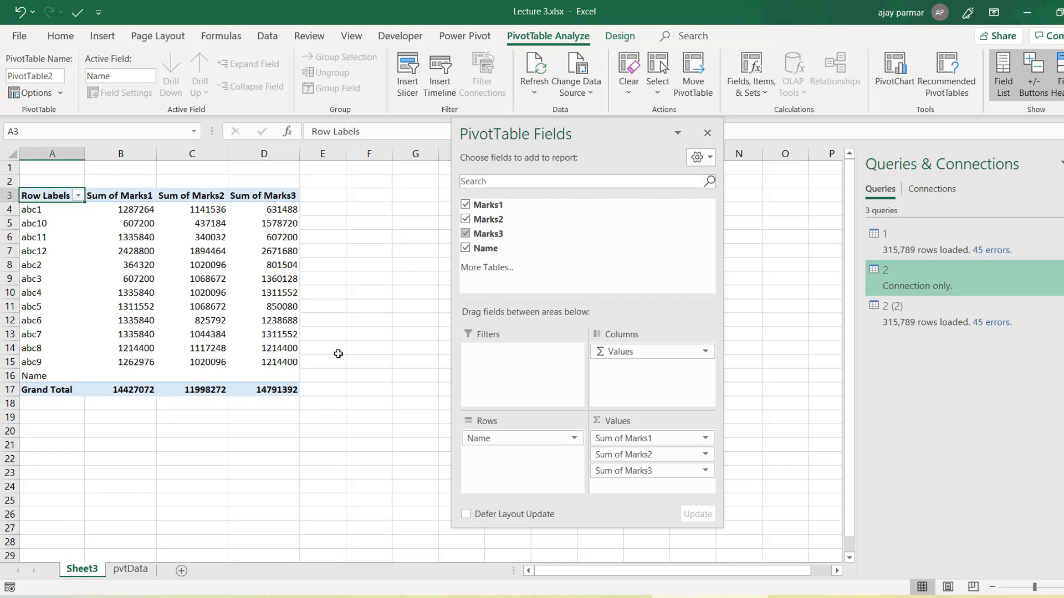
click(322, 305)
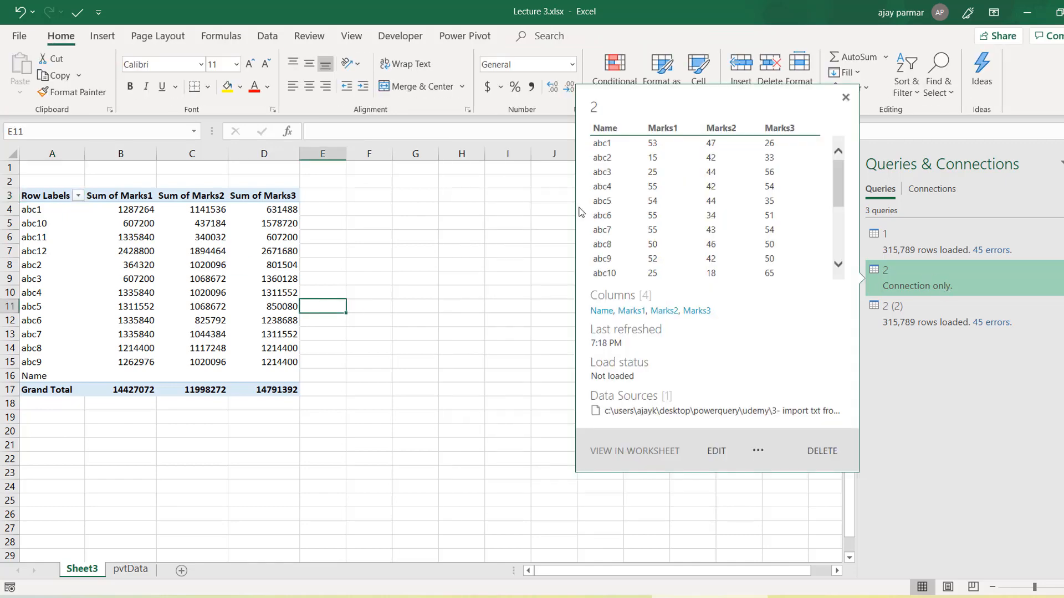
click(103, 35)
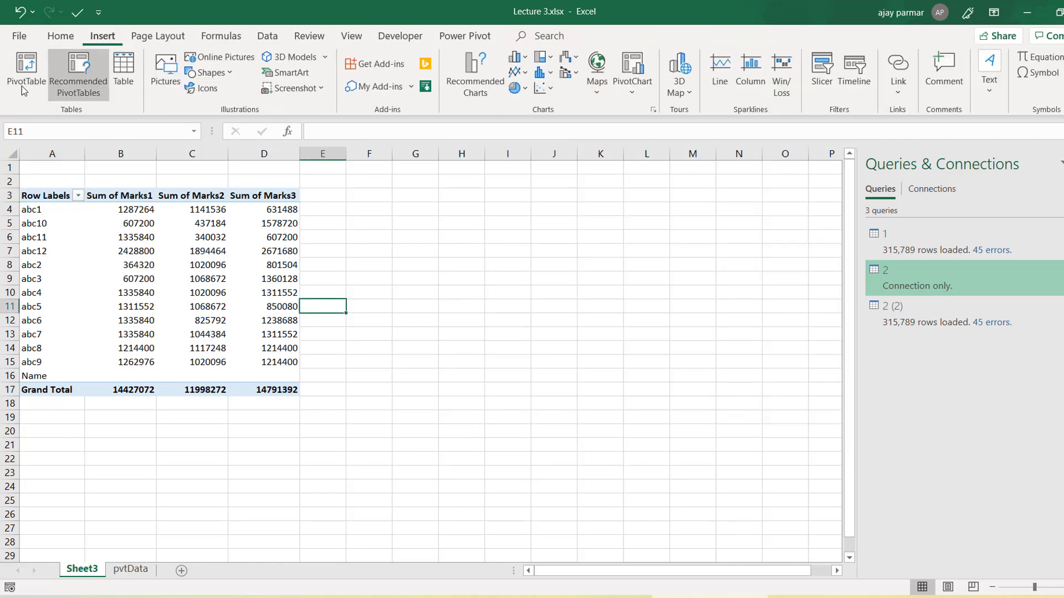
click(26, 76)
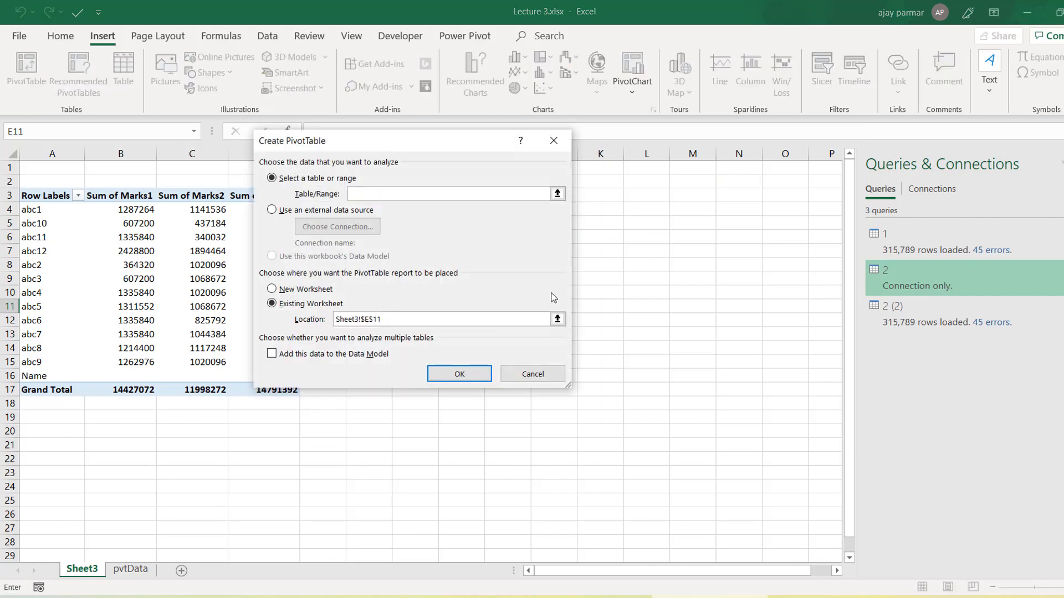
click(287, 210)
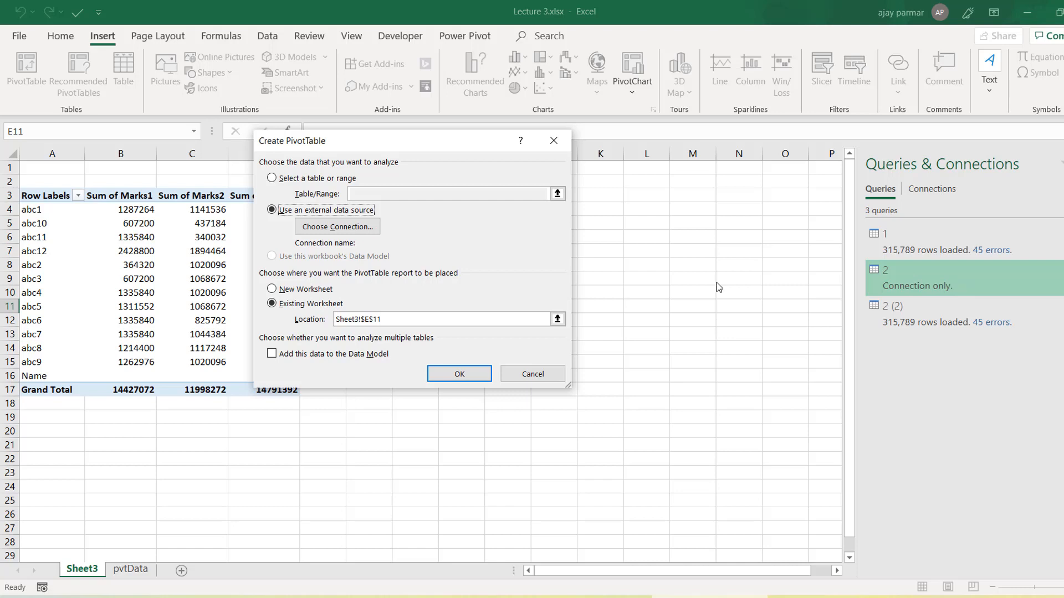
click(292, 181)
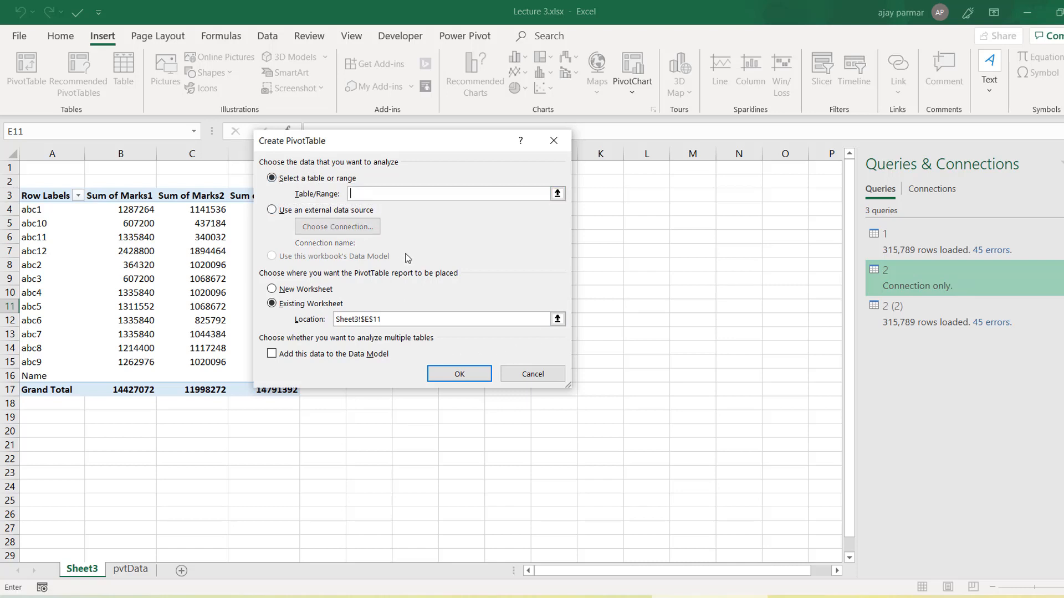
click(534, 376)
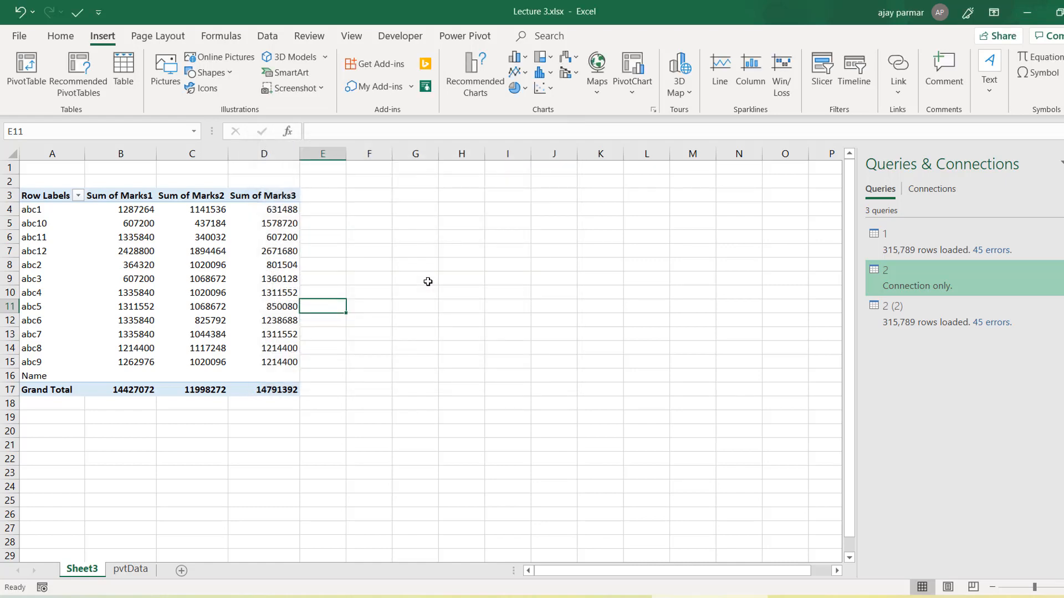
click(428, 282)
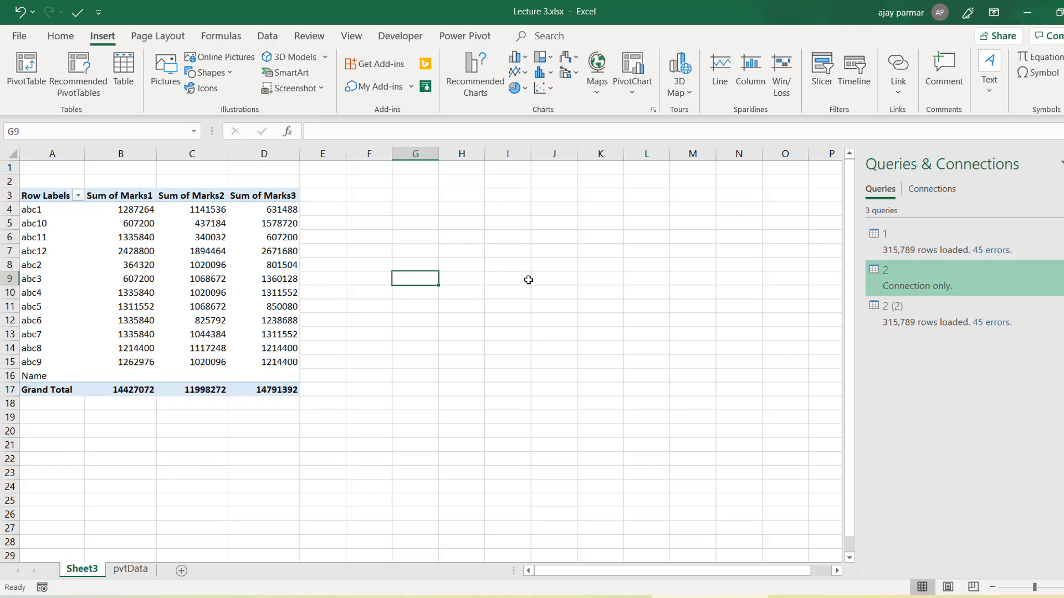
click(482, 260)
click(394, 223)
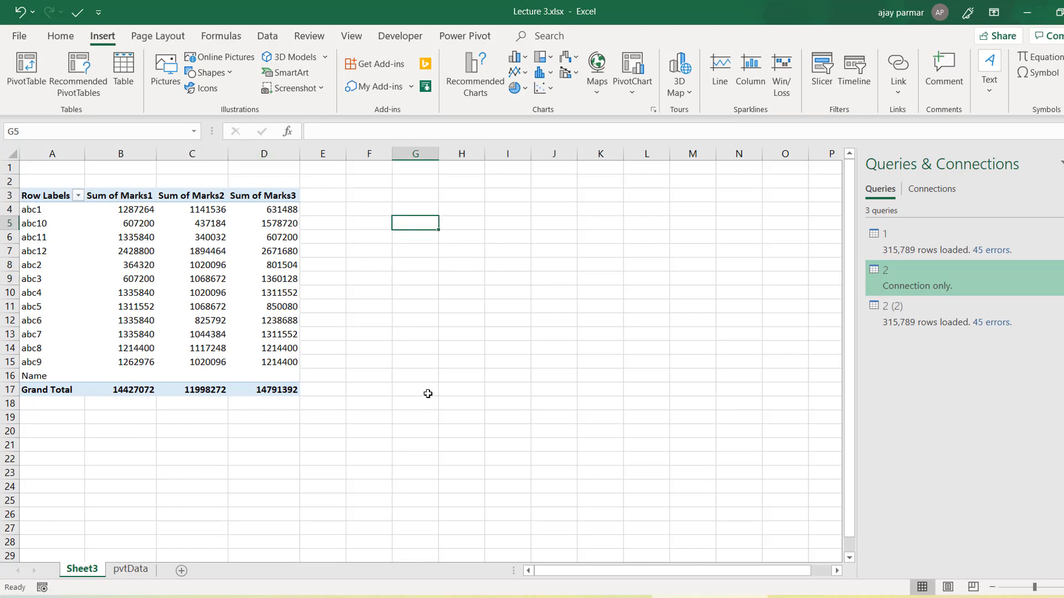
click(423, 273)
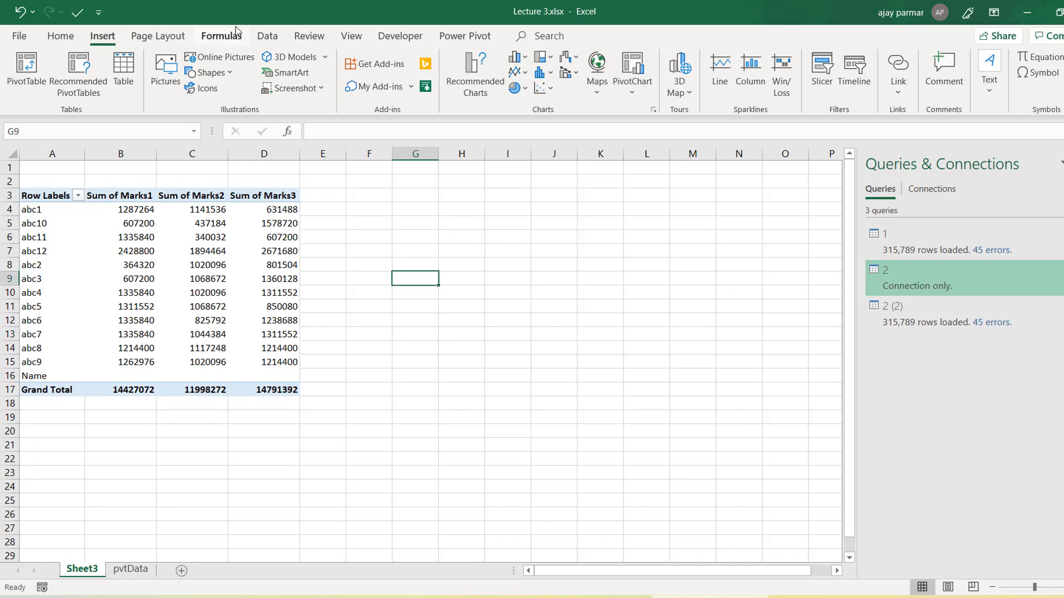
Start a new data import from a folder and browse for the folder path
click(268, 36)
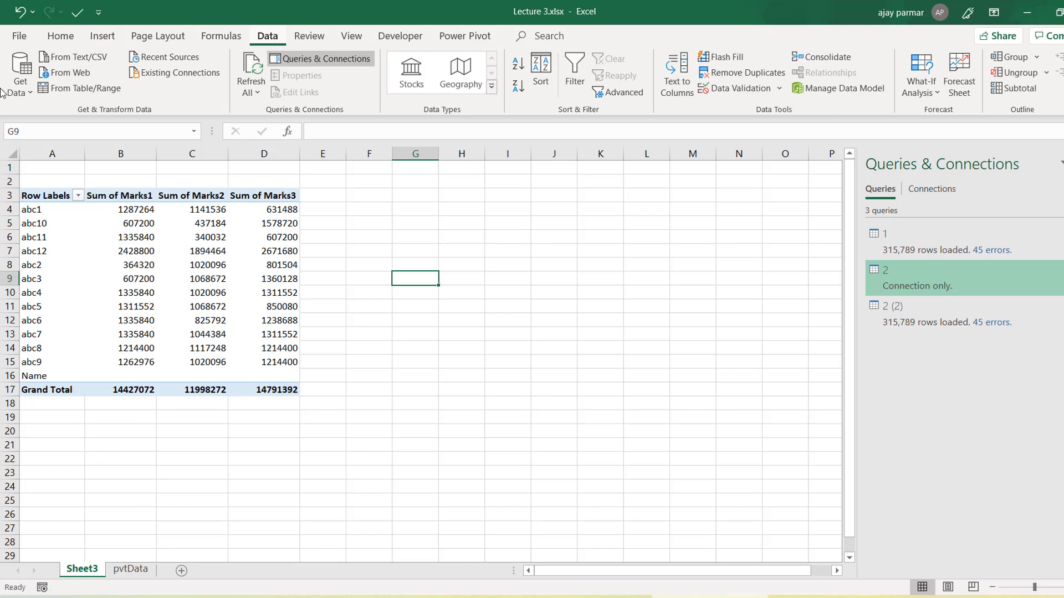
click(26, 95)
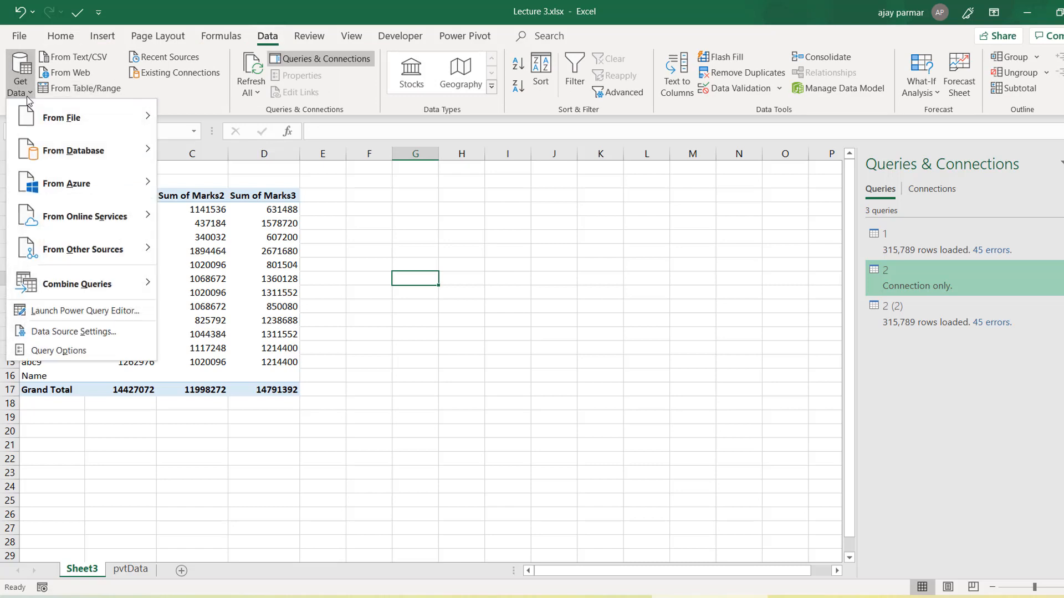
mouse_move(88, 108)
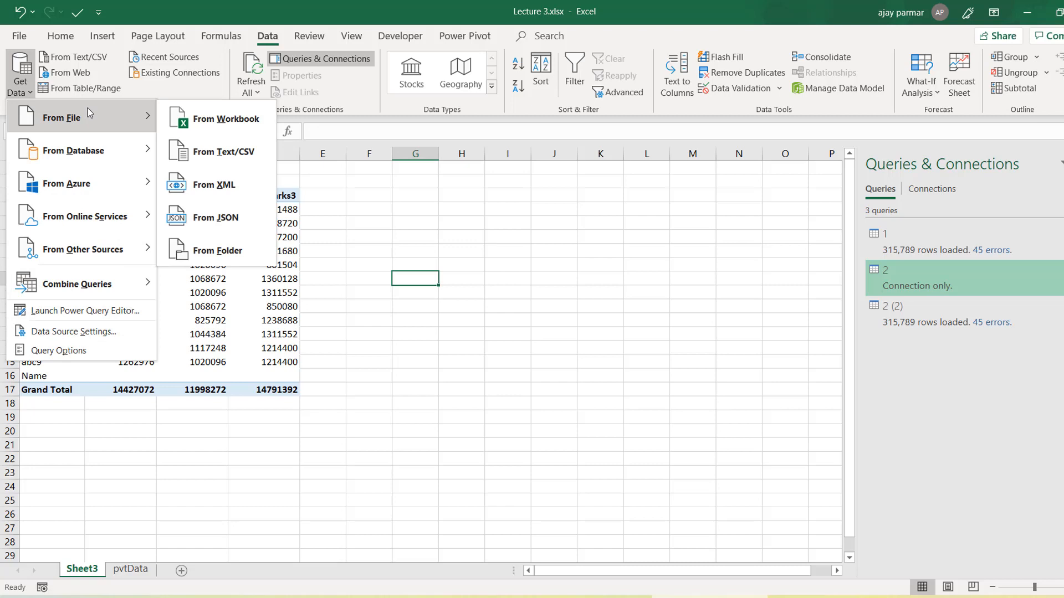
click(231, 256)
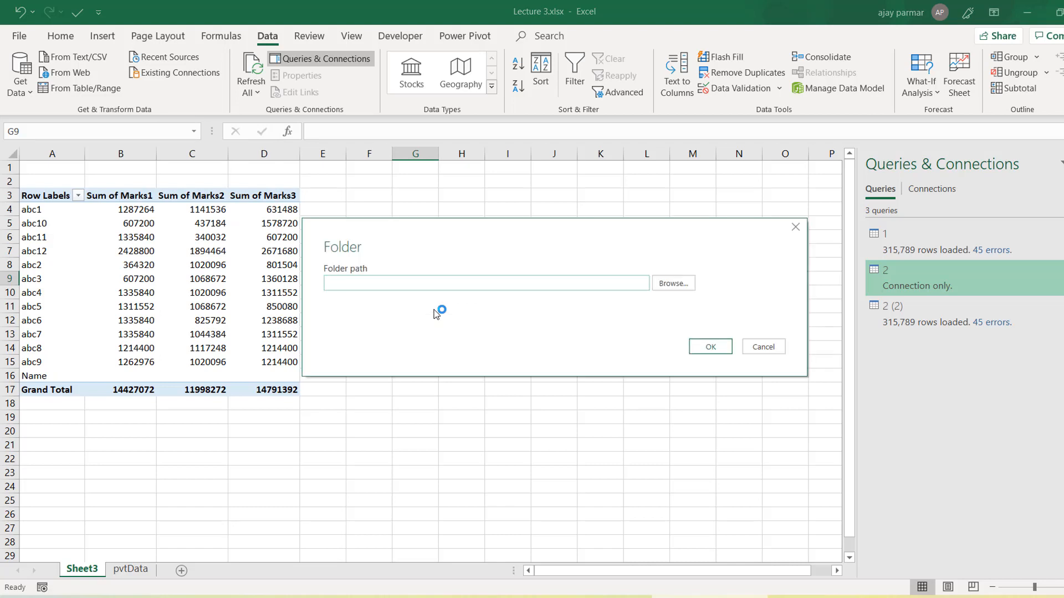
click(674, 291)
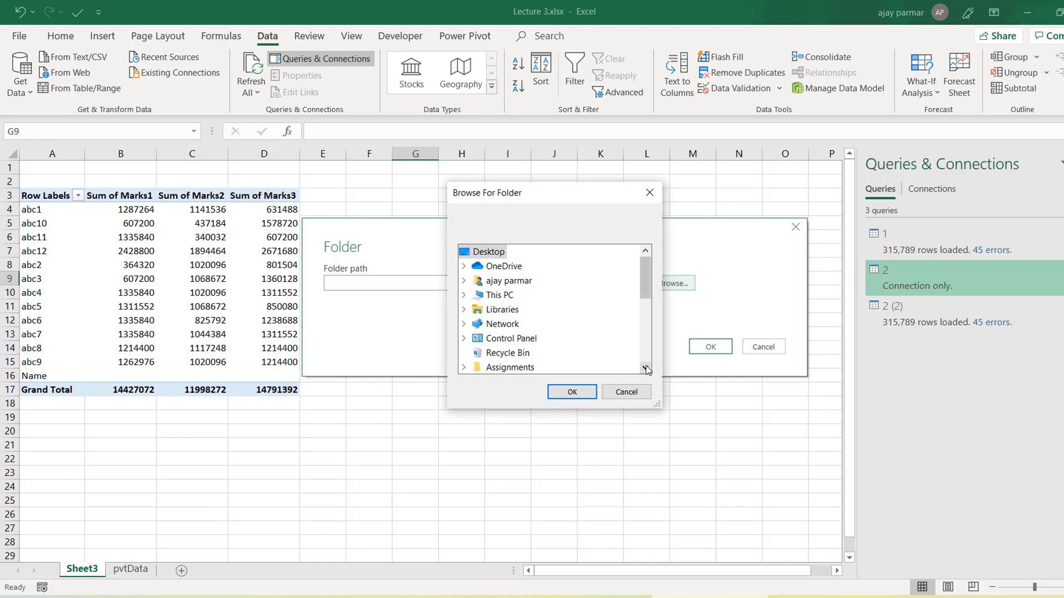
Select the Desktop folder powerquery\UDEMY\3- Import Txt from Folder as the source and confirm the folder path
scroll(645, 367, down, 2)
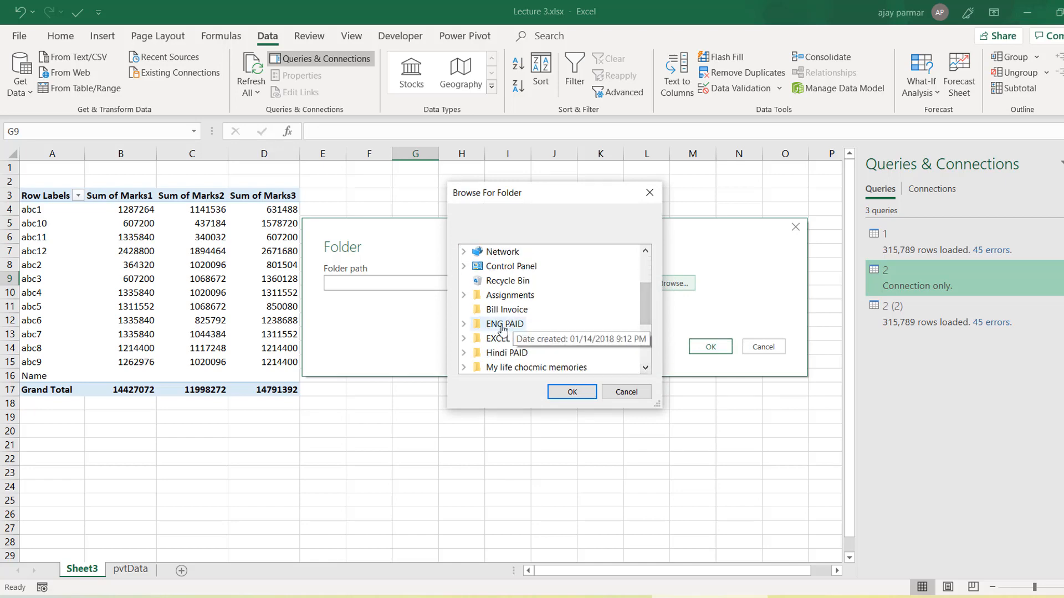
double_click(508, 327)
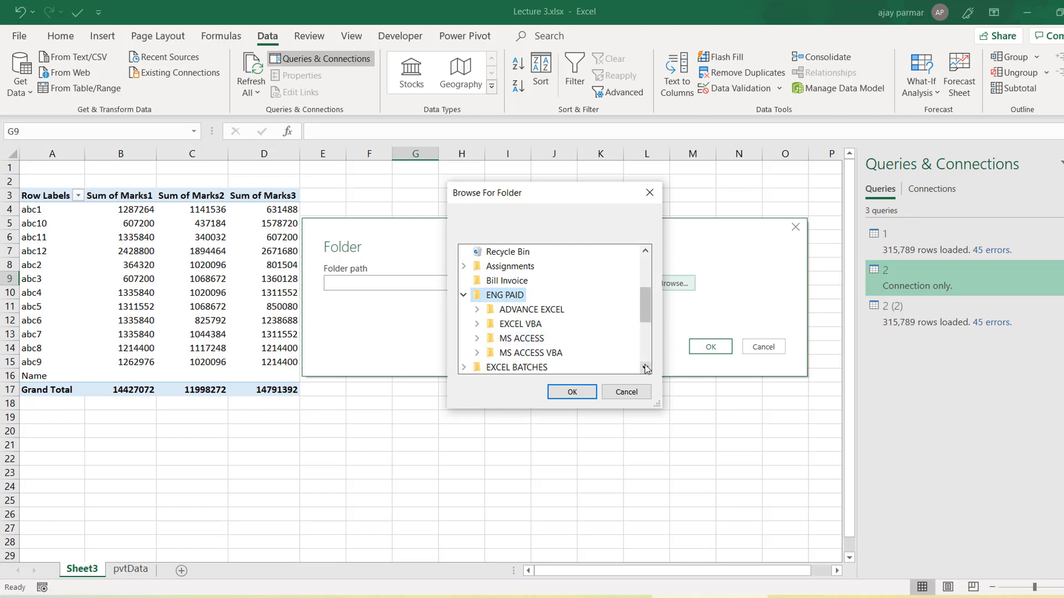
click(508, 282)
key(p)
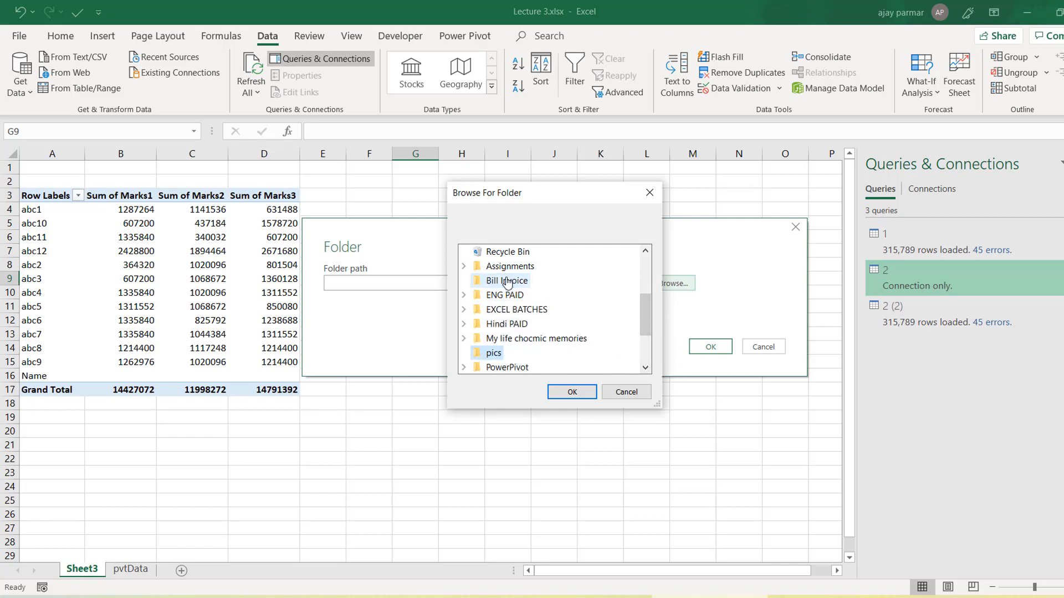
double_click(645, 367)
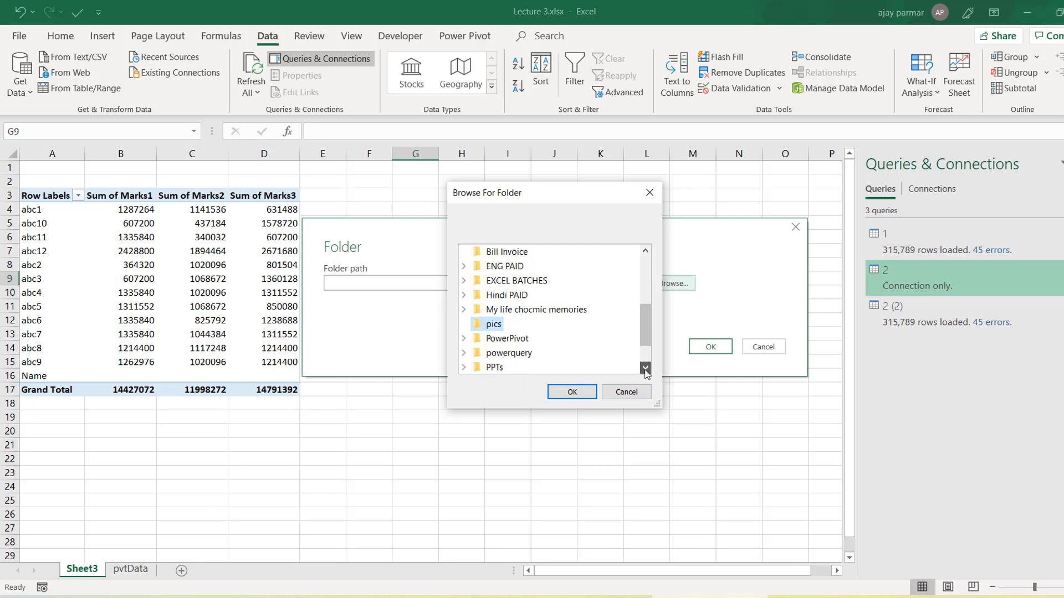
double_click(514, 355)
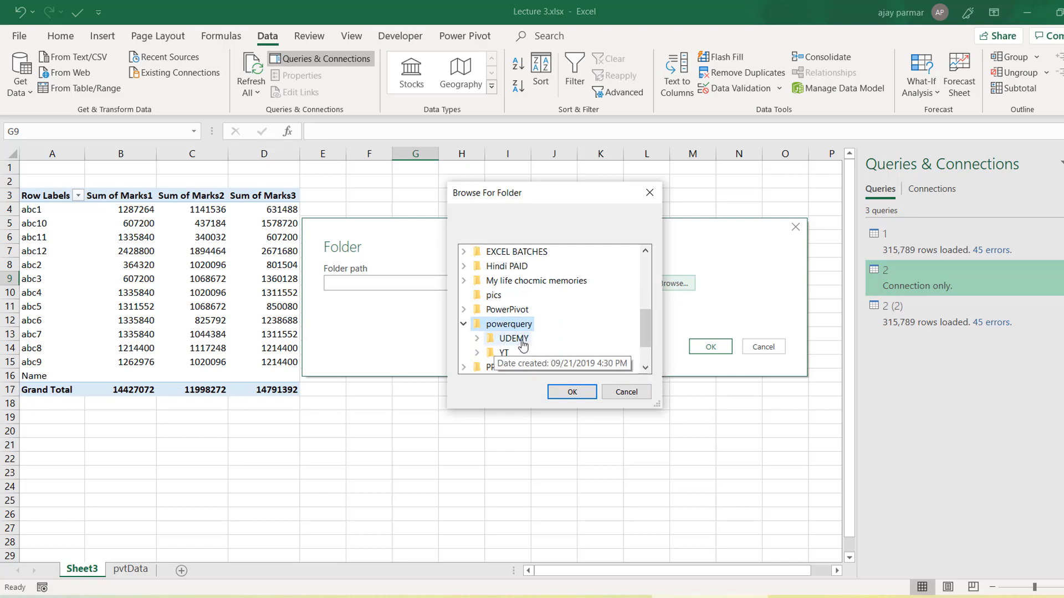
double_click(514, 343)
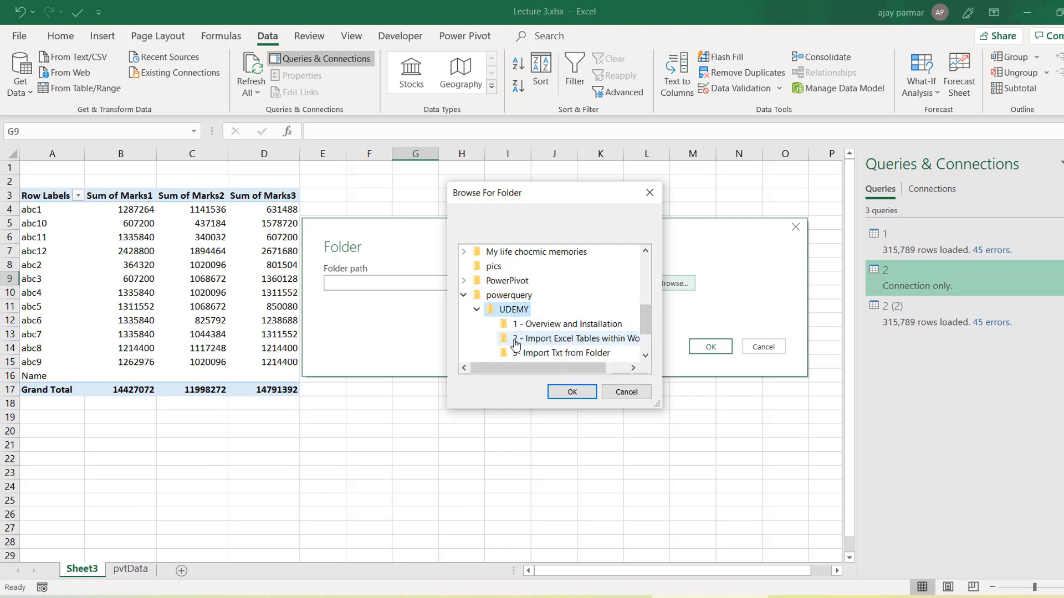
click(588, 358)
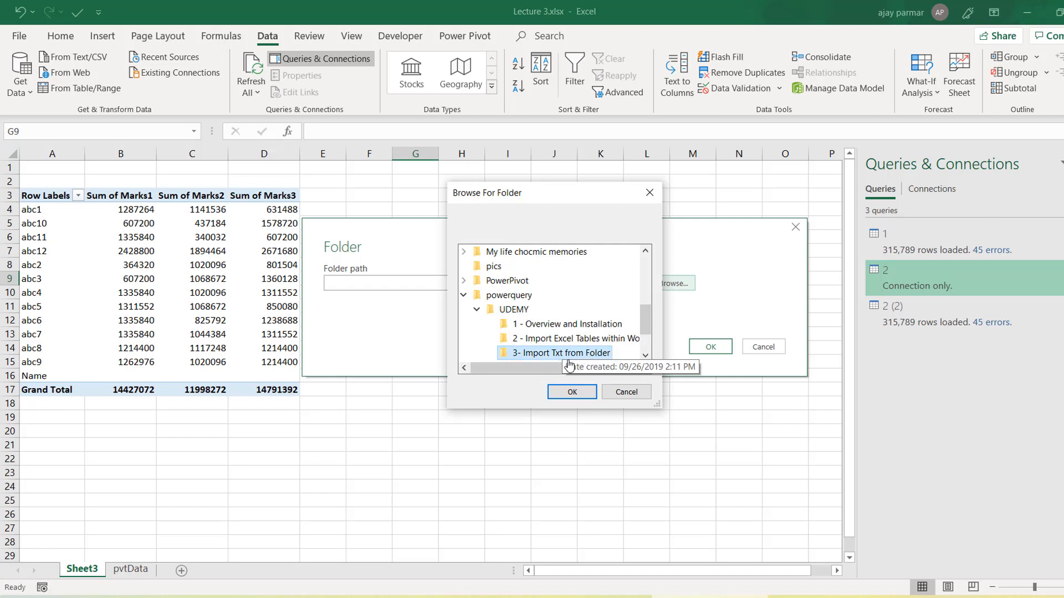
click(575, 399)
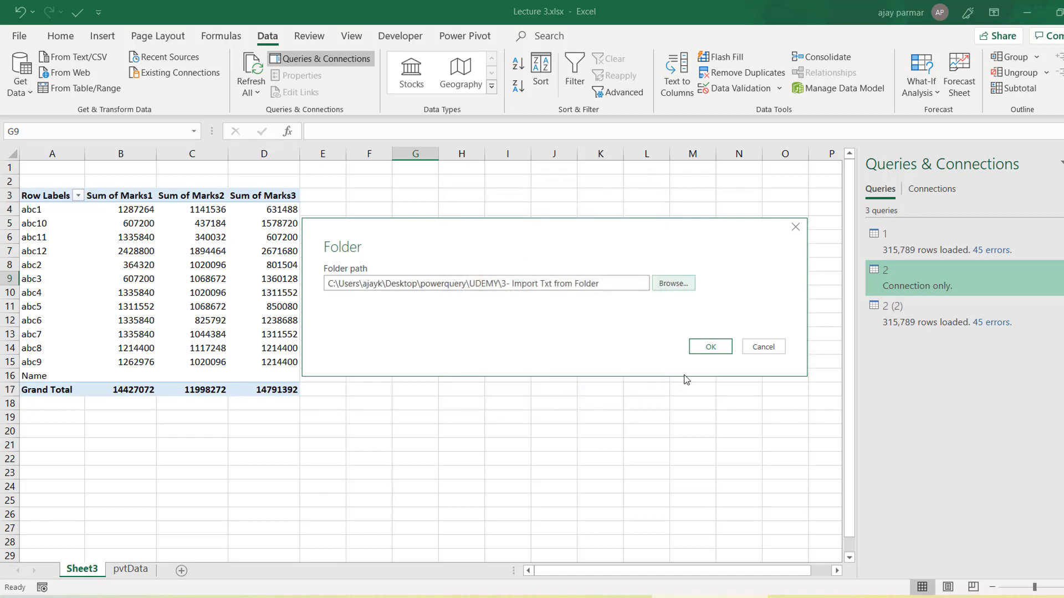
click(711, 347)
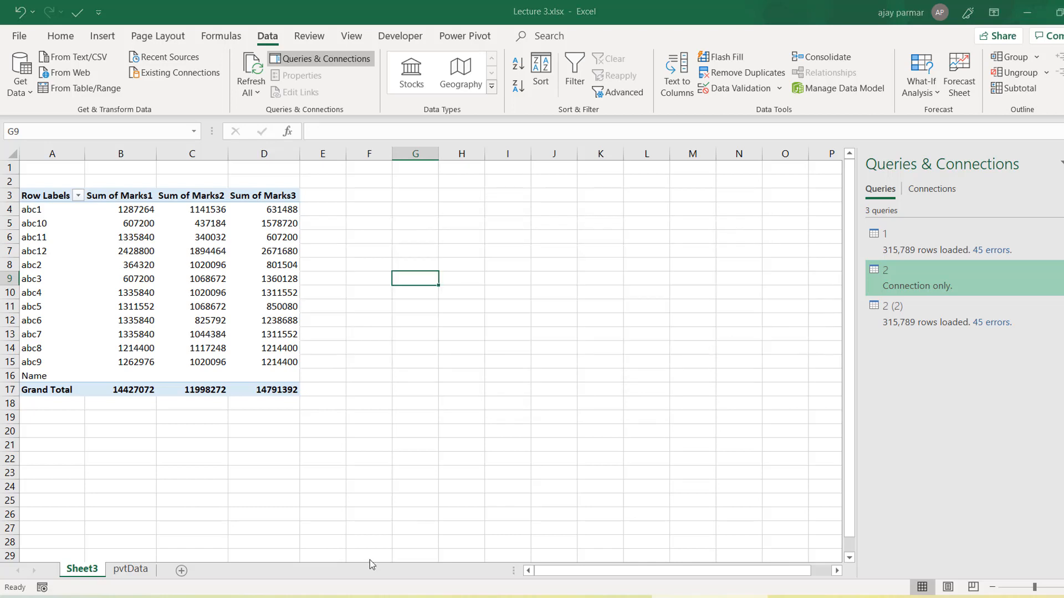
Compare the folder's contents in File Explorer with the import preview, and open the file list for transformation in Power Query Editor
click(245, 597)
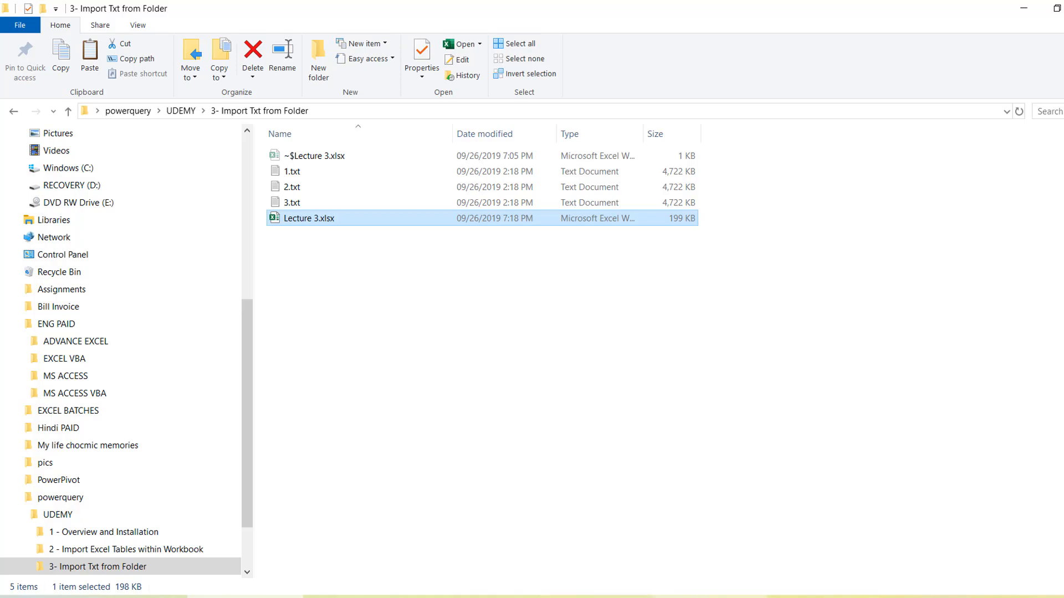
click(245, 597)
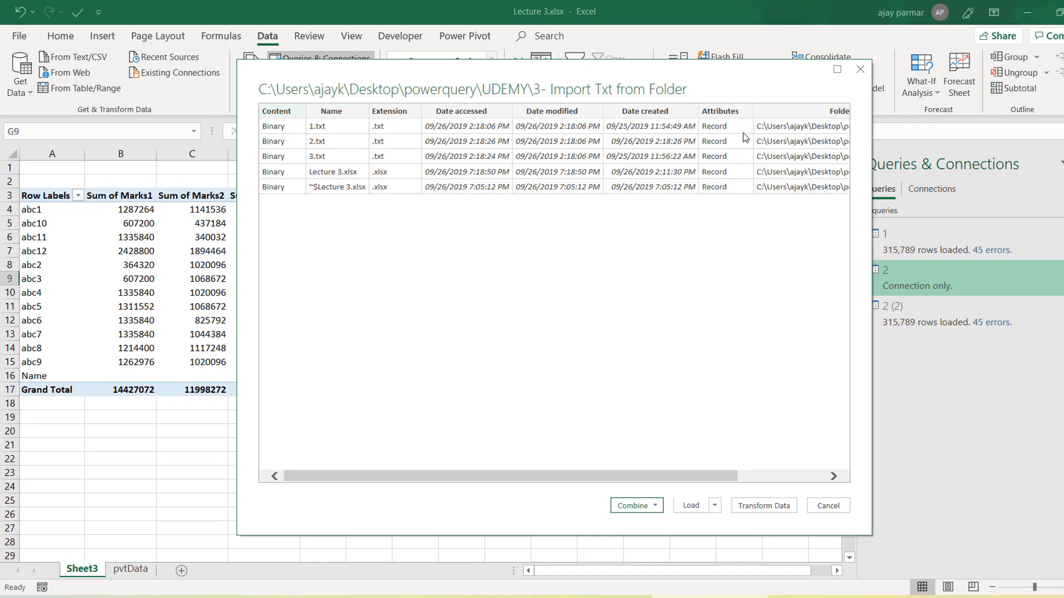
click(833, 478)
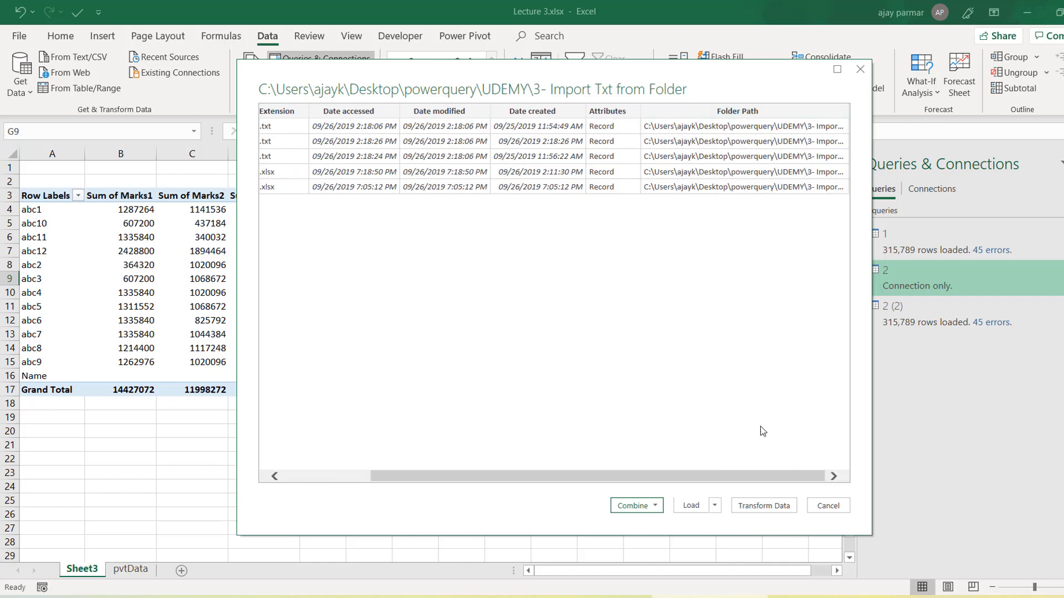
click(310, 478)
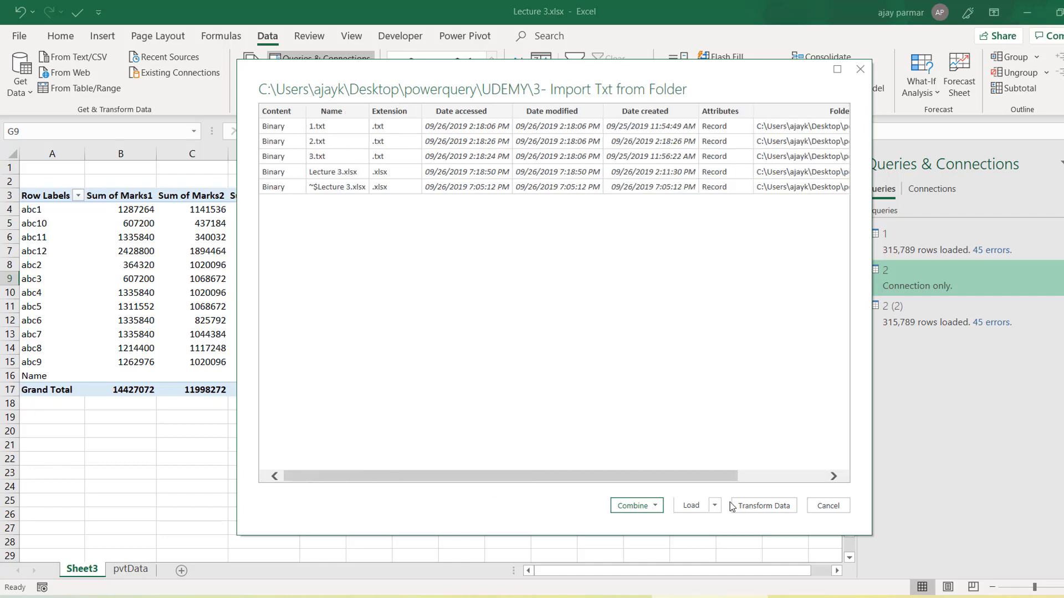
click(780, 512)
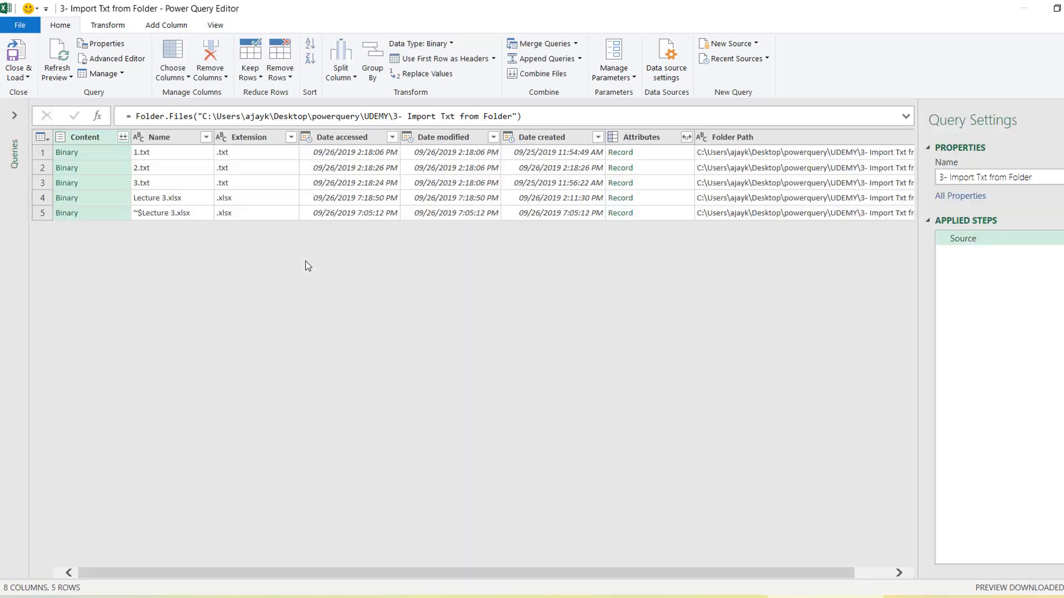
Expand the list of queries and rename the new folder query as FromFolder_ALL
click(14, 116)
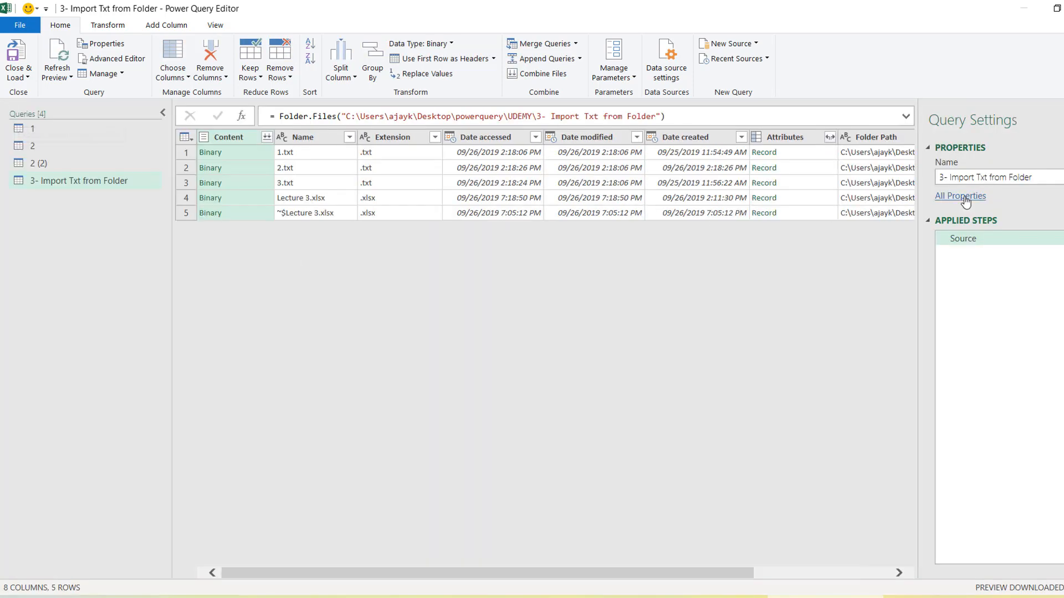
double_click(1036, 177)
key(BackSpace)
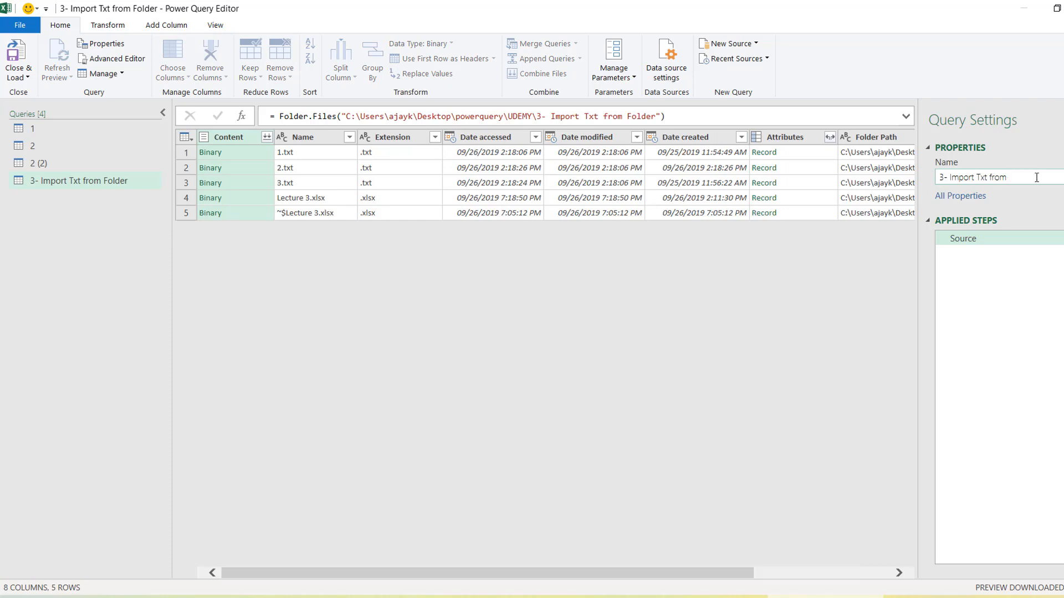
key(BackSpace)
key(BackSpace)
key(BackSpace)
key(BackSpace)
key(BackSpace)
key(BackSpace)
key(BackSpace)
key(BackSpace)
key(BackSpace)
key(BackSpace)
key(BackSpace)
key(BackSpace)
key(BackSpace)
key(BackSpace)
key(BackSpace)
key(BackSpace)
key(BackSpace)
key(BackSpace)
text(FromFolder_ALL)
key(Return)
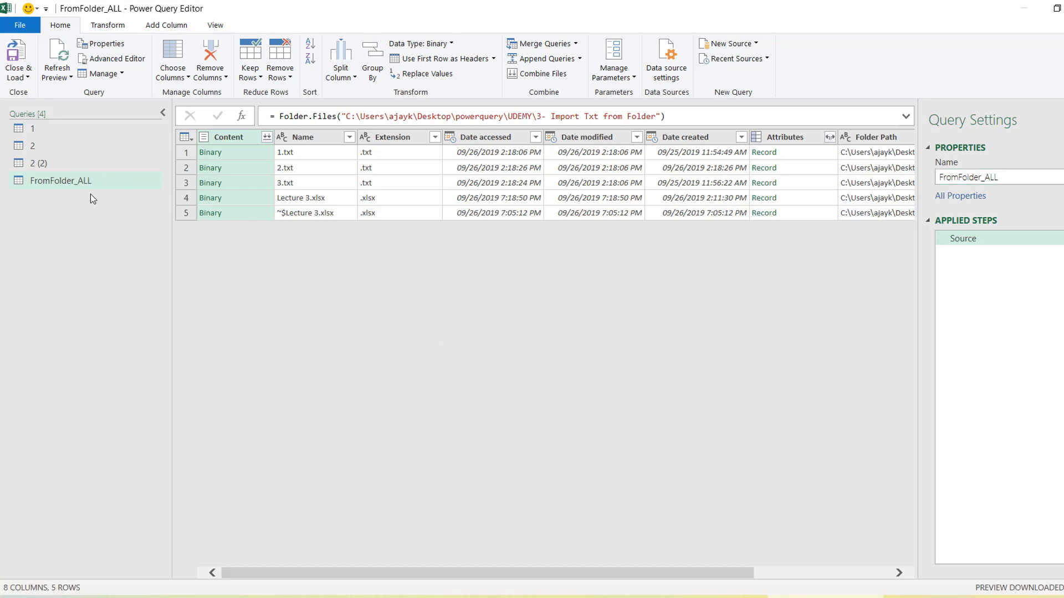
click(76, 180)
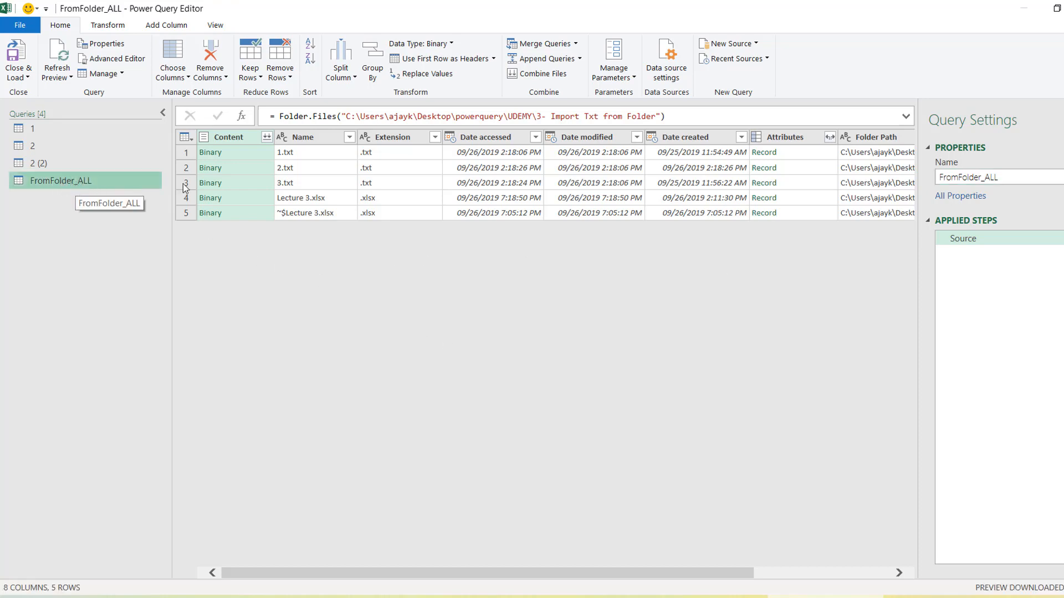
Examine the Date accessed, Date modified, Date created and Attributes columns of the FromFolder_ALL query
click(505, 138)
click(577, 140)
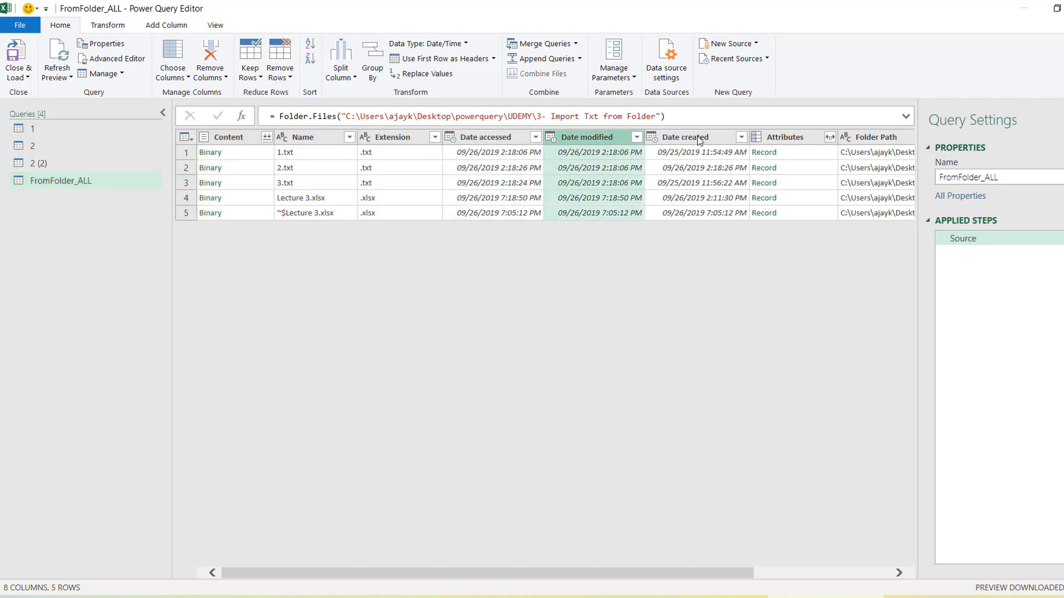
click(700, 141)
click(788, 139)
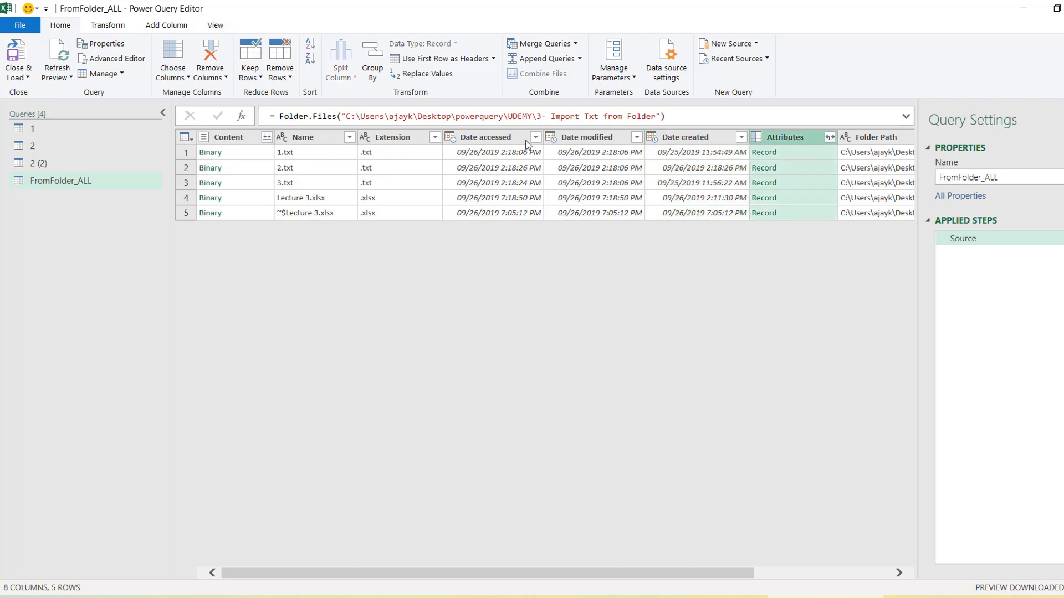
click(500, 145)
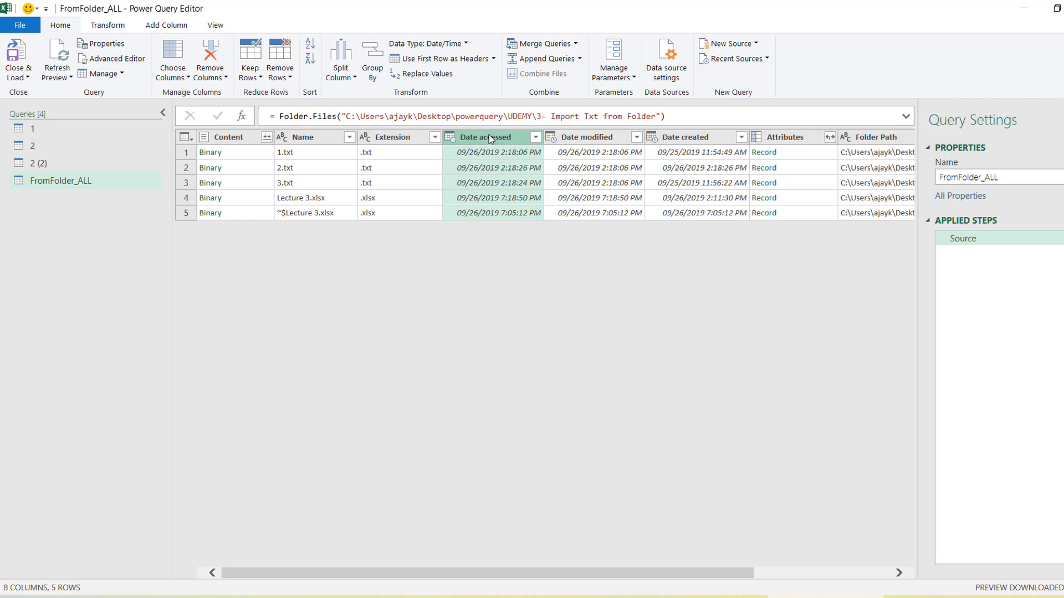
right_click(491, 138)
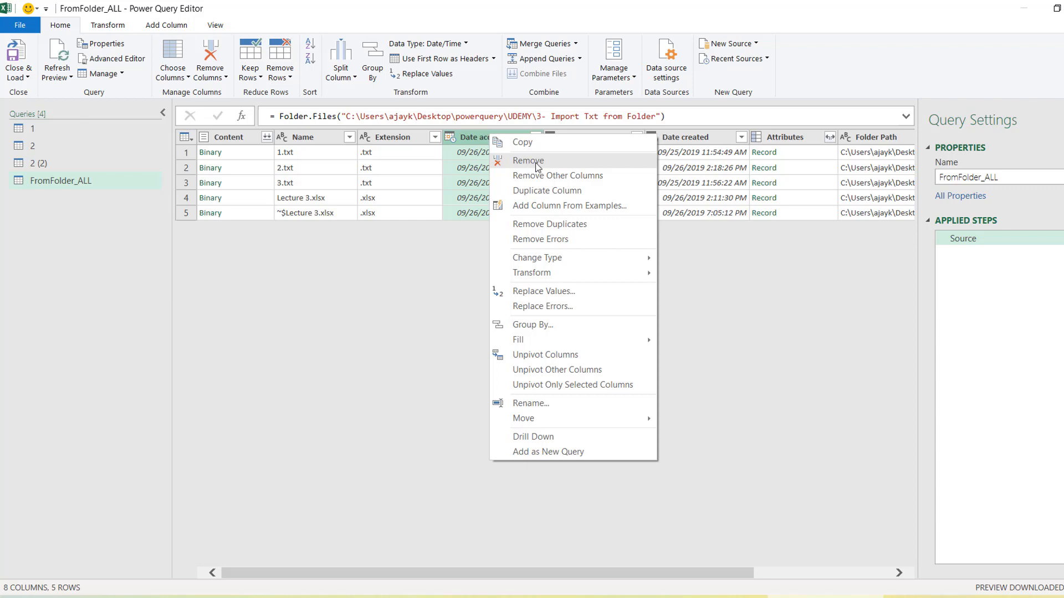
click(475, 141)
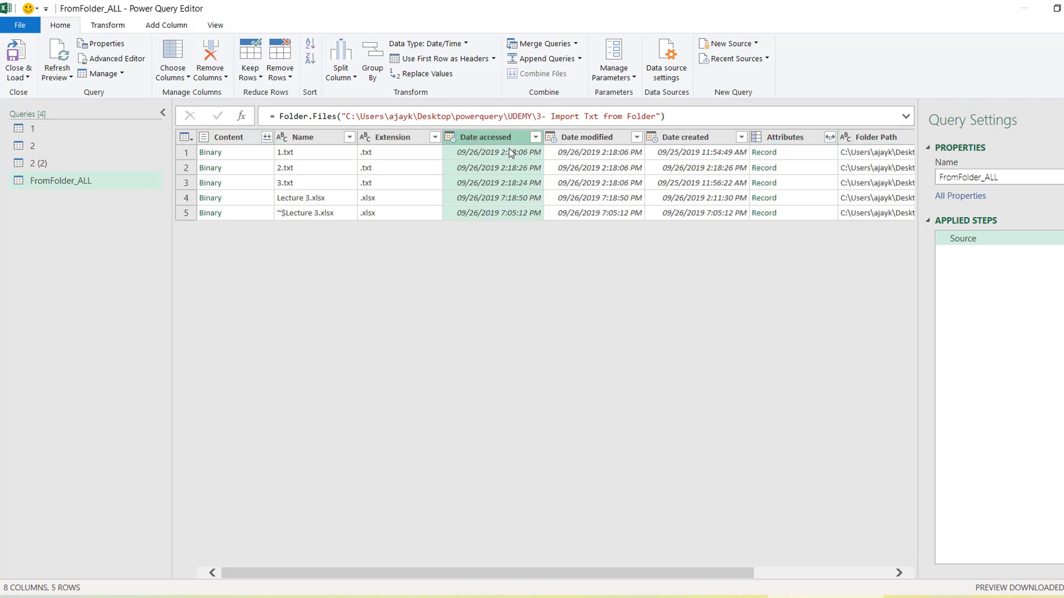
shift+click(874, 139)
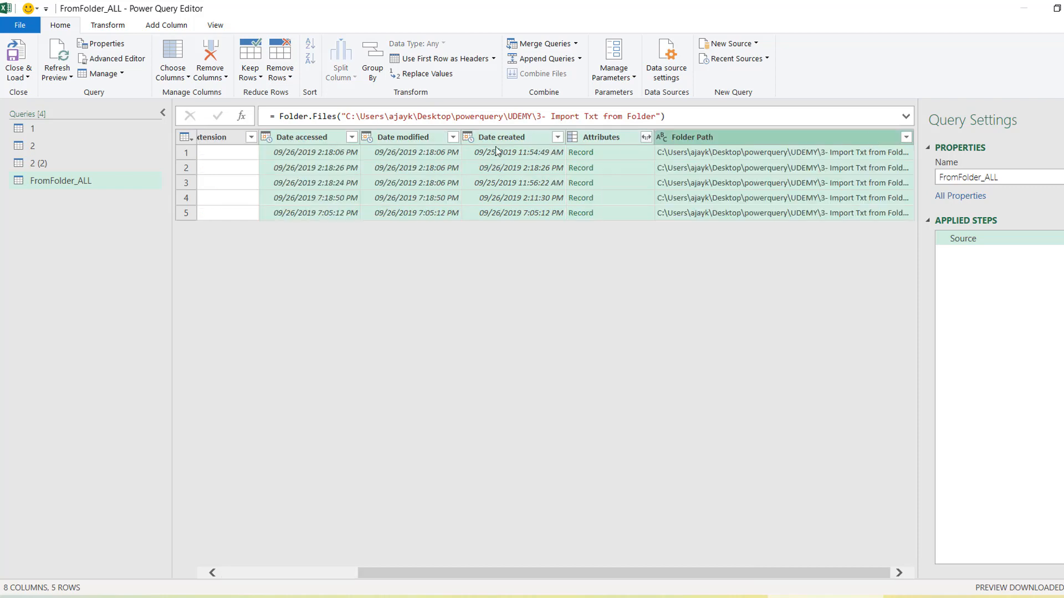
right_click(518, 135)
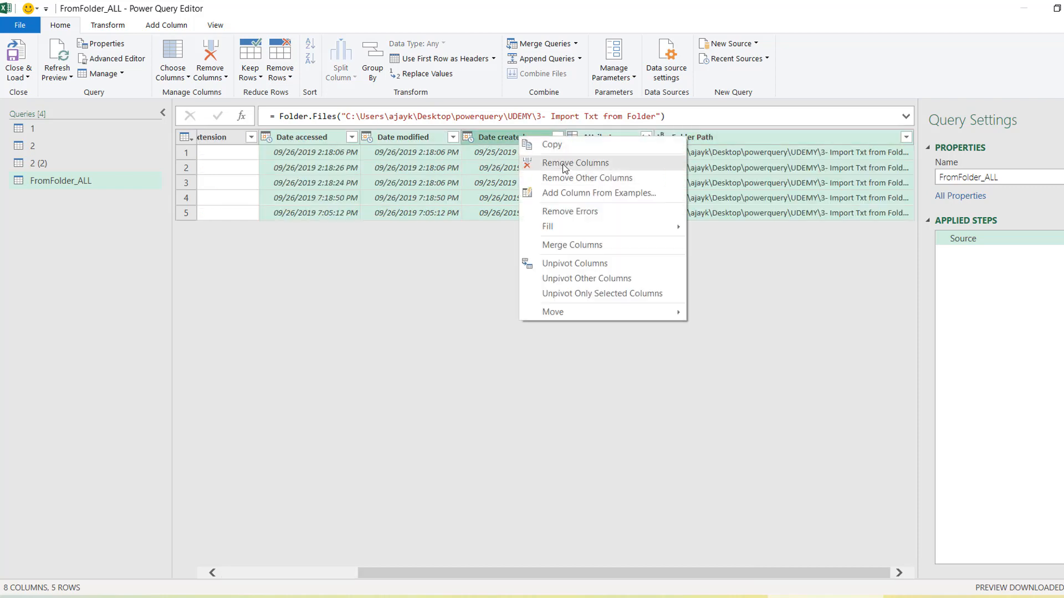
click(410, 139)
click(410, 140)
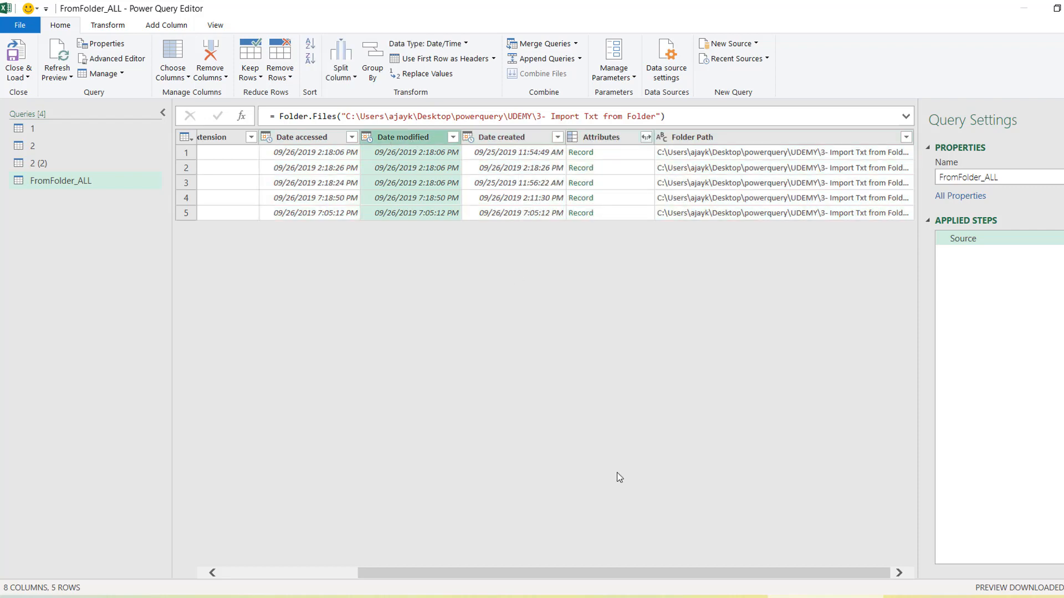
drag(368, 574, 217, 582)
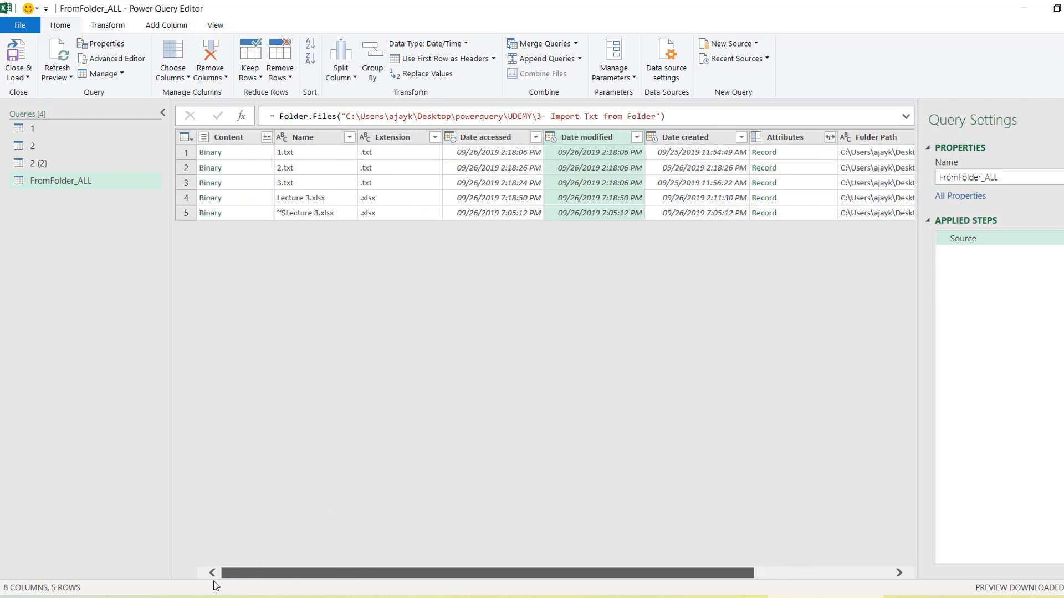
Hide the query settings and preview the binary content of 1.txt in the Content column
click(219, 140)
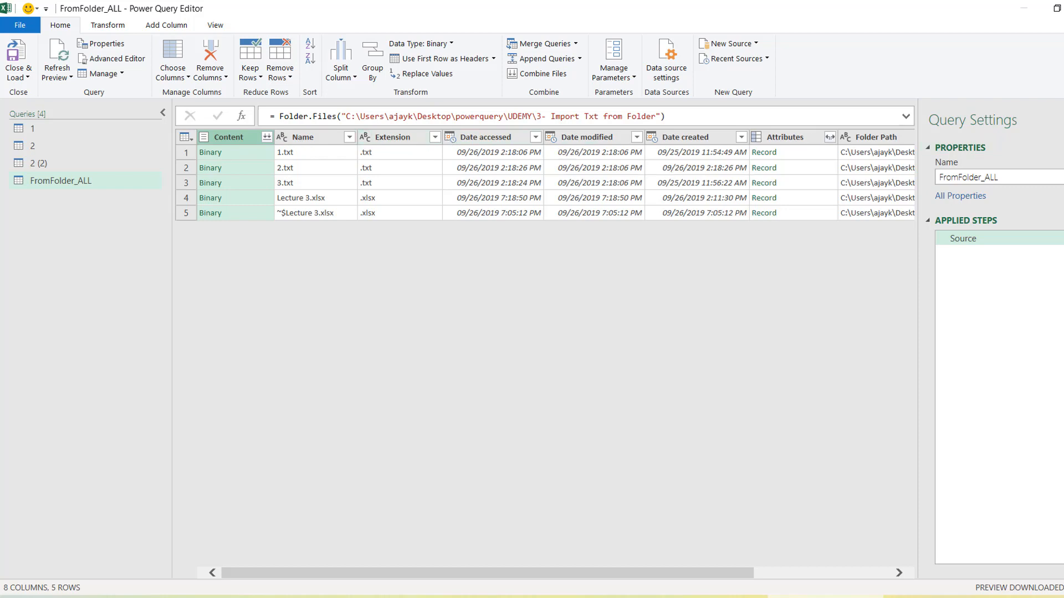
click(1063, 120)
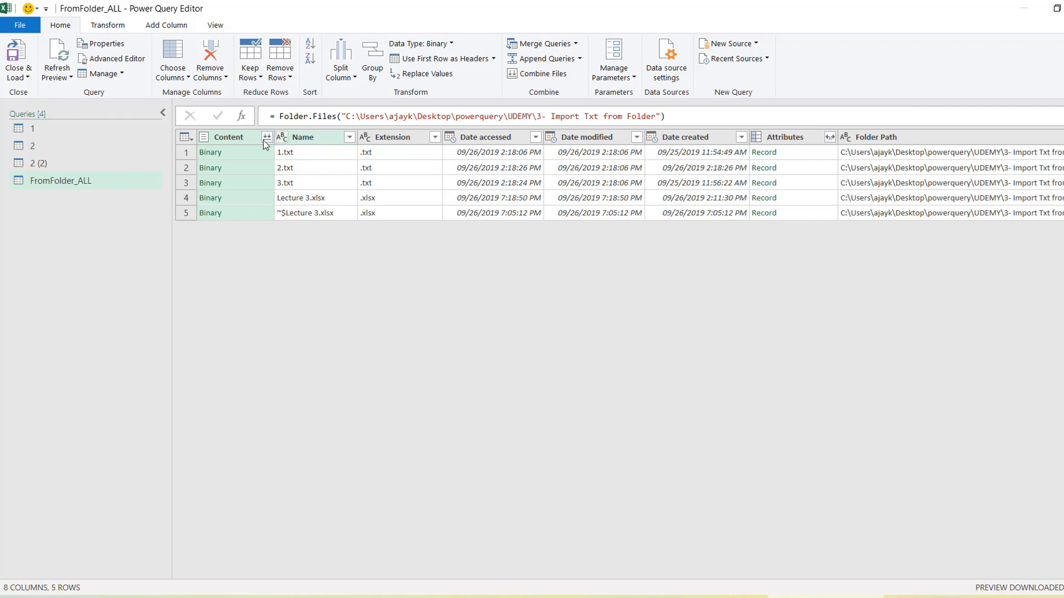
click(226, 153)
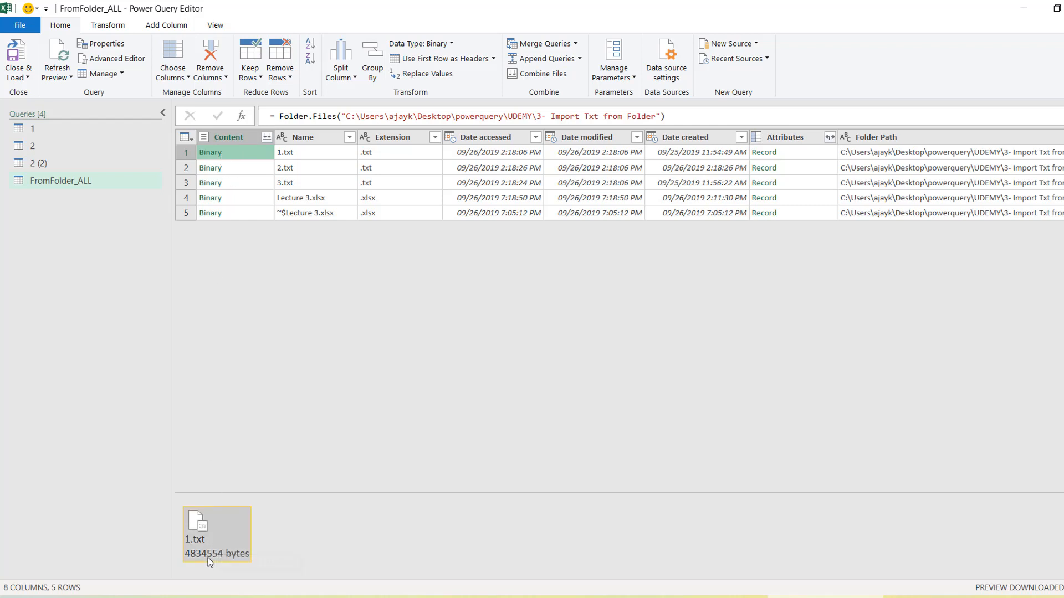
Preview the binary content of 2.txt and 3.txt in the Content column
click(248, 171)
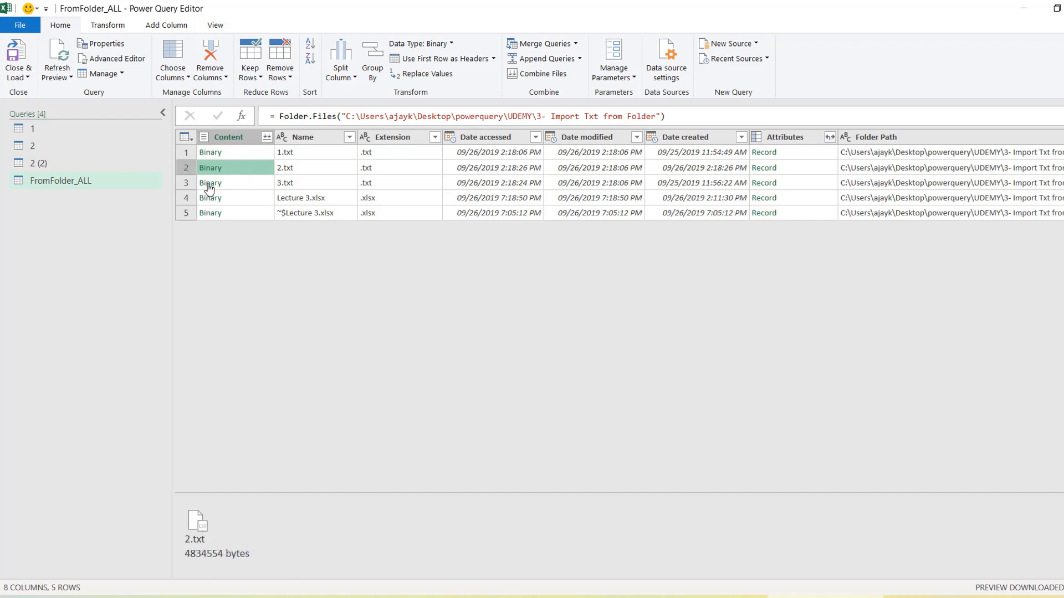
click(263, 188)
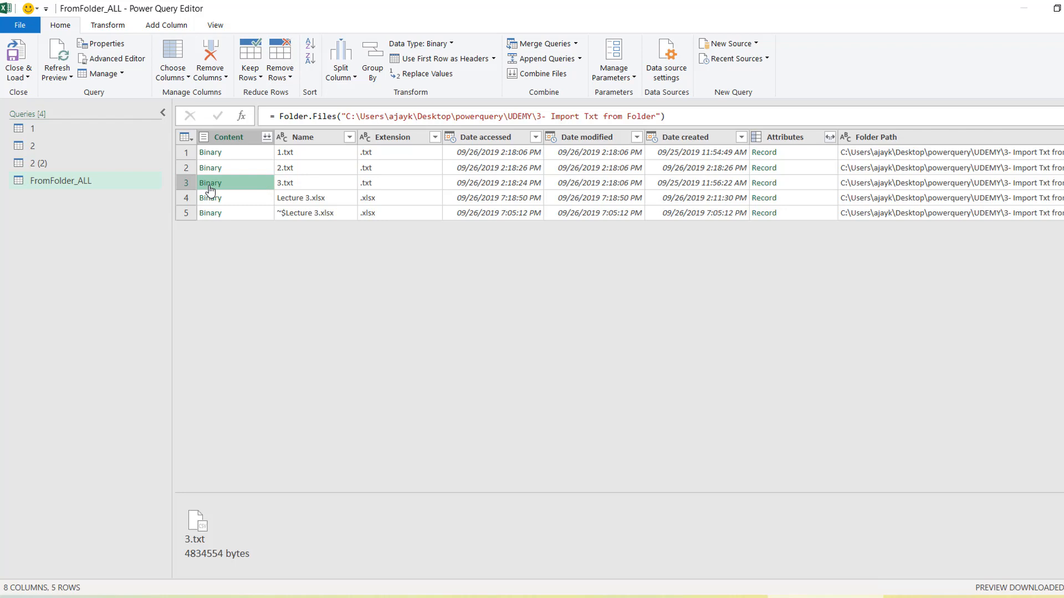
Remove all columns except Content from the unfiltered FromFolder_ALL file list
click(244, 140)
right_click(244, 142)
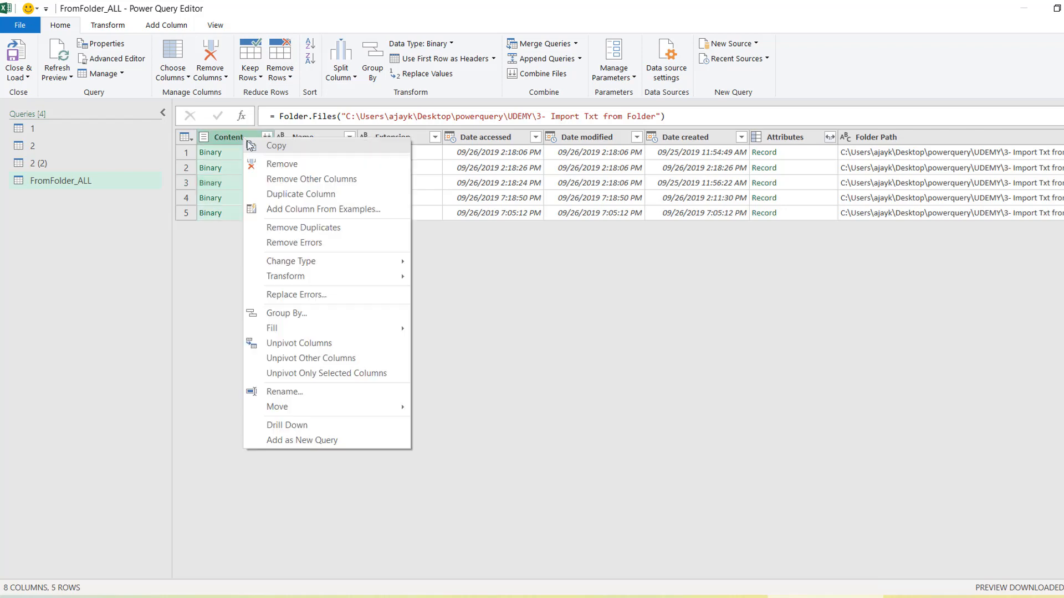
click(308, 180)
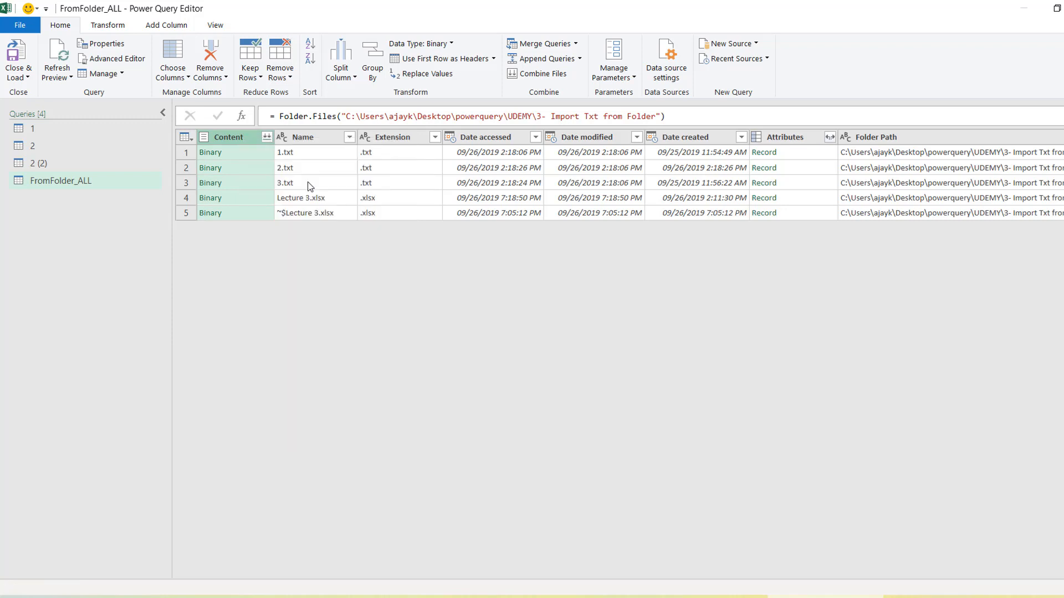
Preview the Binary entries of the remaining Content column, from row 5 up to row 2 and row 5 again, to identify their files
click(266, 214)
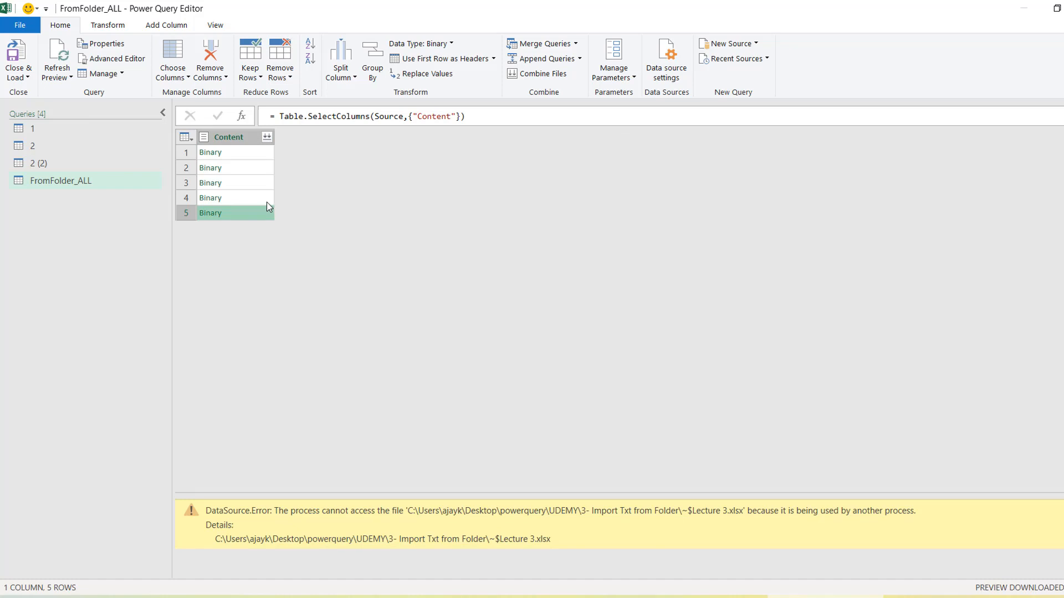
click(267, 202)
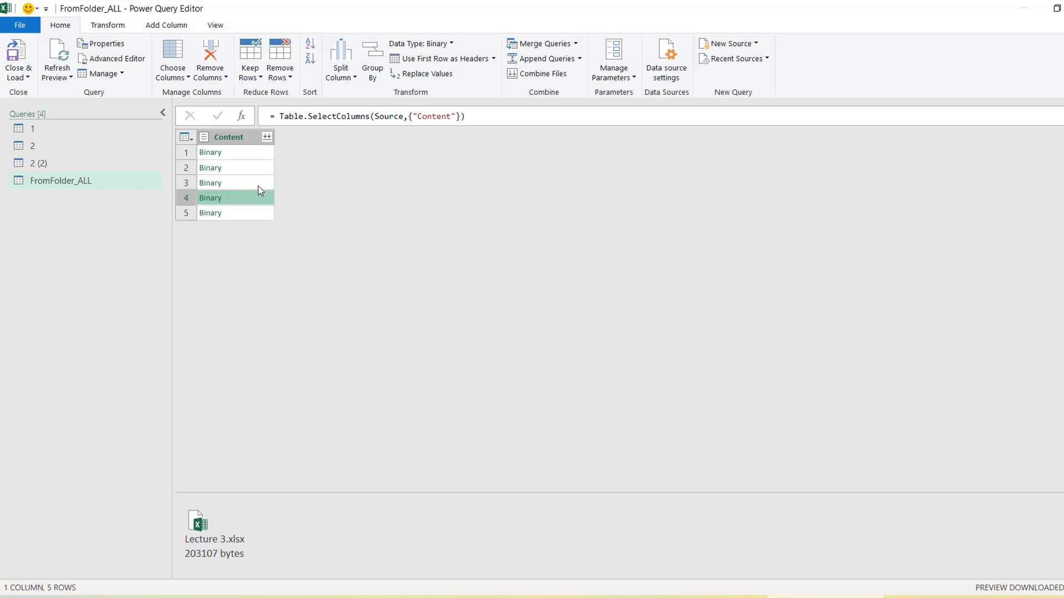
click(260, 185)
click(259, 172)
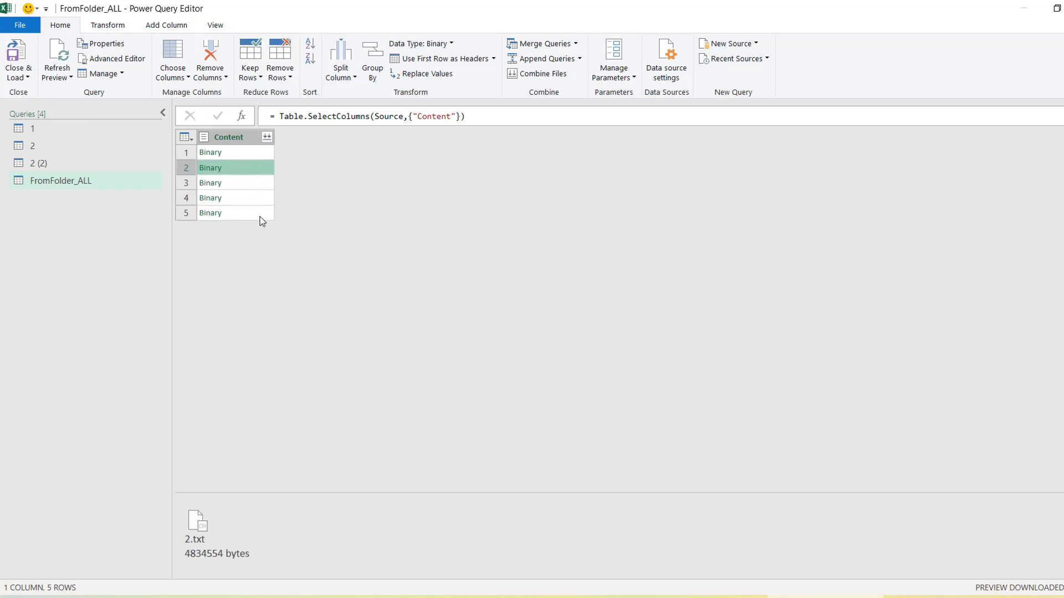
click(262, 219)
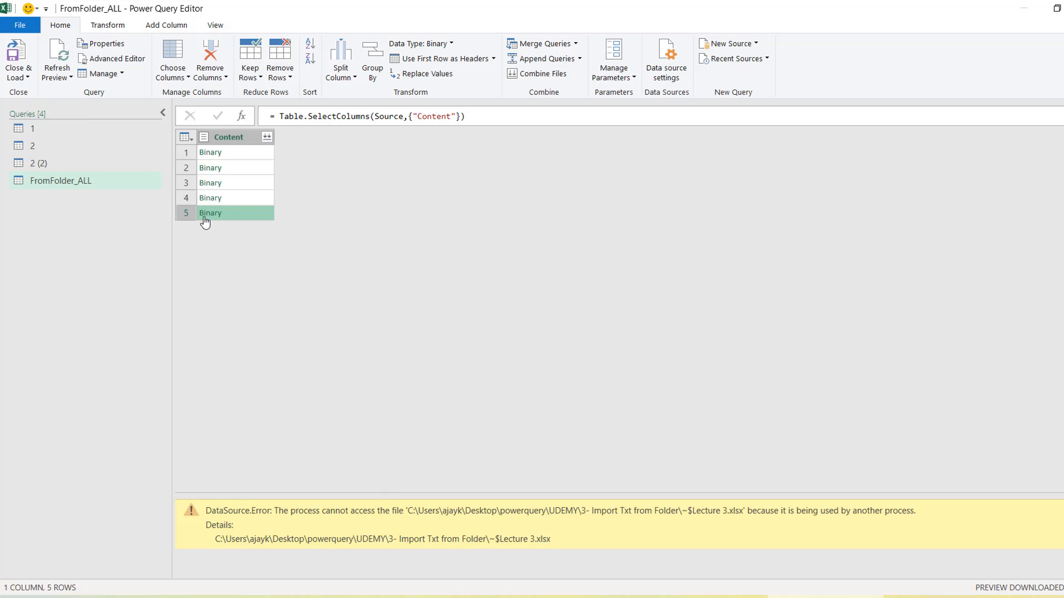
Show the query settings and delete the Removed Other Columns step from the applied steps
click(215, 28)
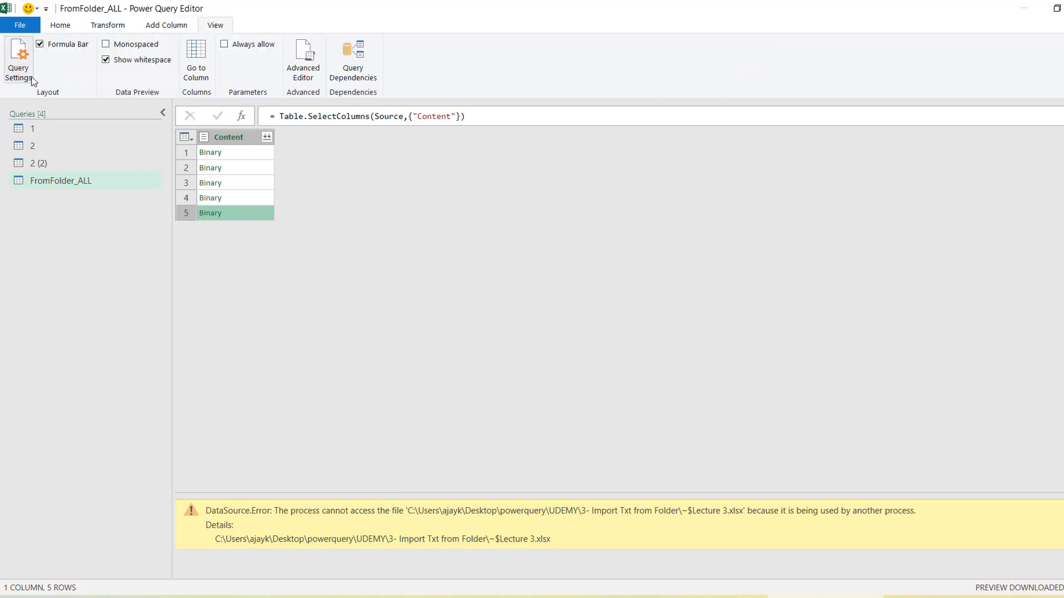
click(31, 78)
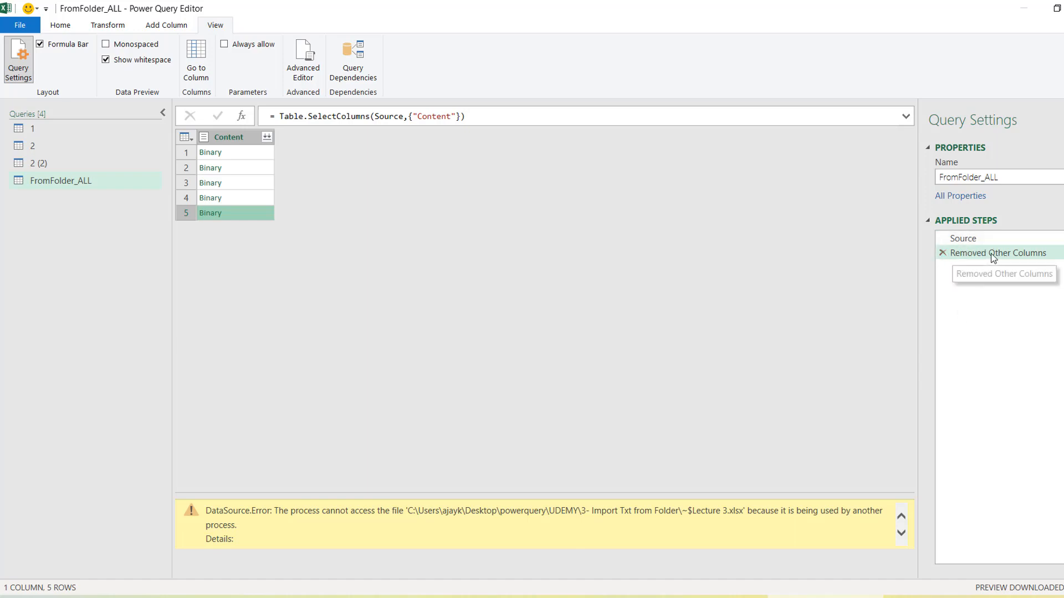
click(942, 259)
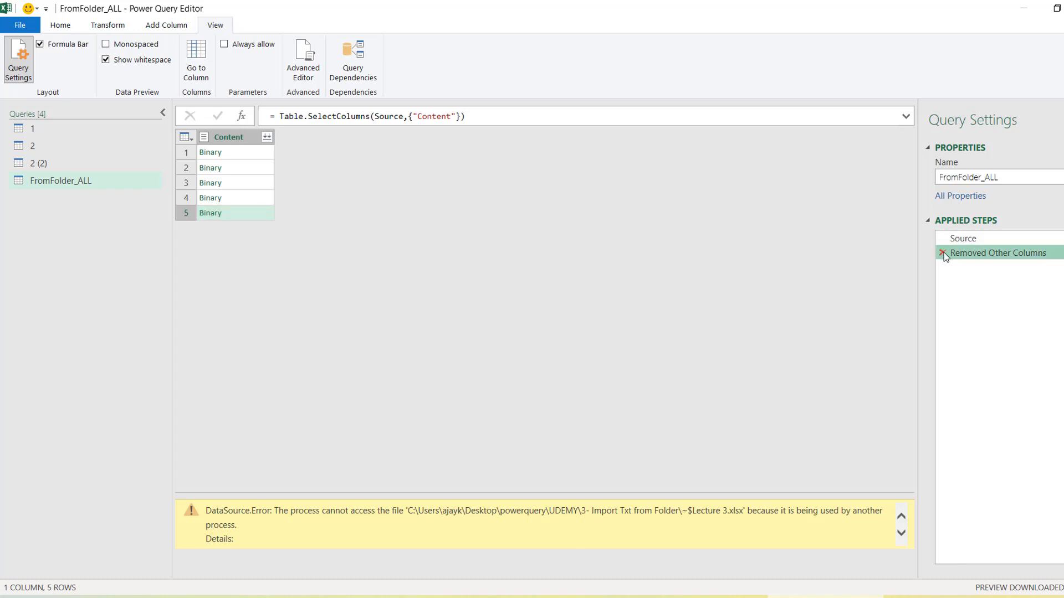
click(943, 252)
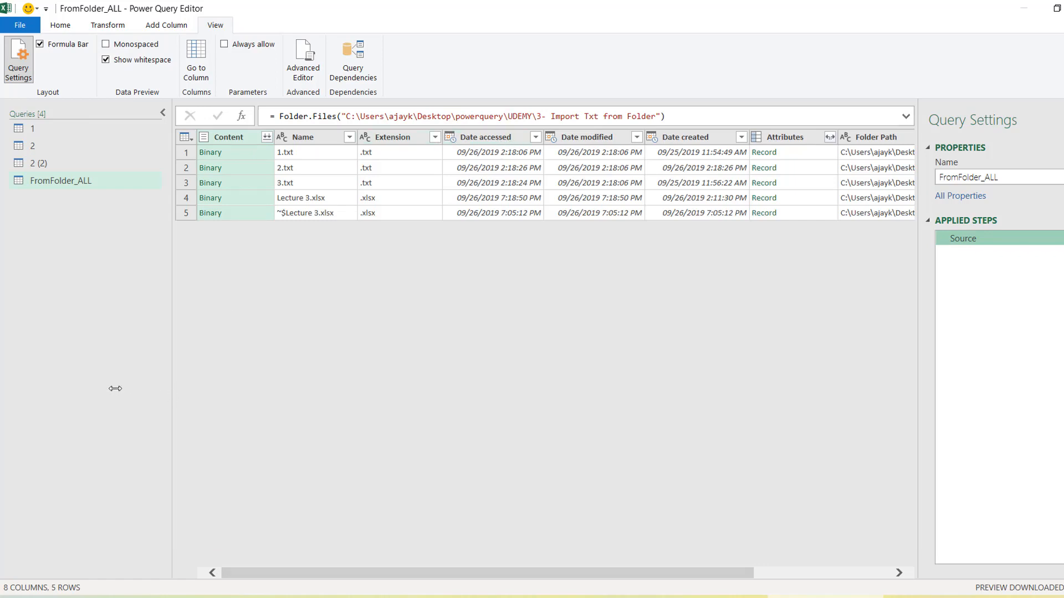
Narrow the list of queries and filter the Extension column to keep only .txt files
drag(172, 388, 115, 389)
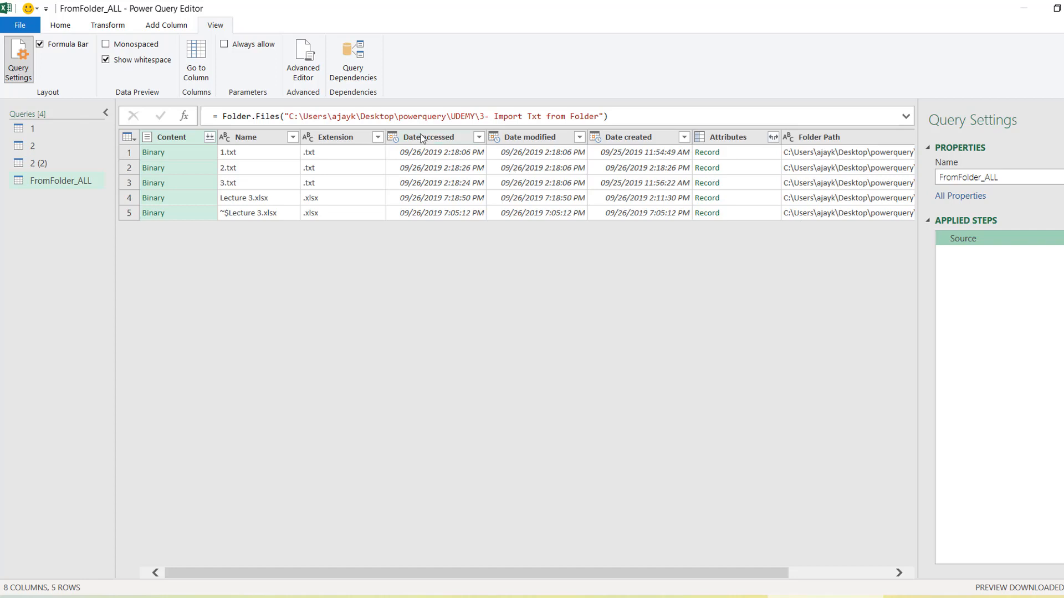
click(378, 137)
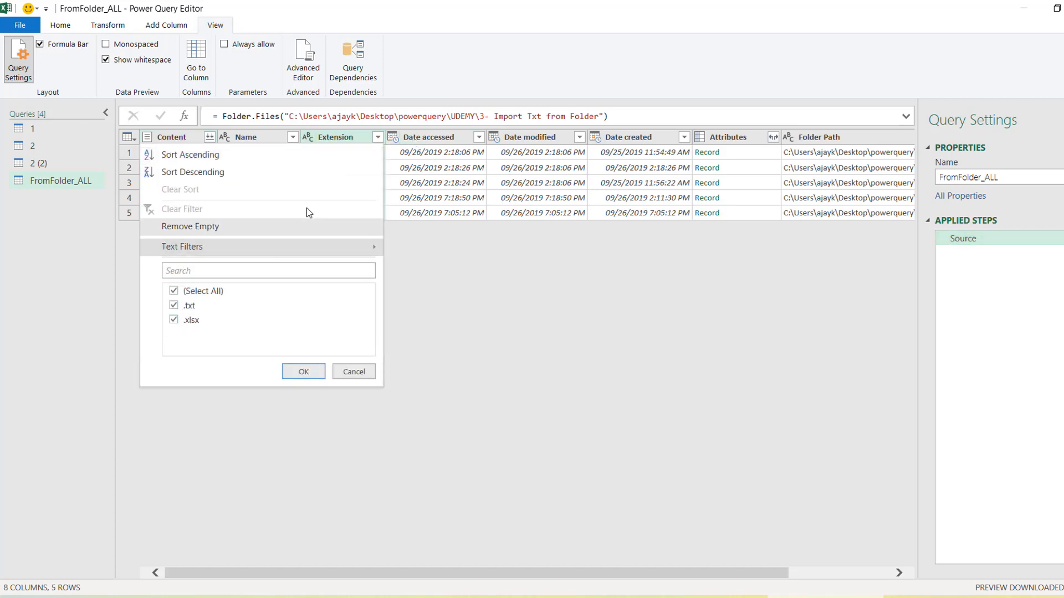
click(174, 323)
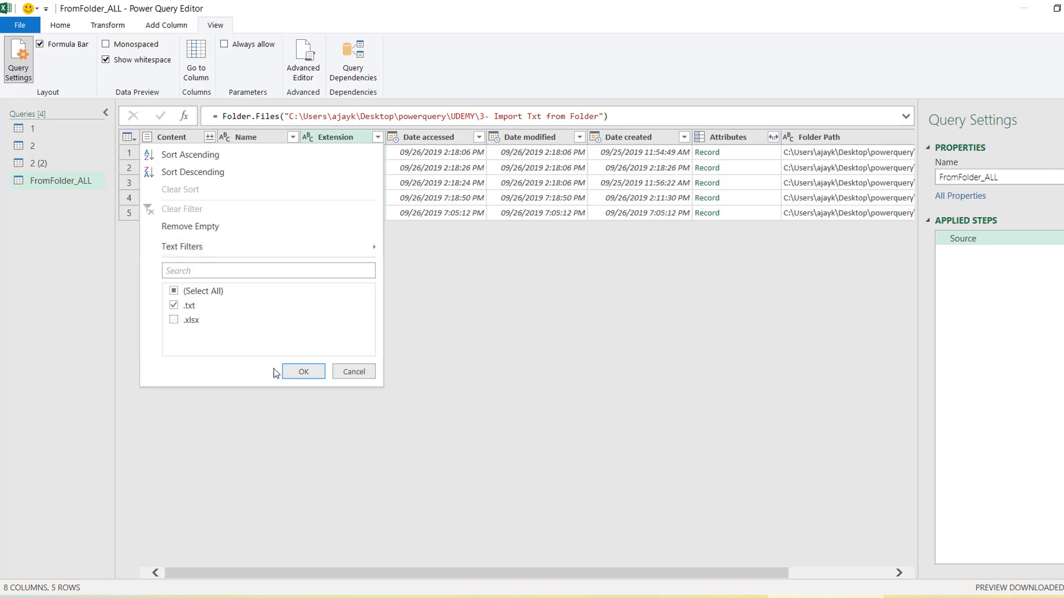
click(314, 376)
key(alt)
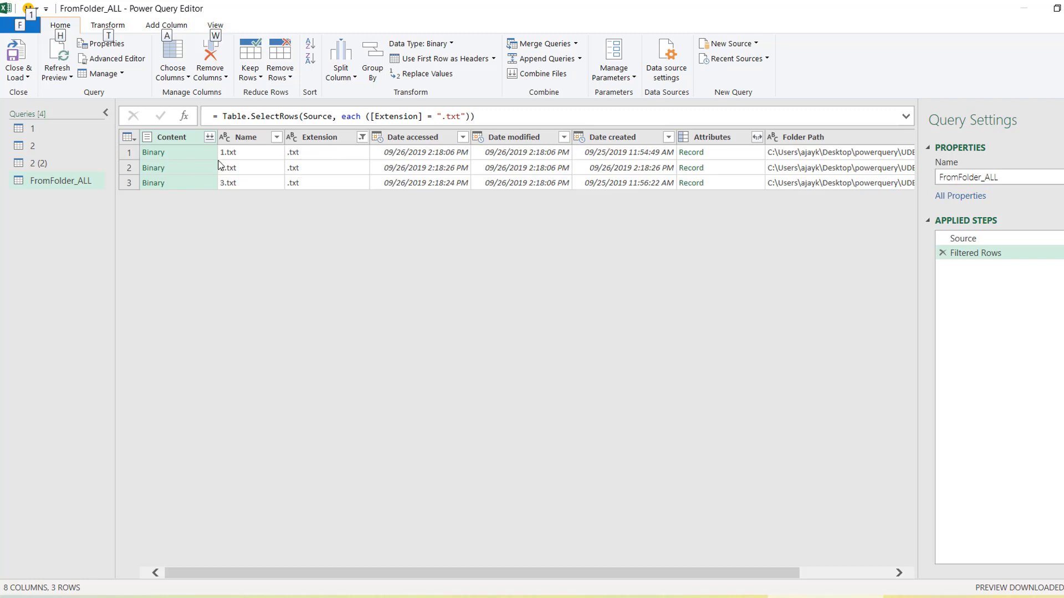
Remove all columns except Content from the filtered file list
click(185, 139)
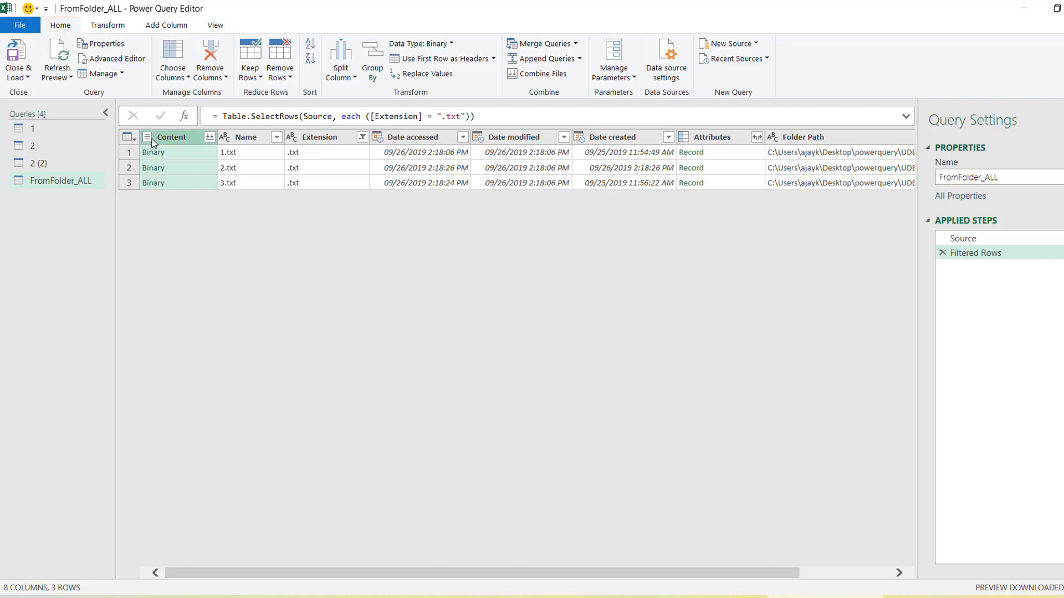
right_click(179, 139)
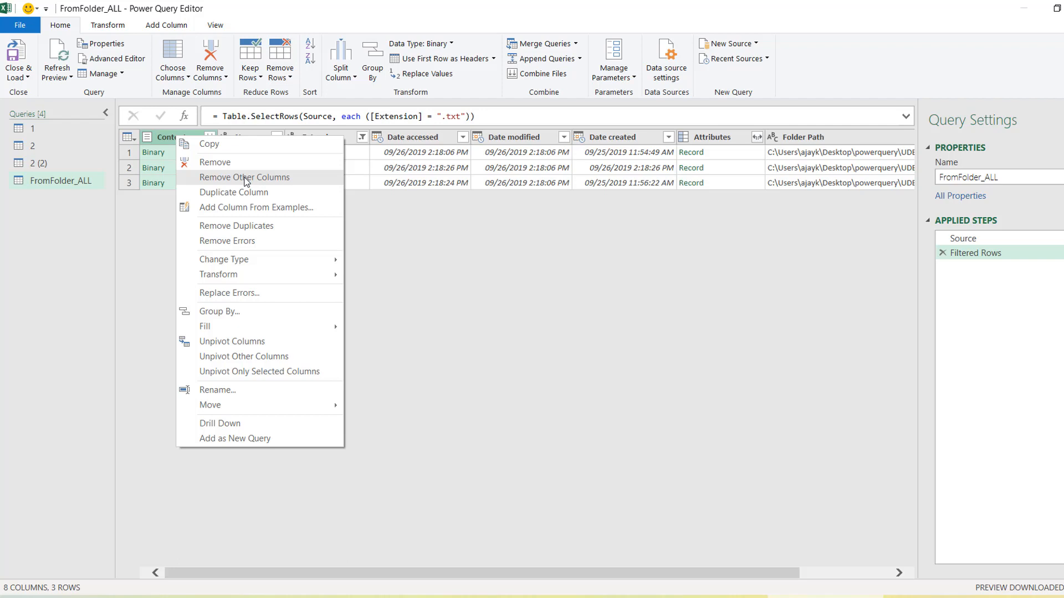
click(245, 178)
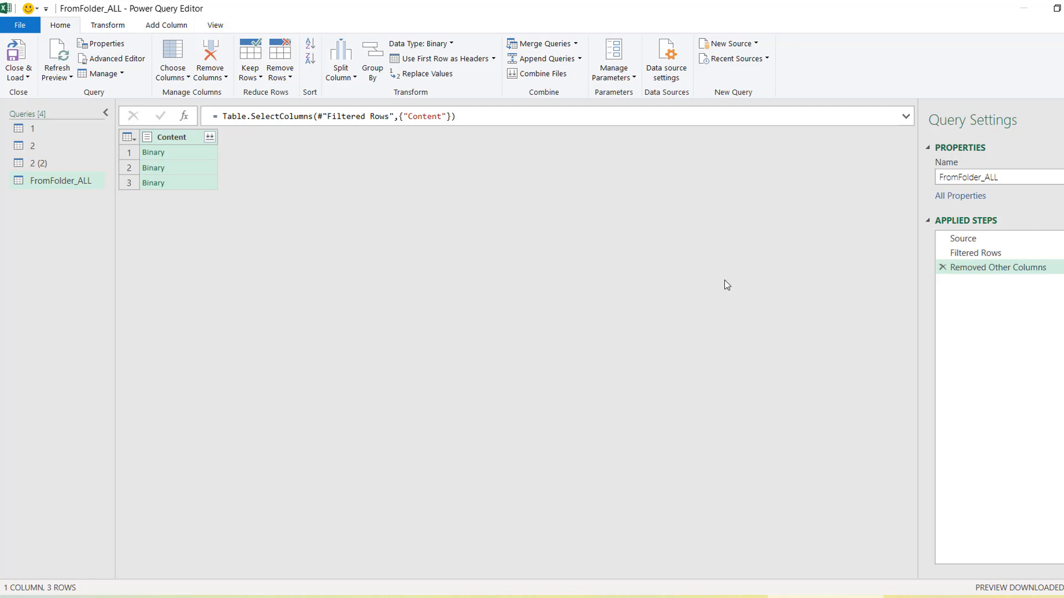
Review the Source, Filtered Rows and Removed Other Columns steps, including the Extension column's filter settings
click(963, 238)
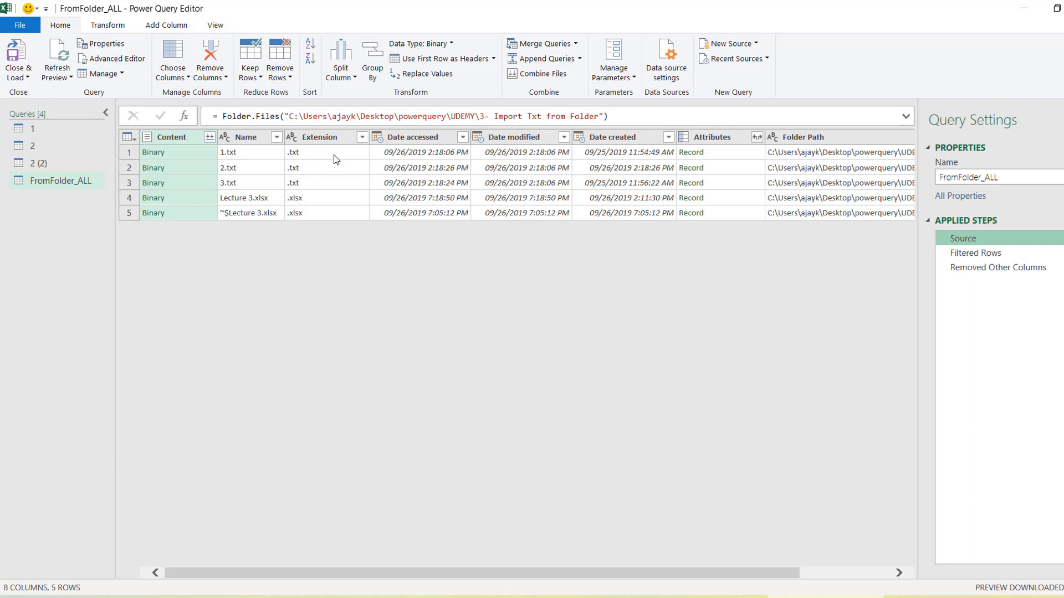
click(988, 255)
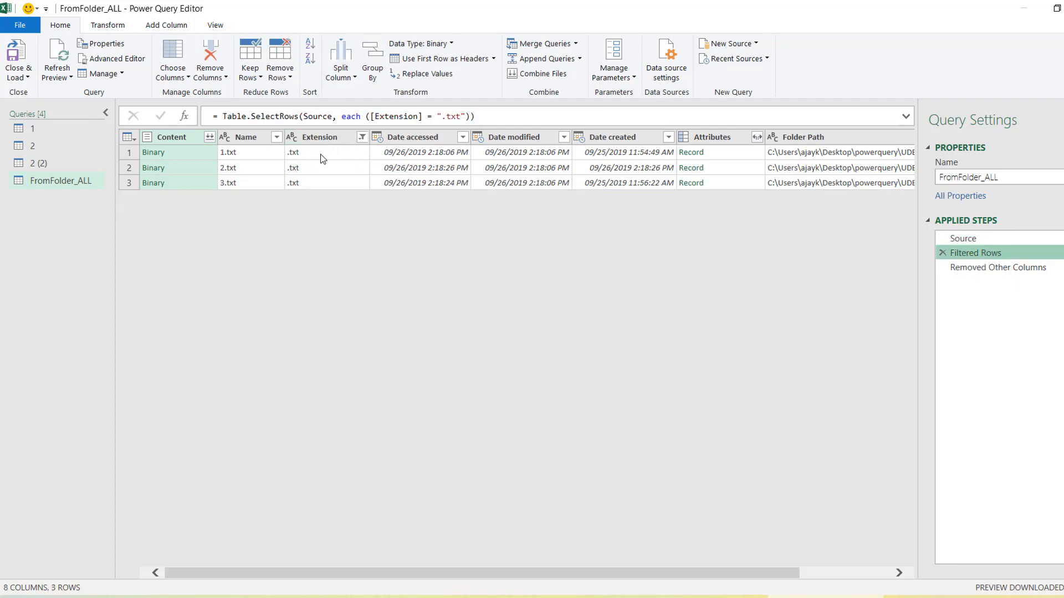
click(362, 137)
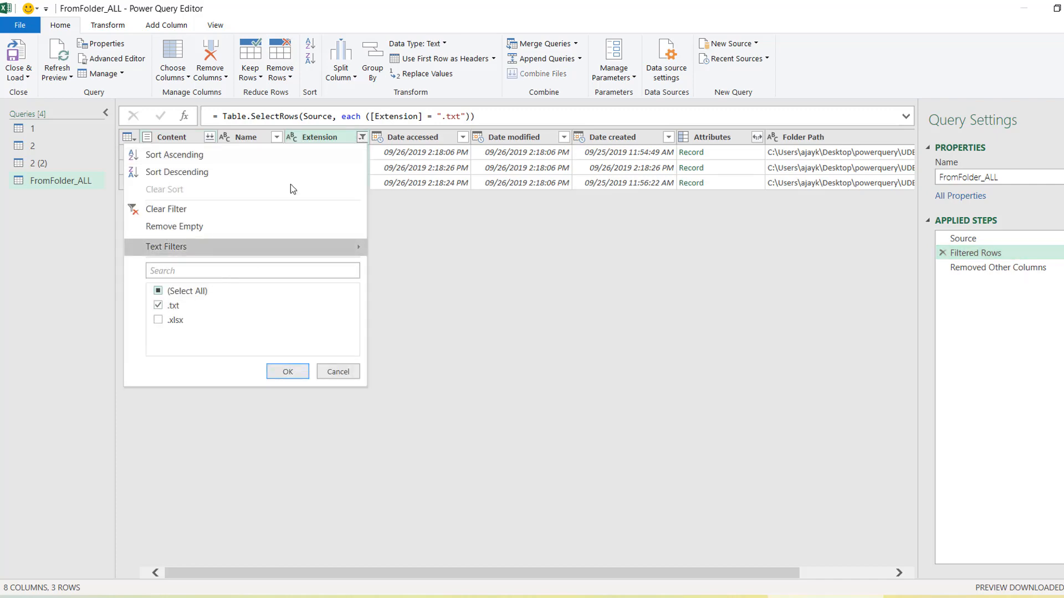
click(347, 371)
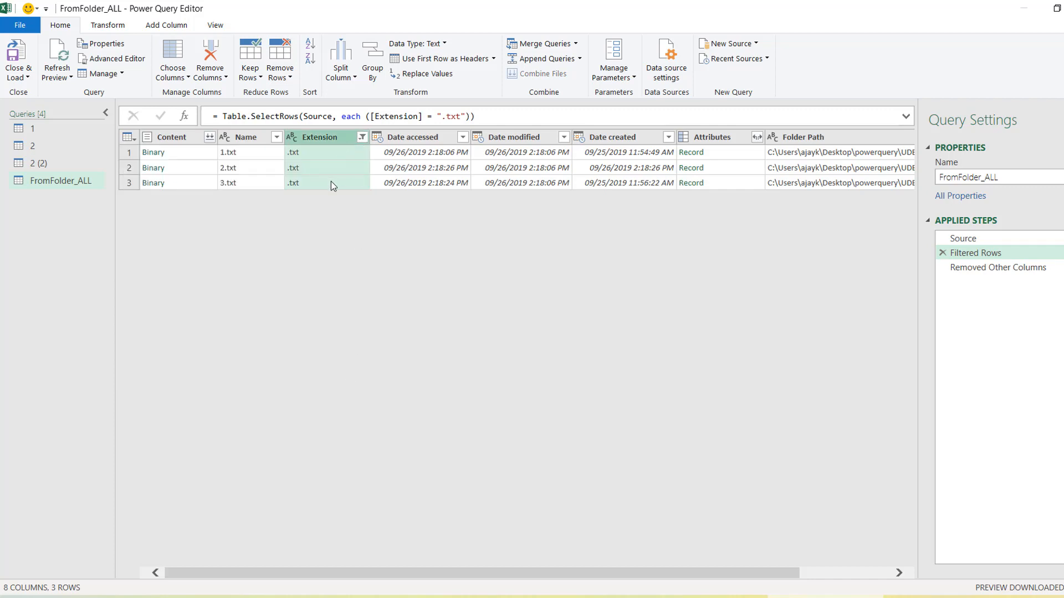
click(985, 267)
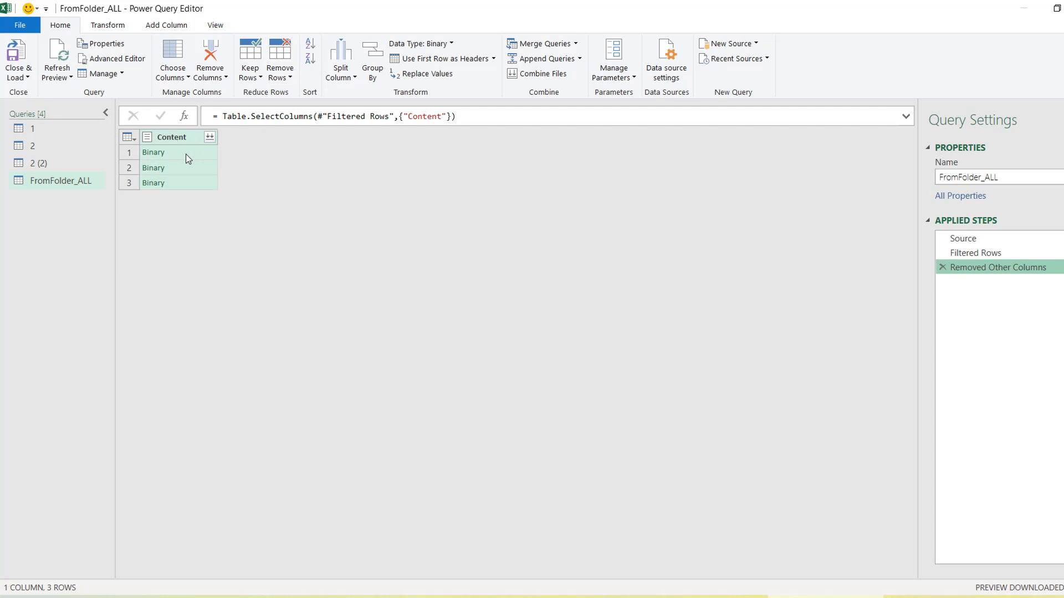
Preview each of the three remaining Binary entries in the Content column to identify its text file
click(209, 157)
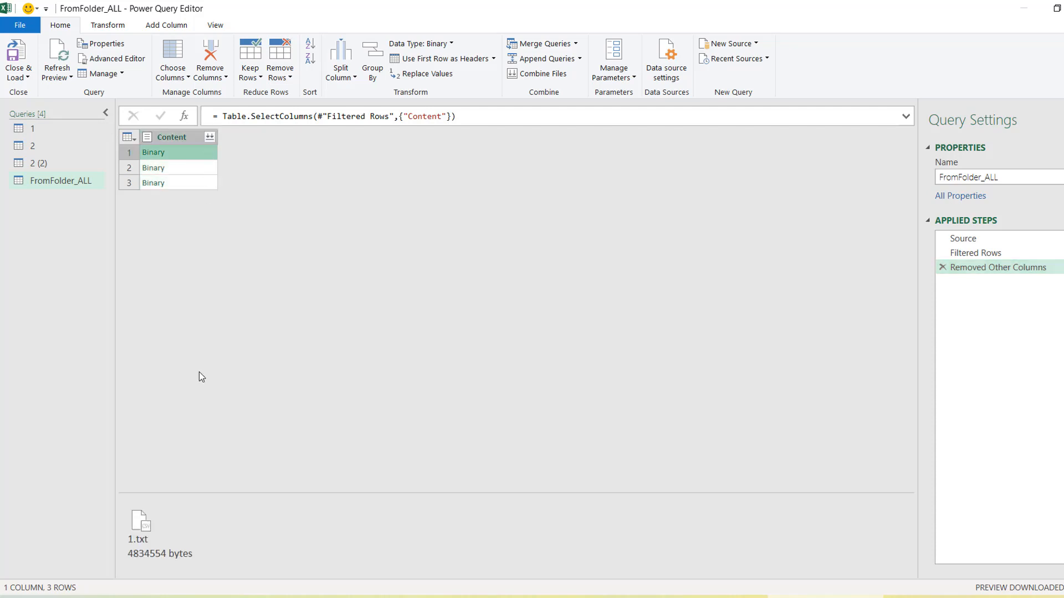
click(209, 169)
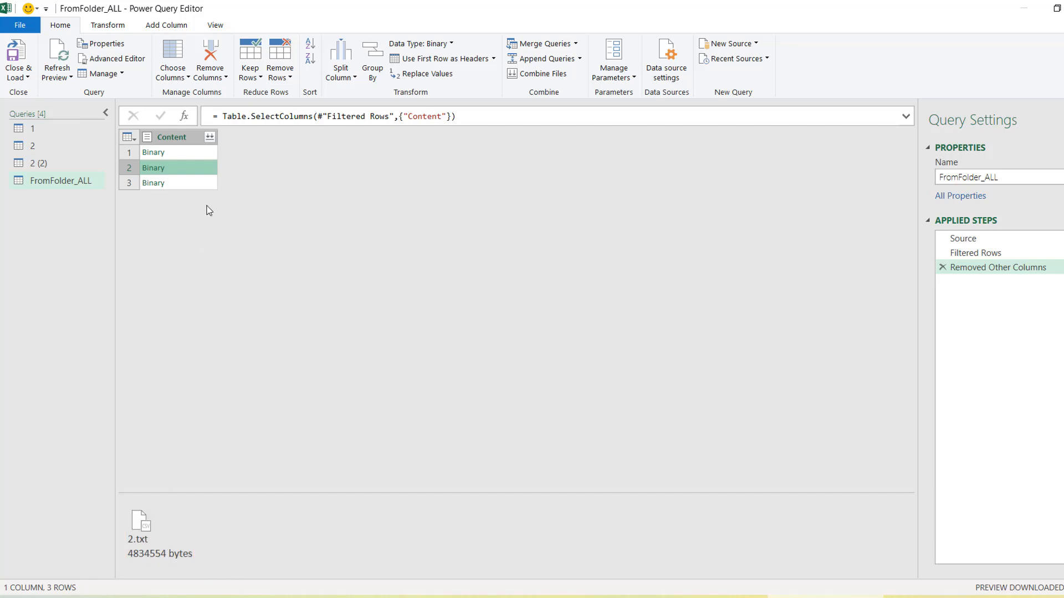
click(211, 185)
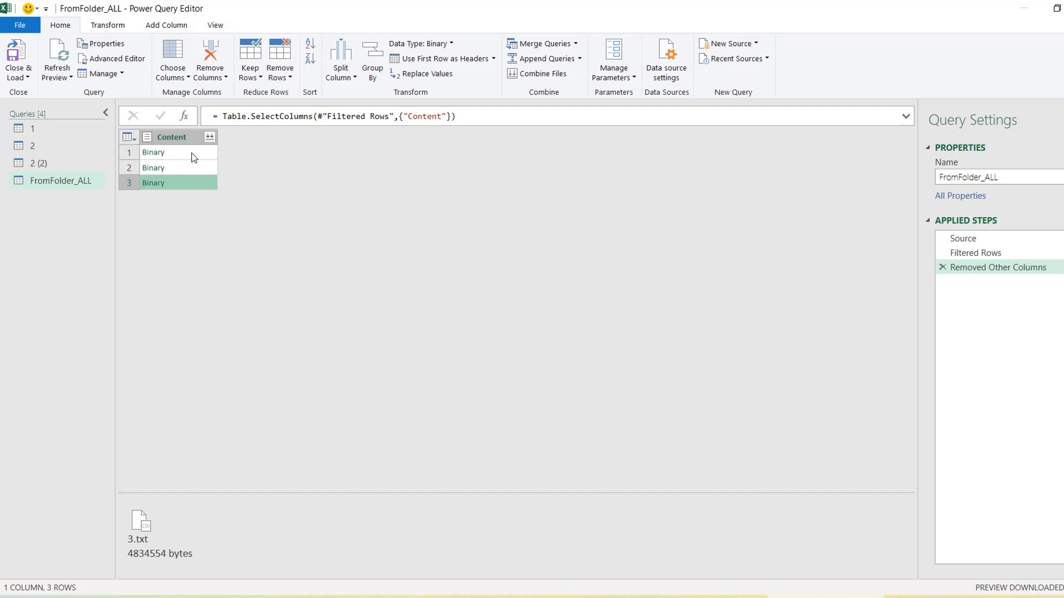
click(215, 153)
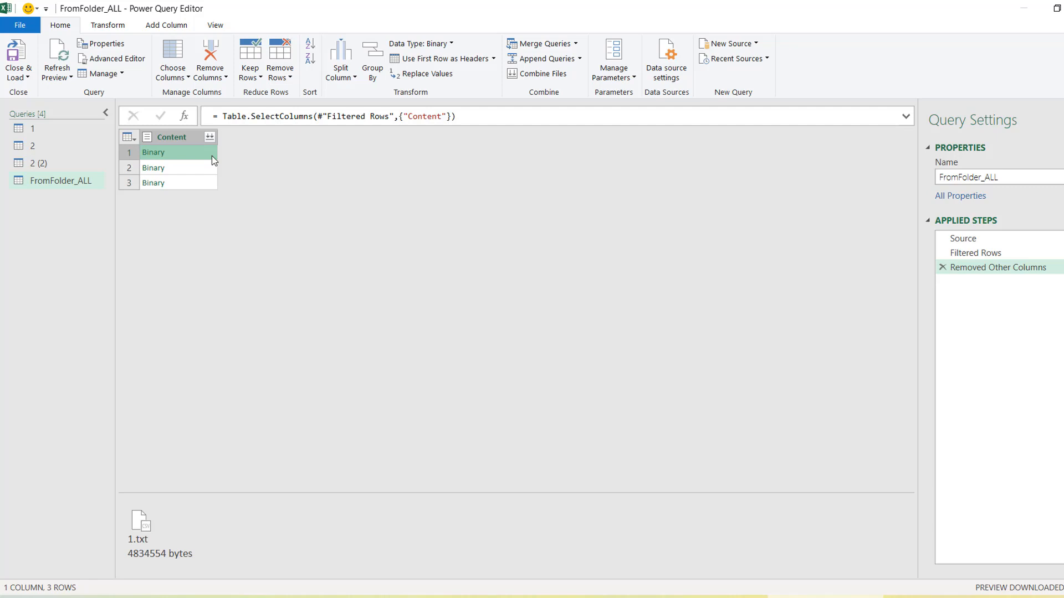
Drill into the first Binary entry, and delete the Changed Type, Promoted Headers, Imported CSV and Content steps
click(151, 158)
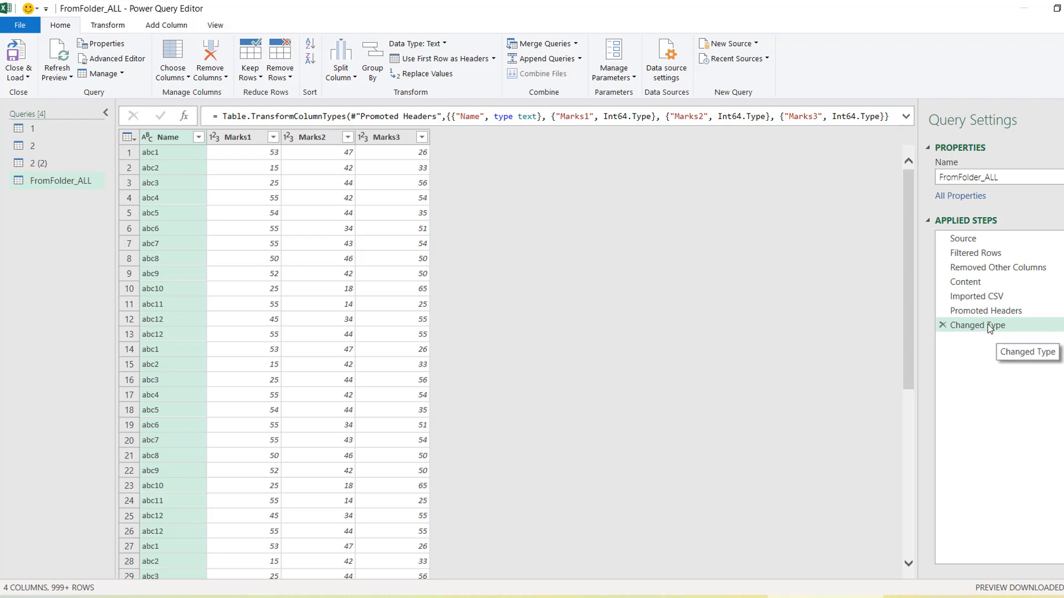
click(942, 326)
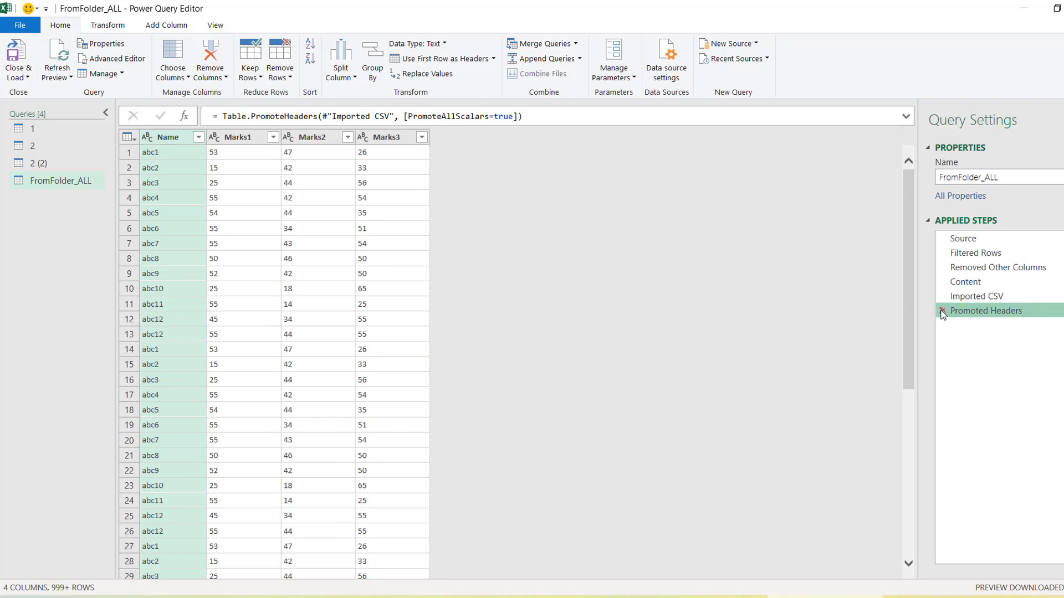
click(942, 312)
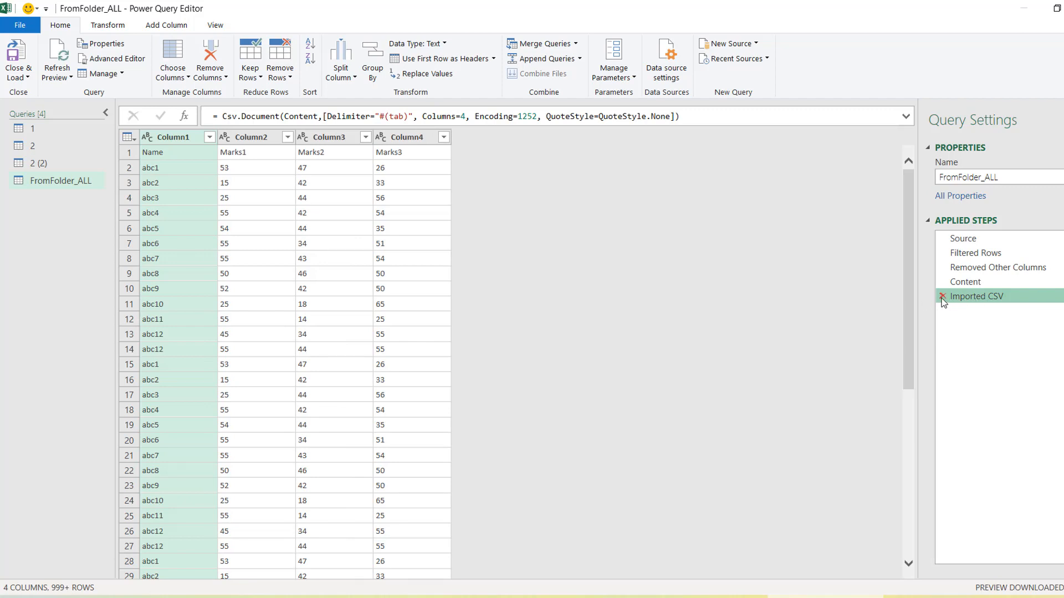
click(942, 297)
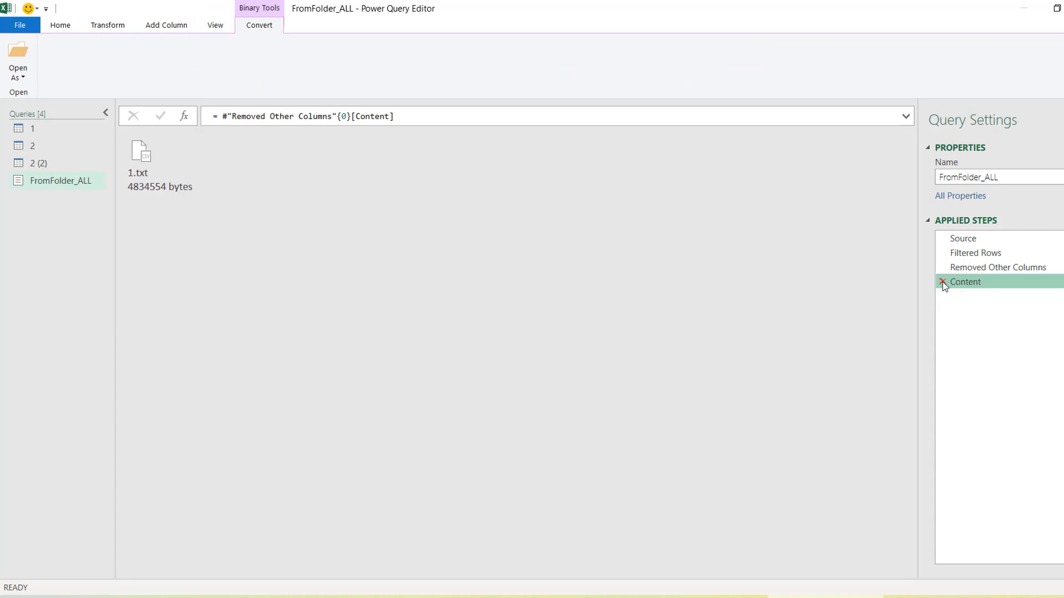
click(941, 282)
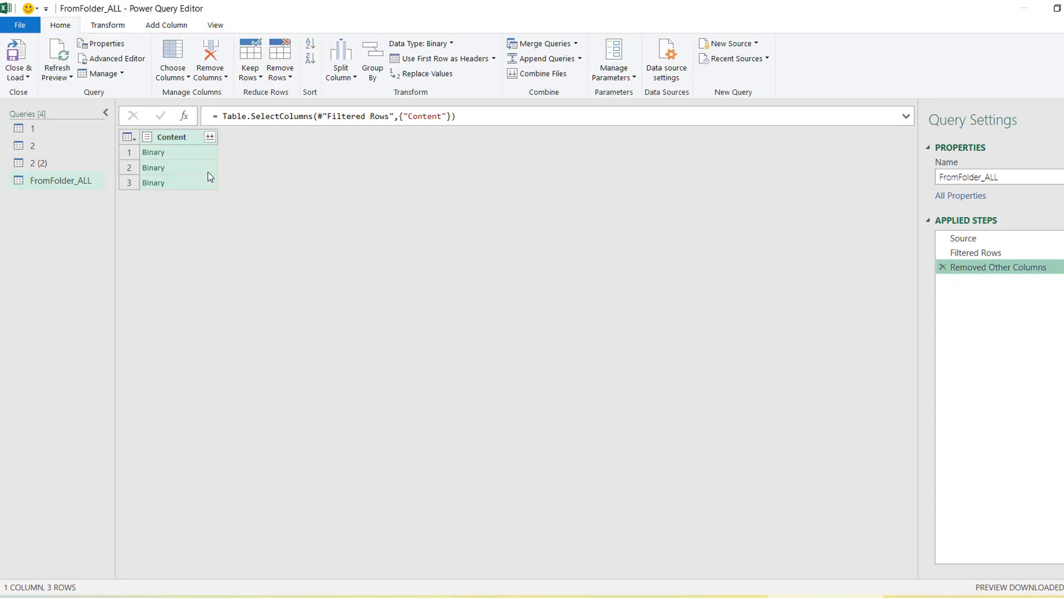
Drill into the first Binary entry, and delete the query steps from Content until the end
click(154, 161)
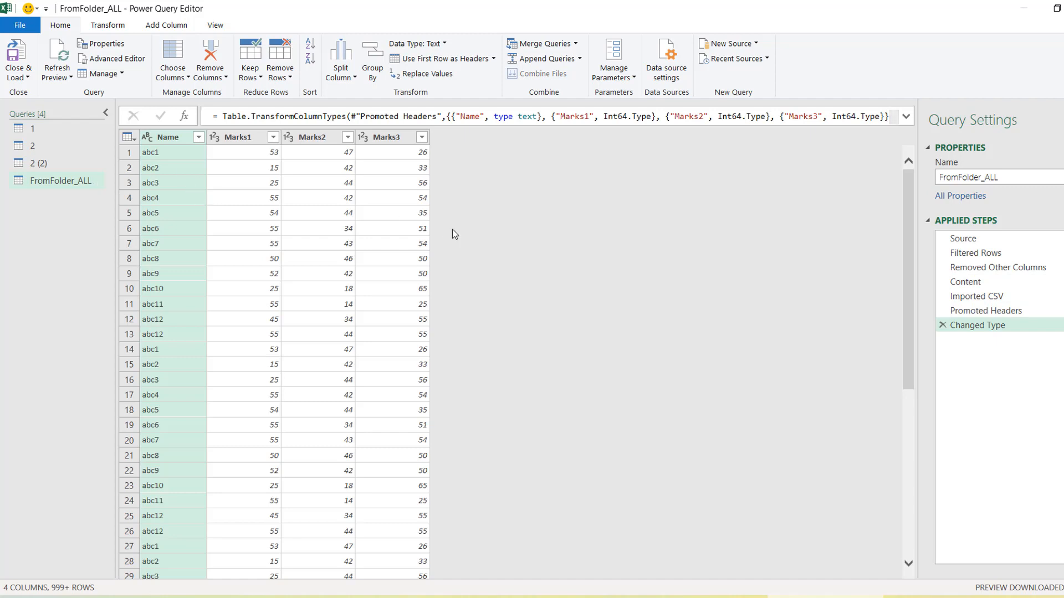
click(967, 287)
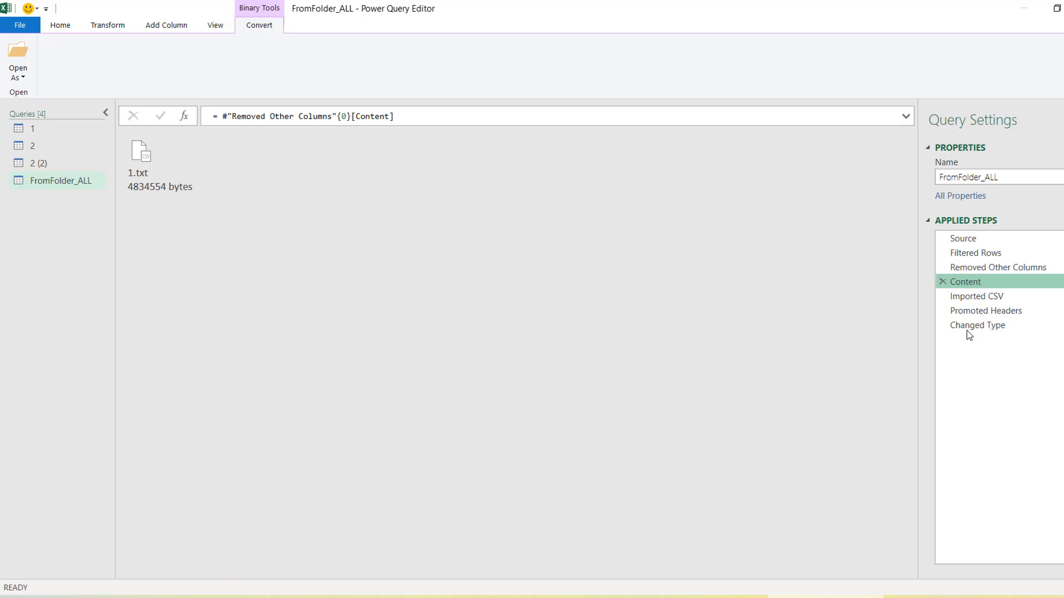
right_click(946, 281)
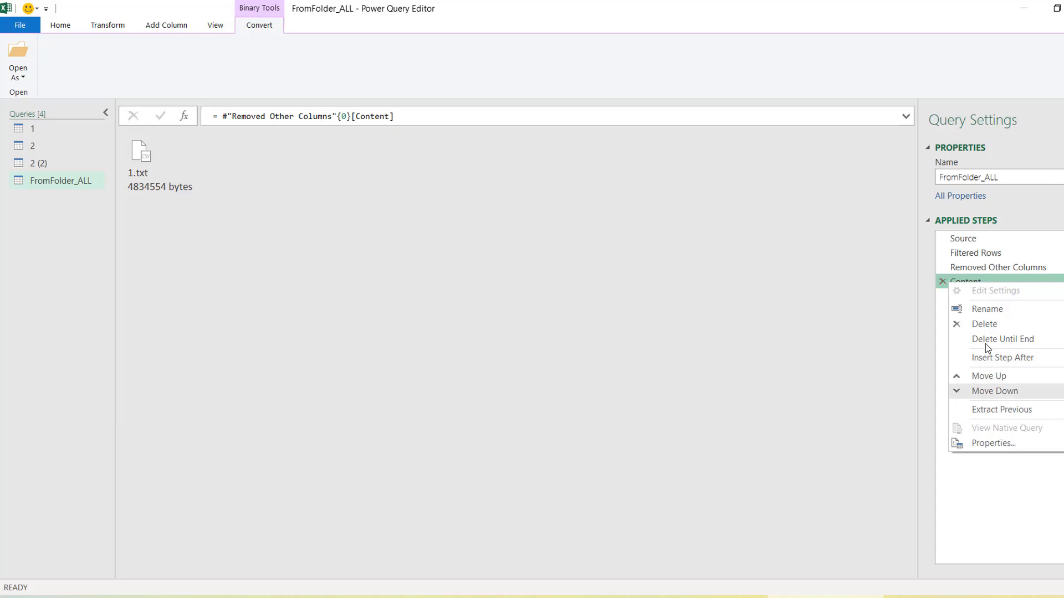
click(1018, 342)
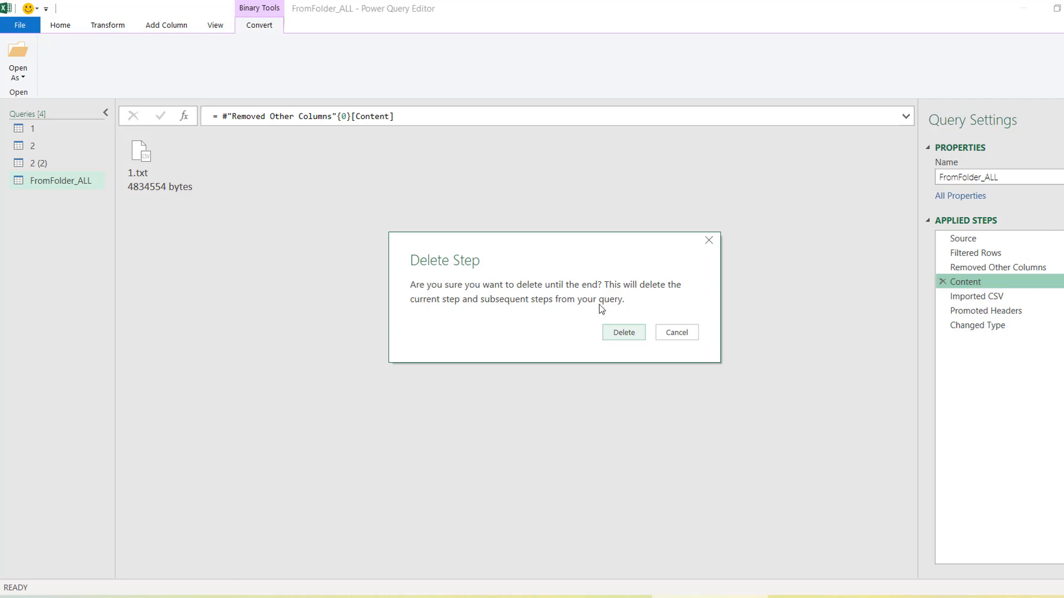
click(626, 338)
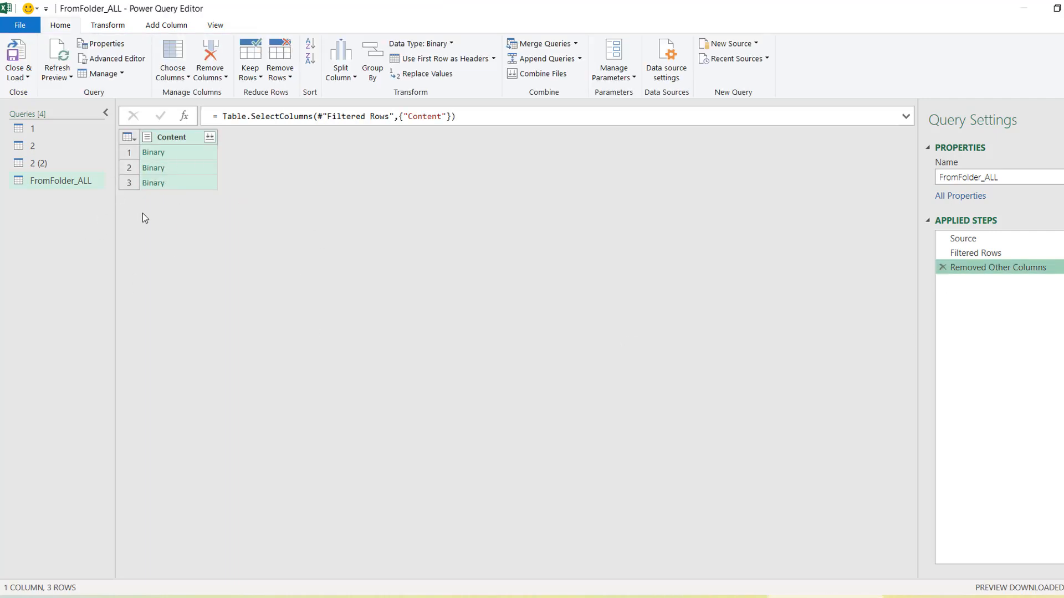
Preview the three Binary entries in the Content column one after another
click(206, 157)
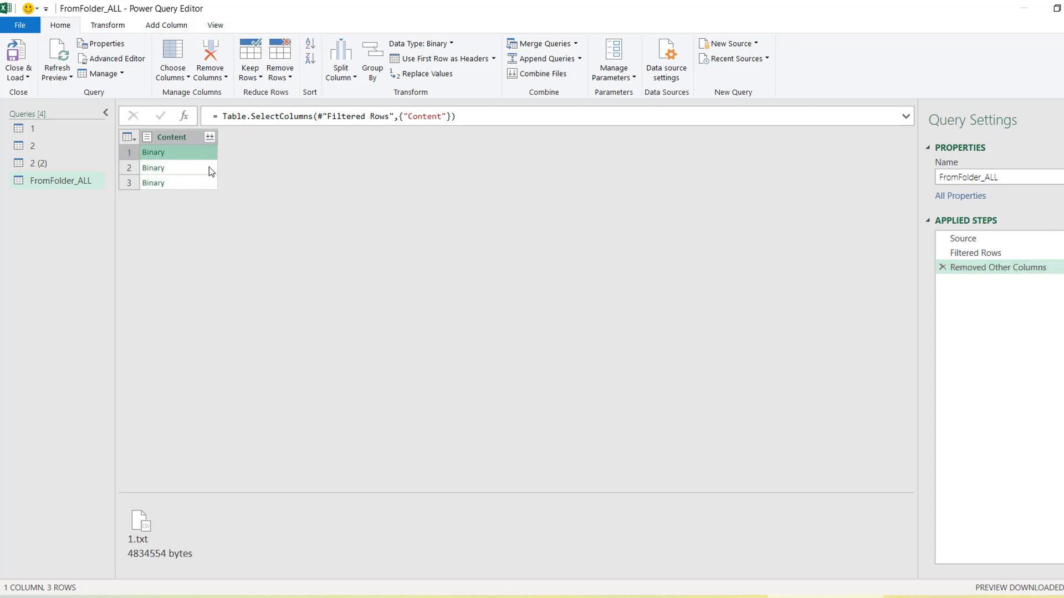
click(209, 172)
click(210, 188)
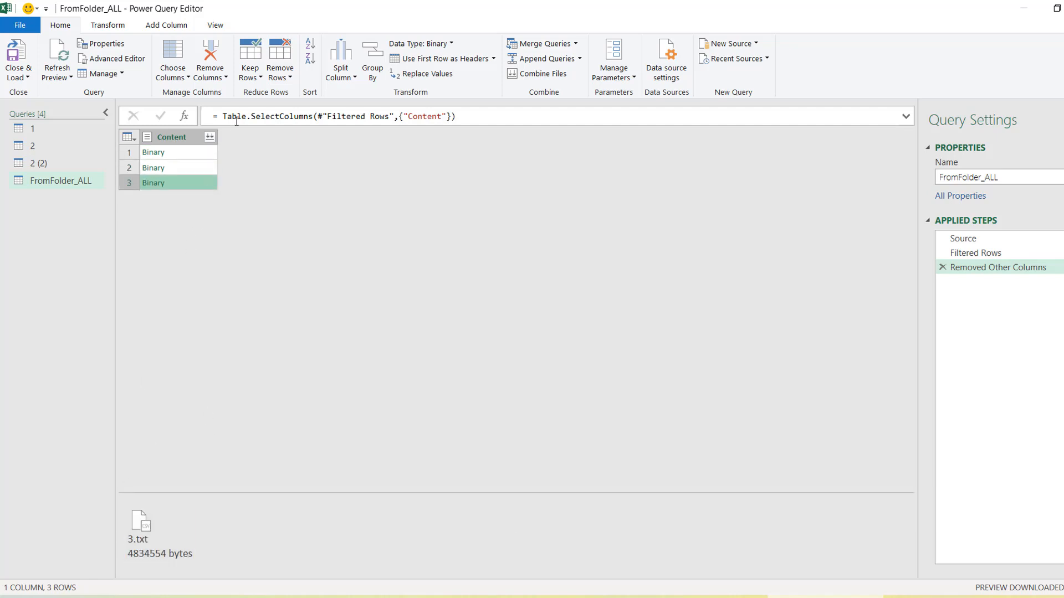
Combine the Content column's binaries with First file as the sample and Tab as the delimiter, and widen the queries list
click(210, 137)
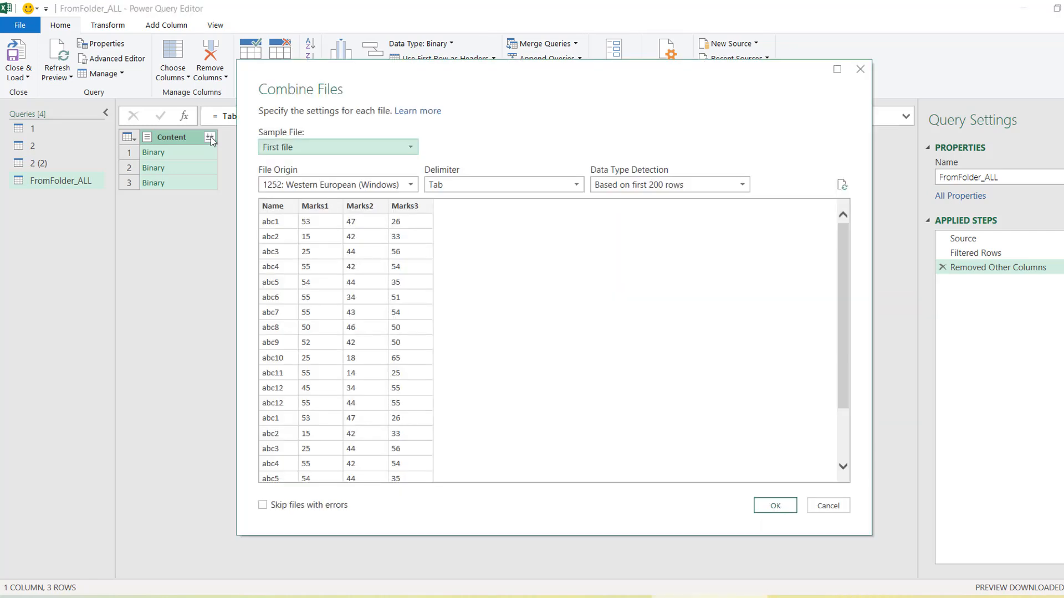
click(775, 506)
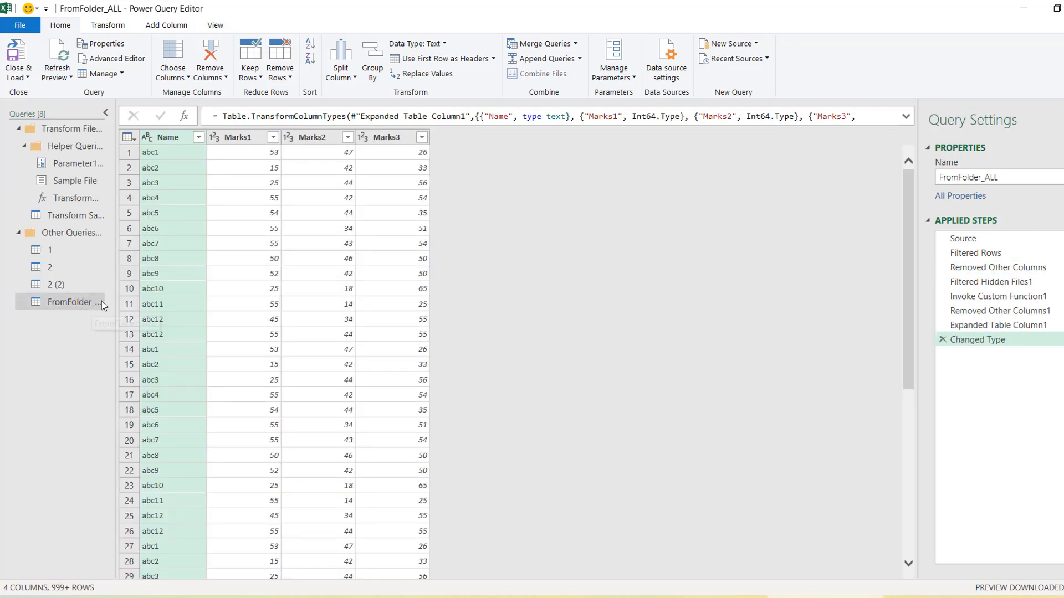
drag(114, 311, 169, 310)
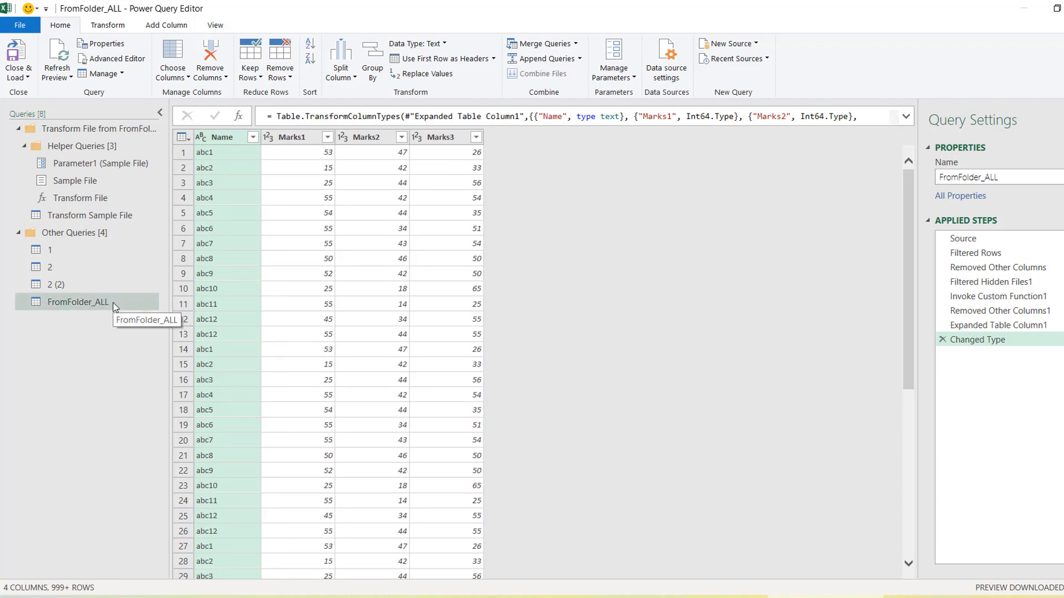
click(113, 303)
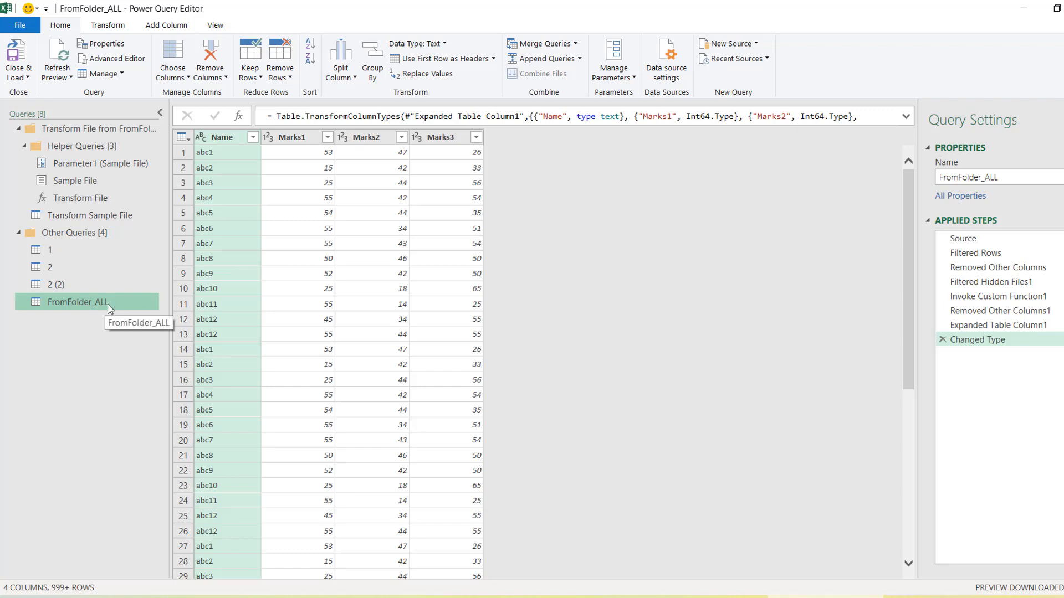
Close the query editor and try to load the queries as a PivotTable report on a new worksheet
click(27, 77)
click(68, 105)
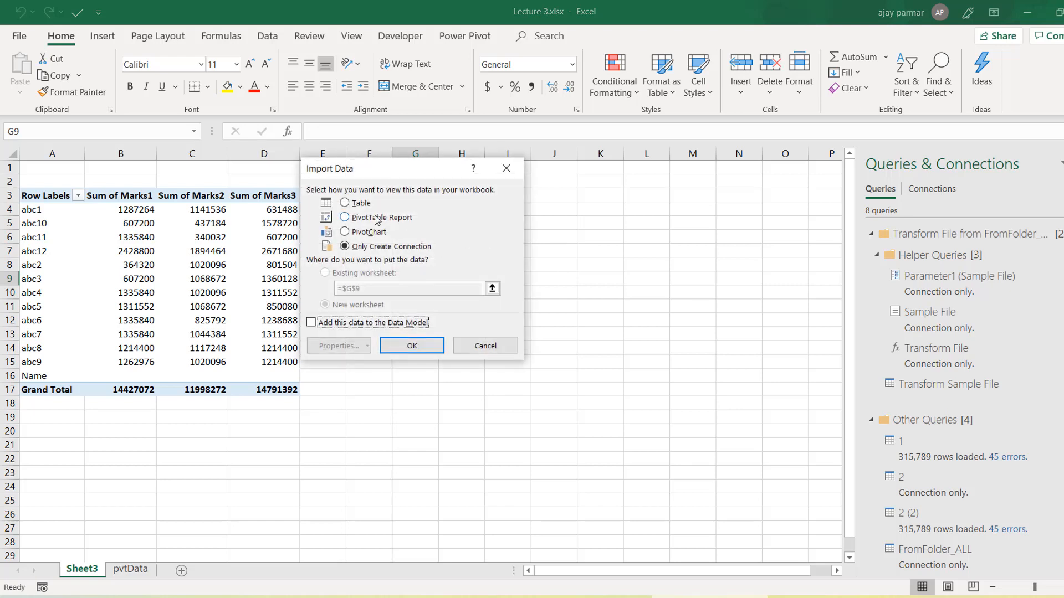
click(377, 218)
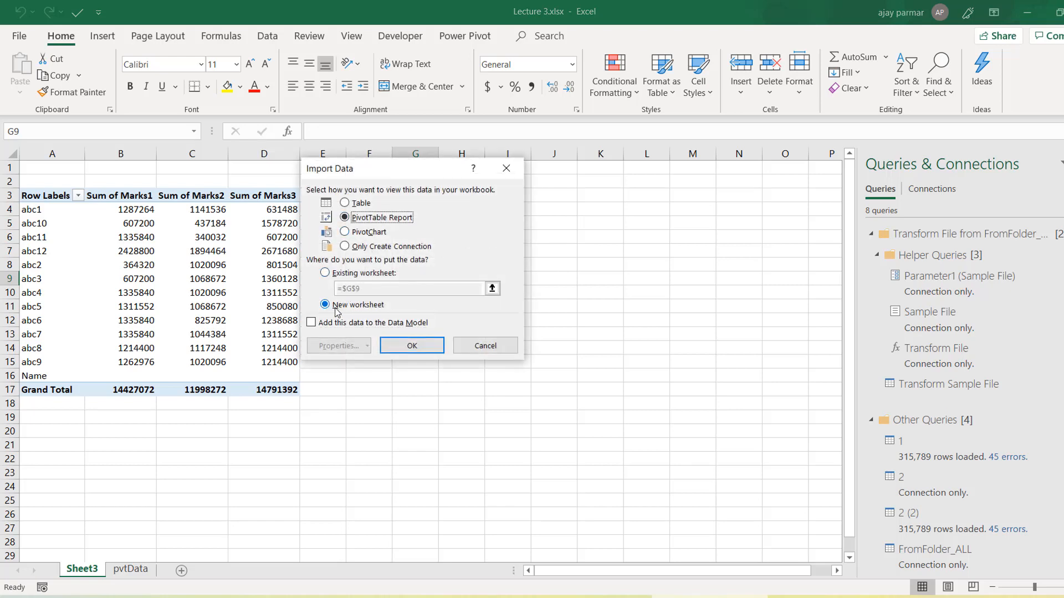
click(409, 349)
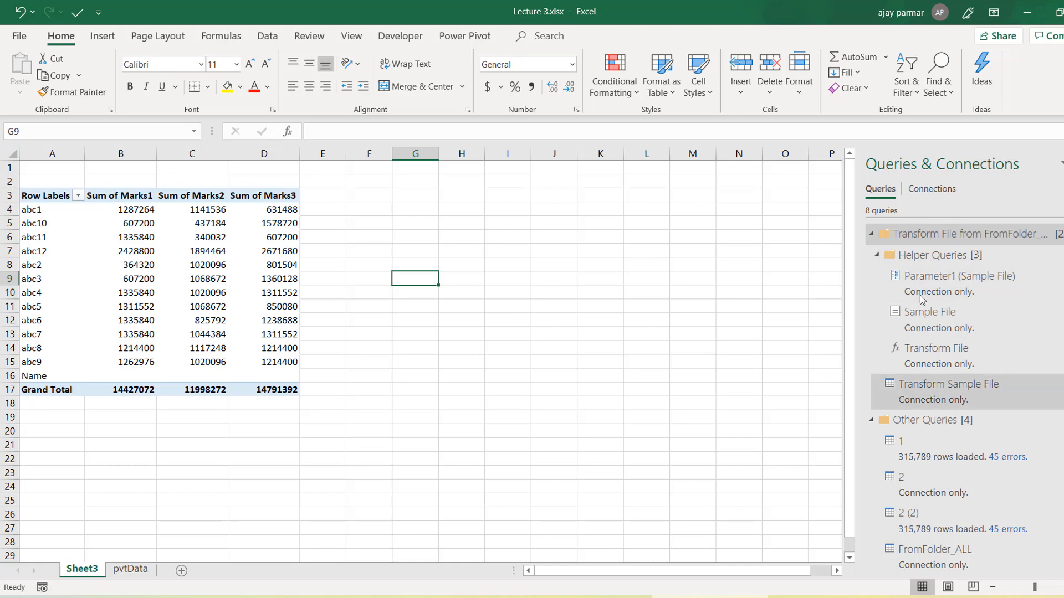
mouse_move(965, 404)
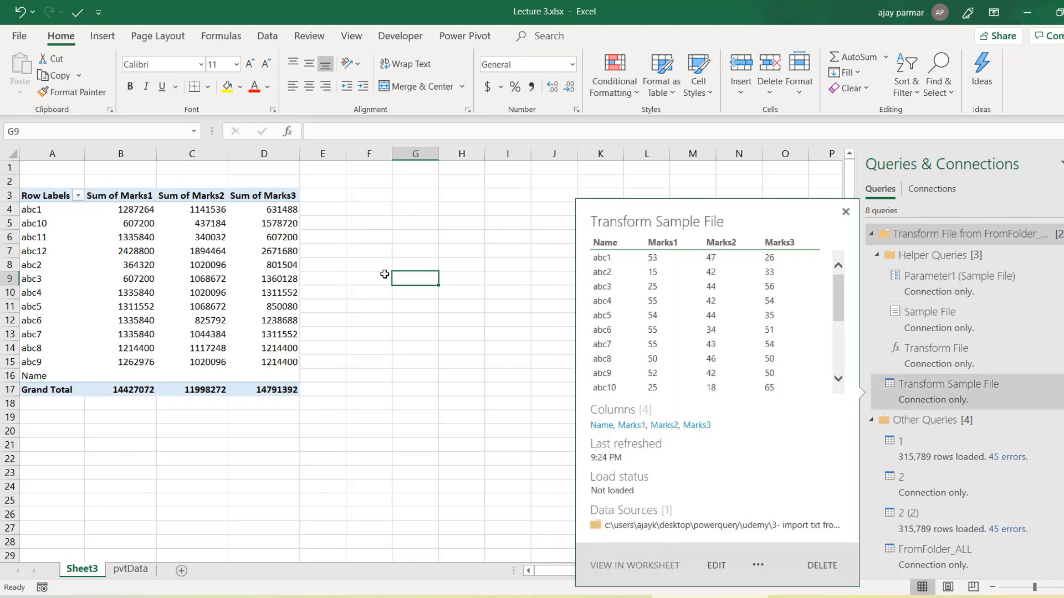
click(341, 222)
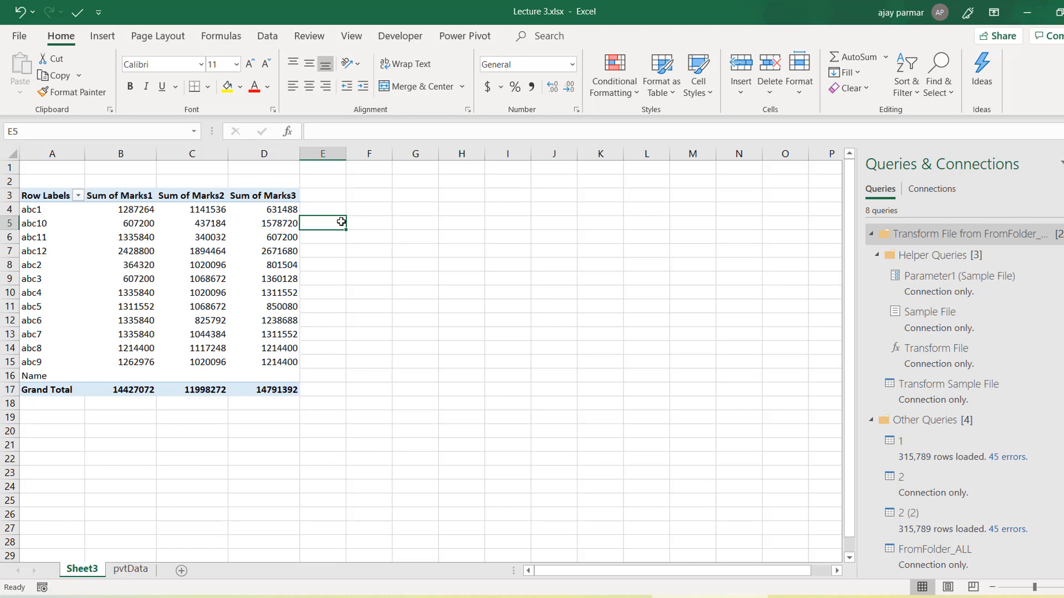
key(alt)
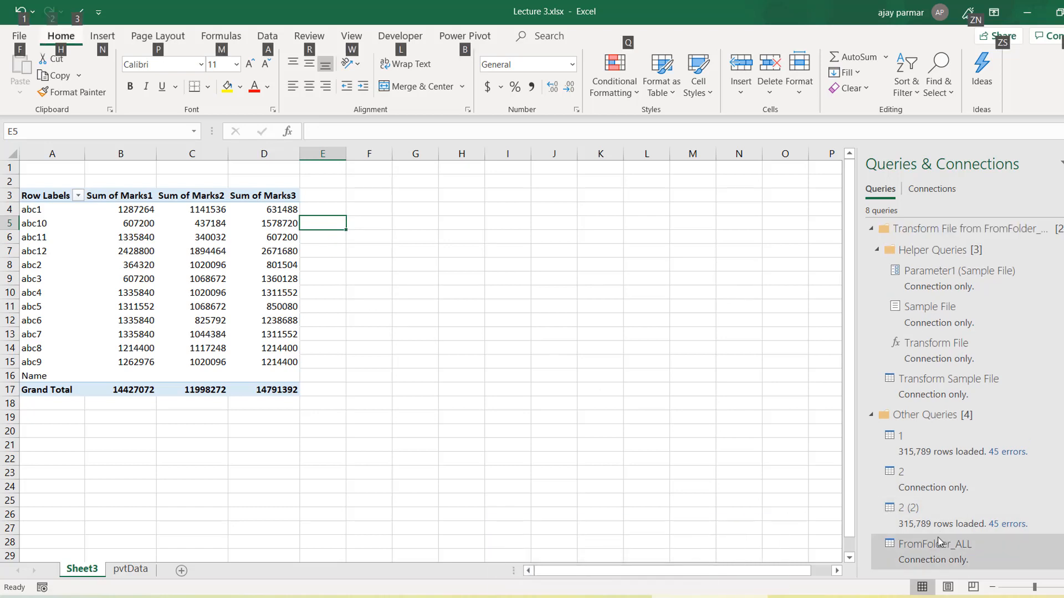
Load the FromFolder_ALL query as a PivotTable report on a new worksheet
click(939, 554)
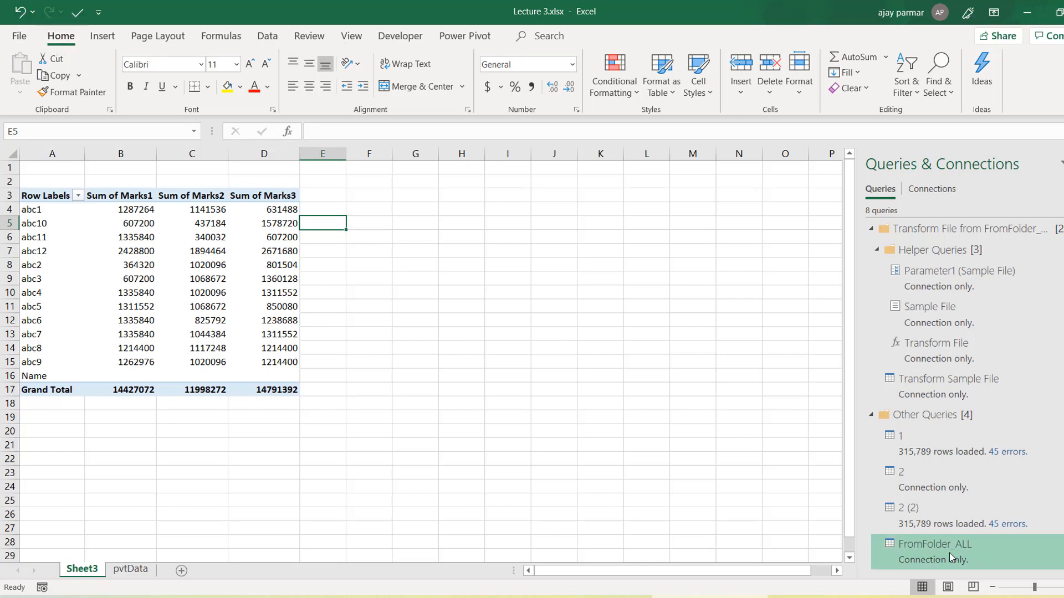
right_click(949, 556)
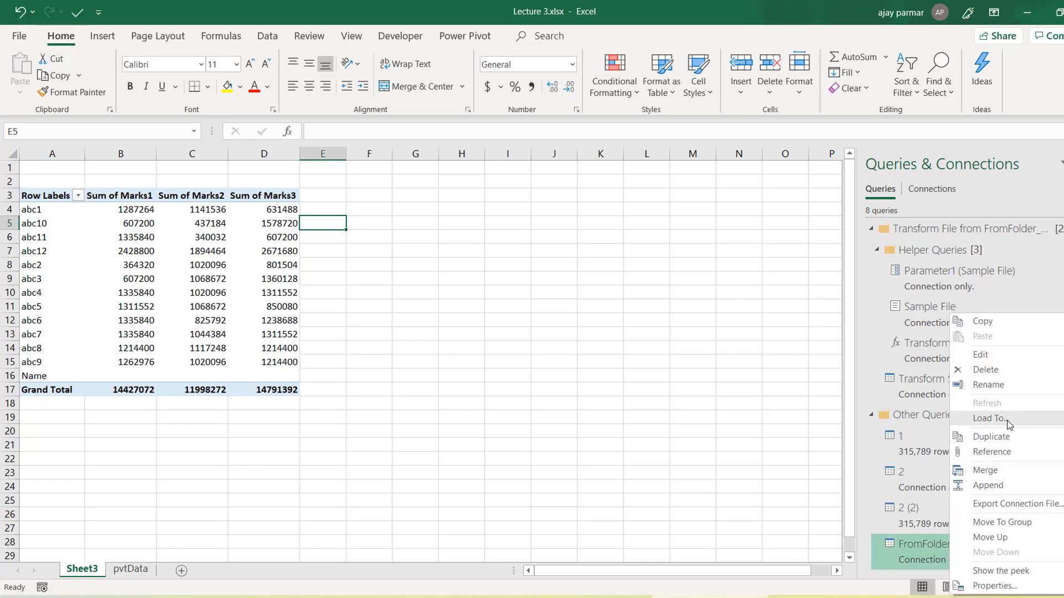
click(989, 418)
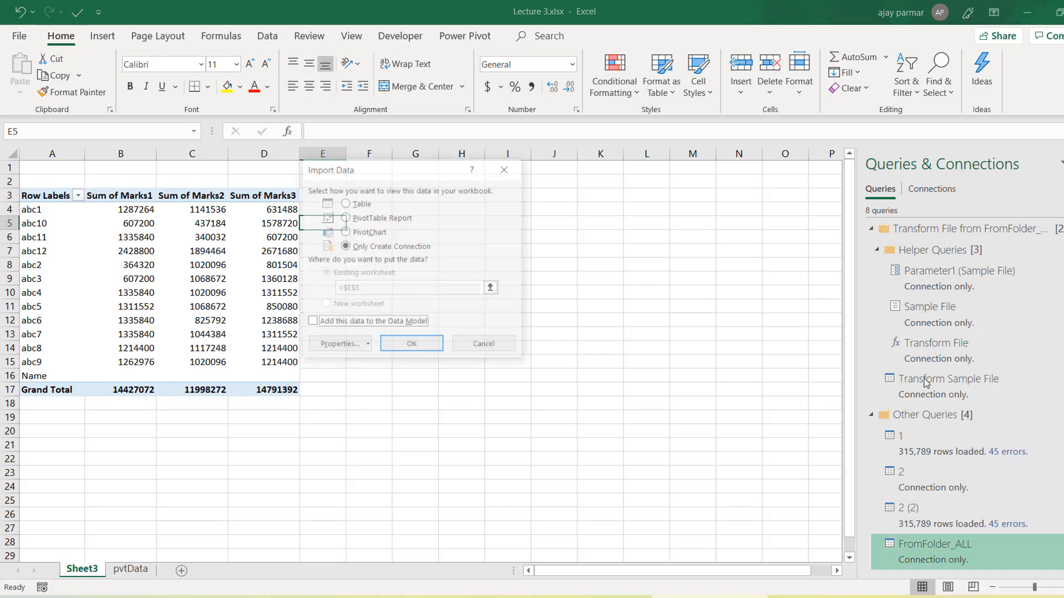
click(371, 218)
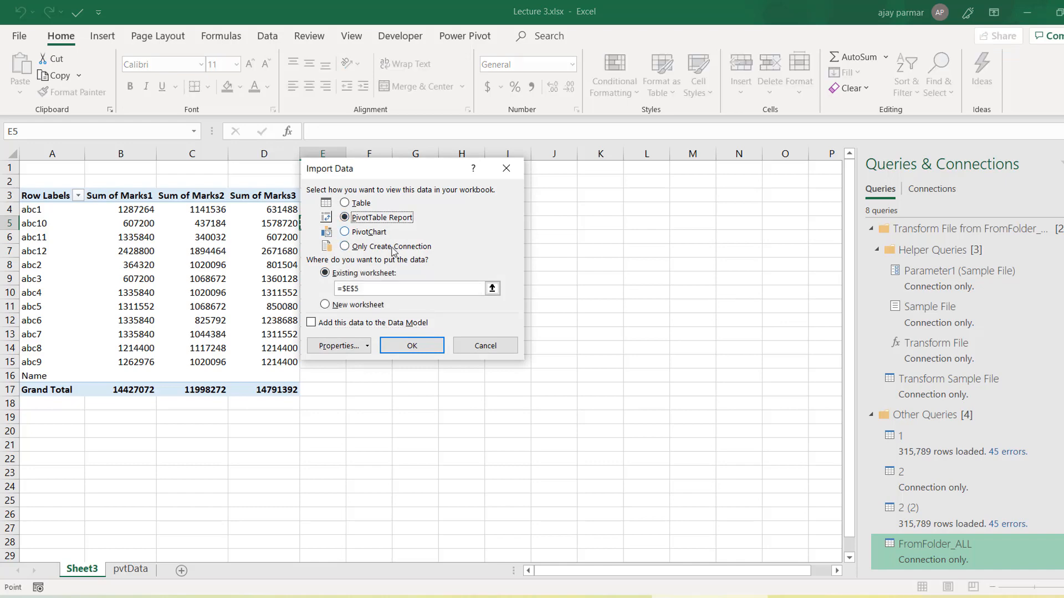
click(345, 305)
click(410, 345)
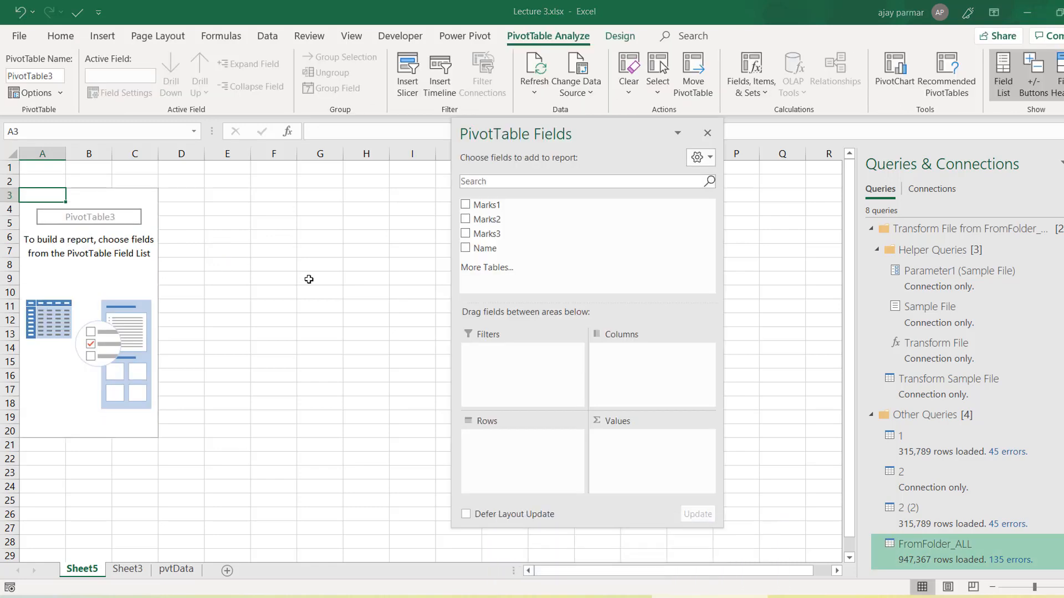
Build the PivotTable with Name as rows and Marks1 and Marks2 as summed values, and save the workbook
drag(471, 250, 504, 443)
drag(481, 205, 619, 432)
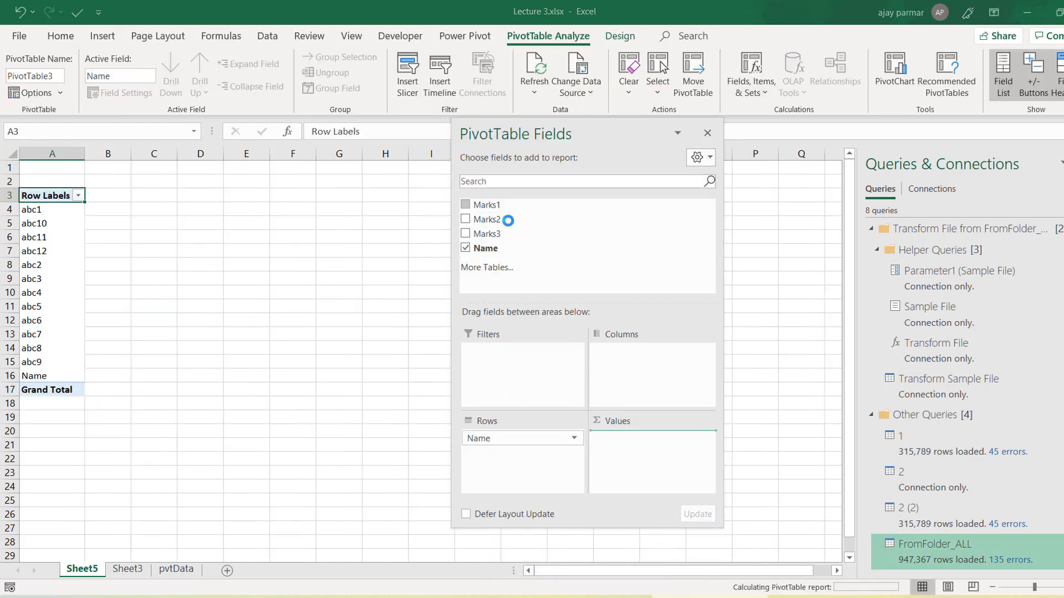
drag(501, 219, 660, 466)
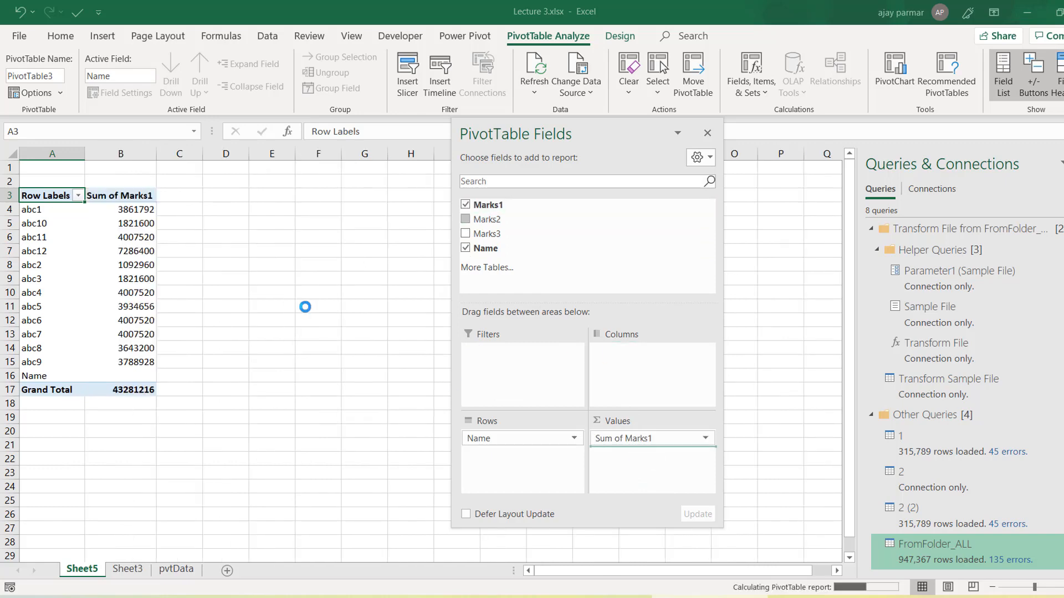
click(306, 306)
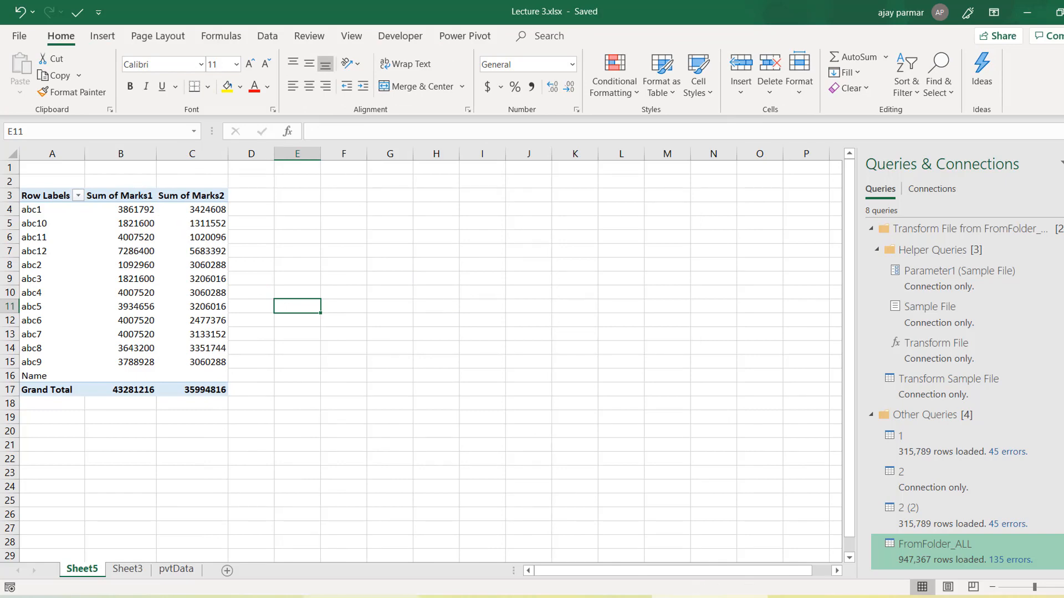
Switch to File Explorer to check the file size of Lecture 3.xlsx against the text files, and return to the workbook
click(129, 597)
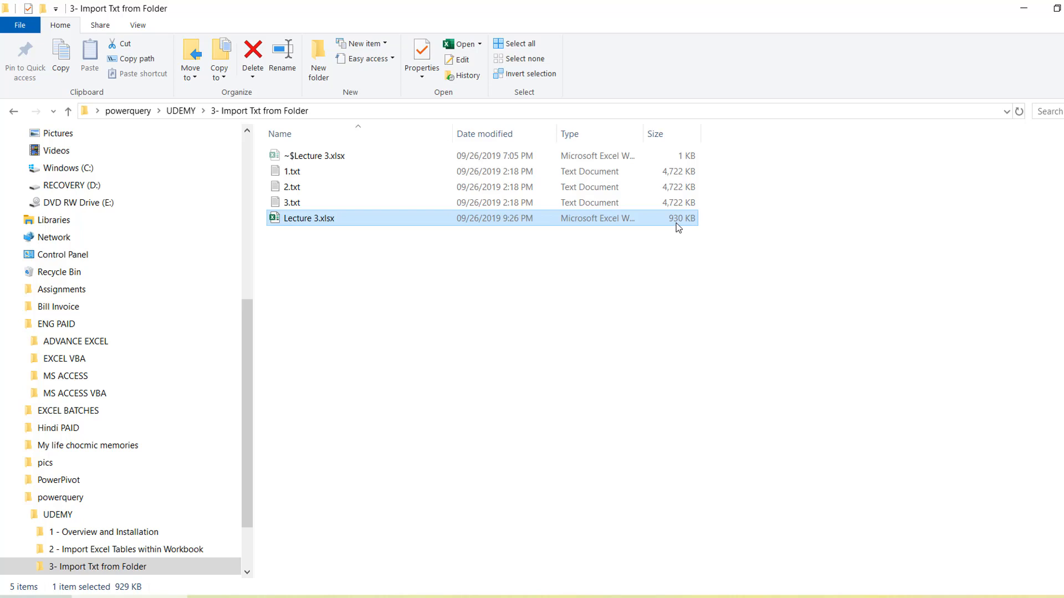
click(732, 597)
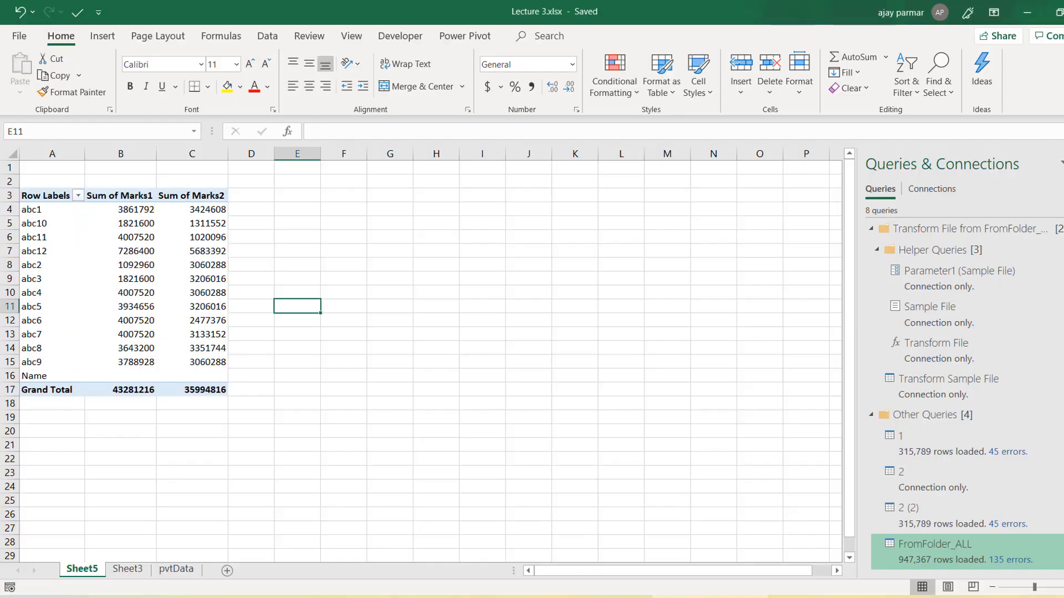
click(434, 270)
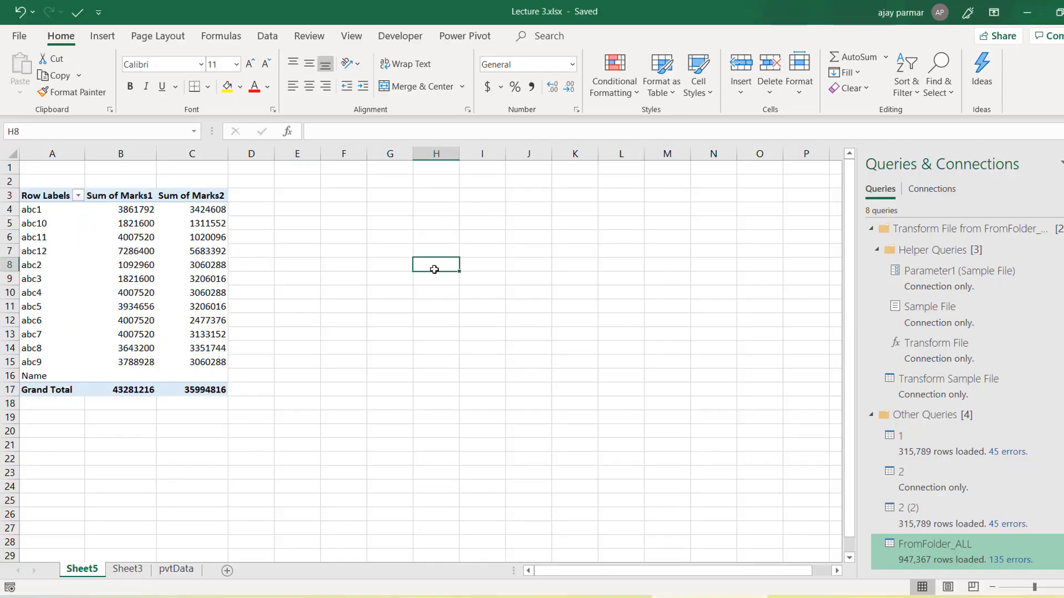
Close the field list of the PivotTable on Sheet5 and look through its Marks1 and Marks2 sums
click(222, 220)
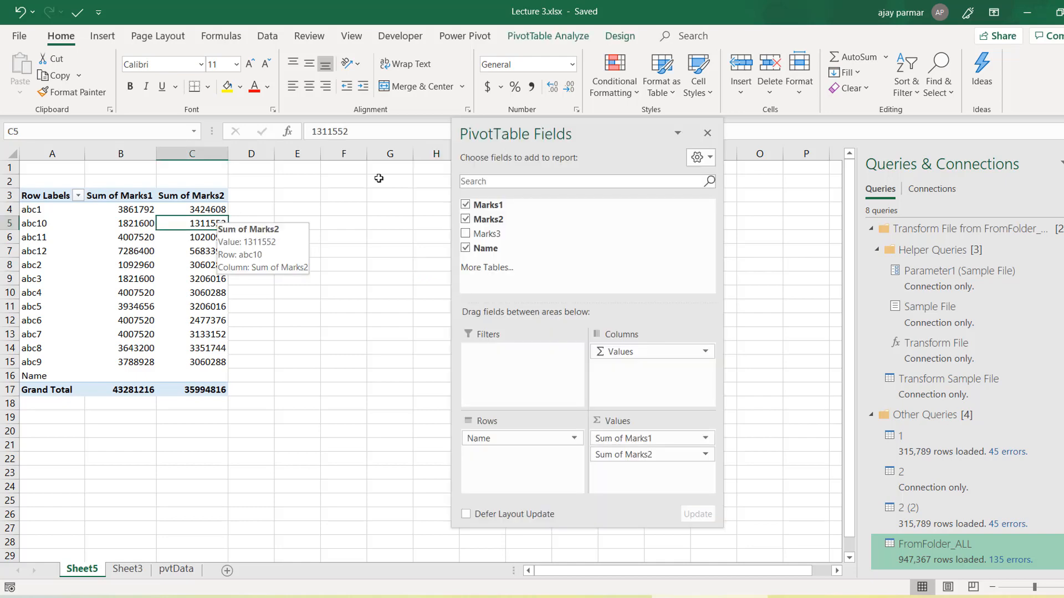
click(707, 133)
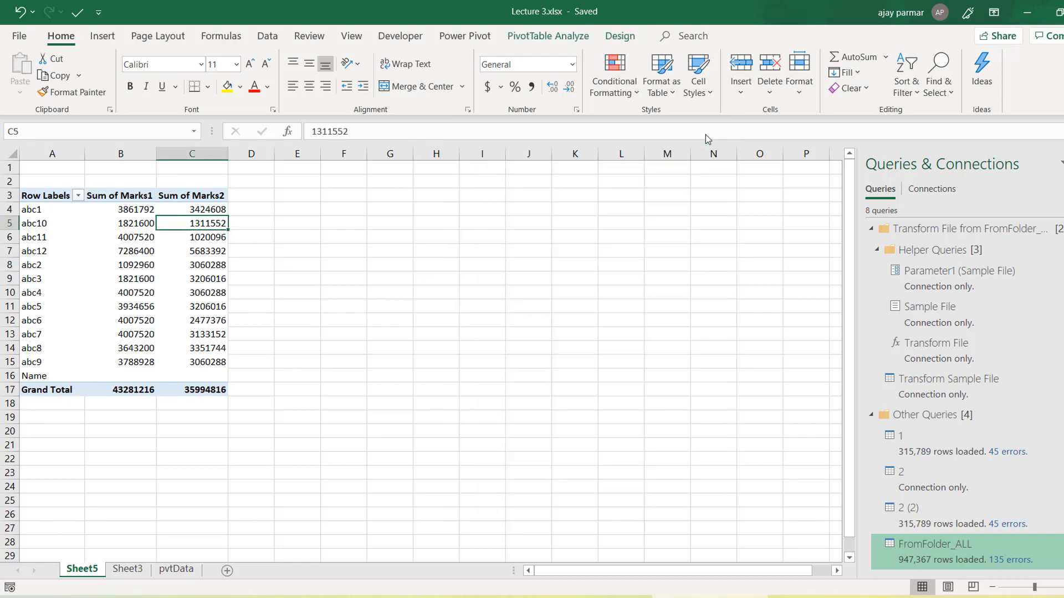
click(135, 226)
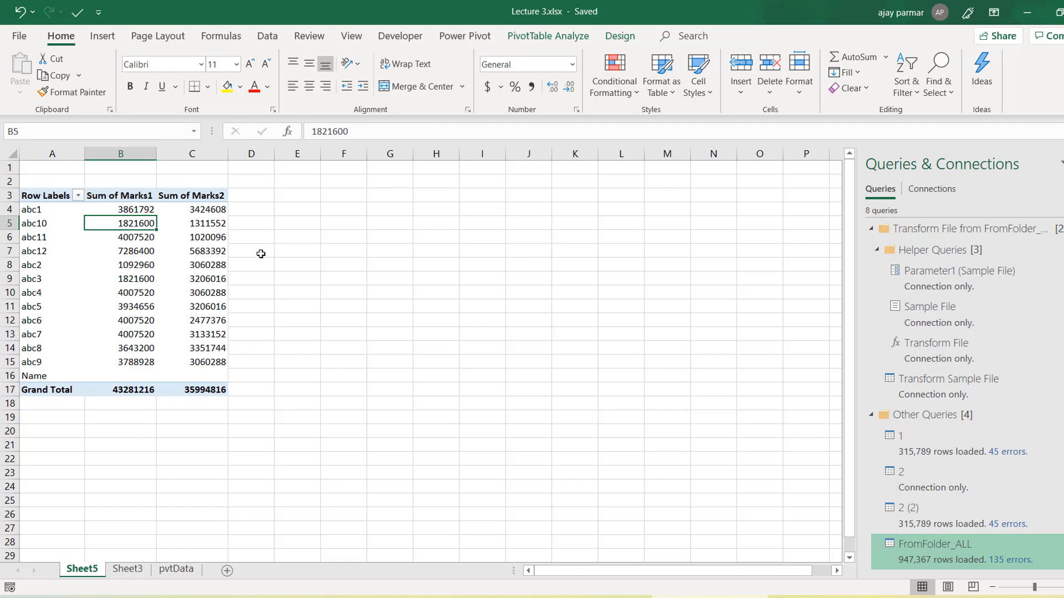
click(222, 305)
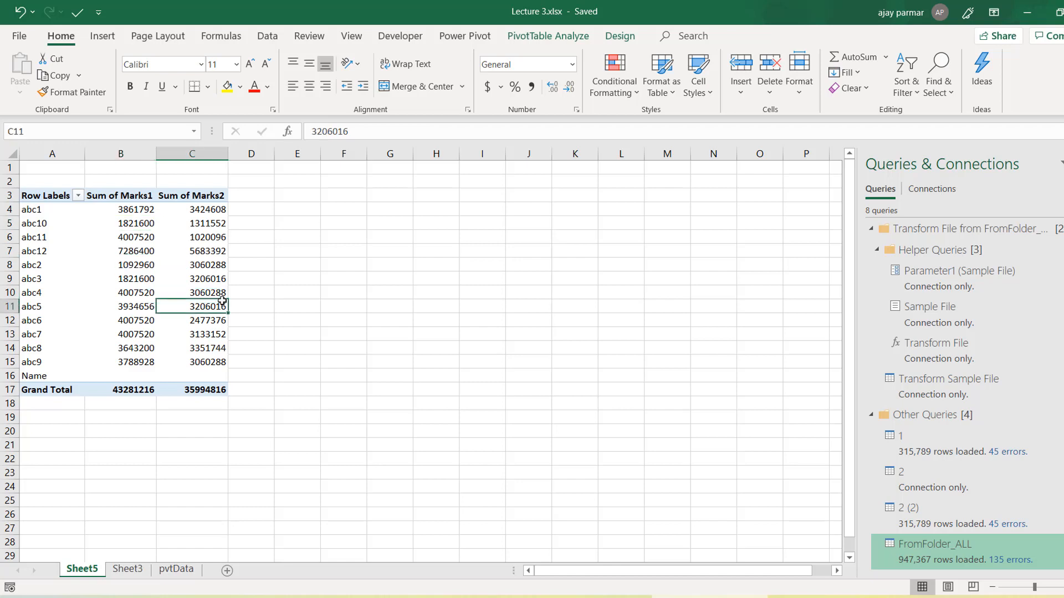
click(311, 286)
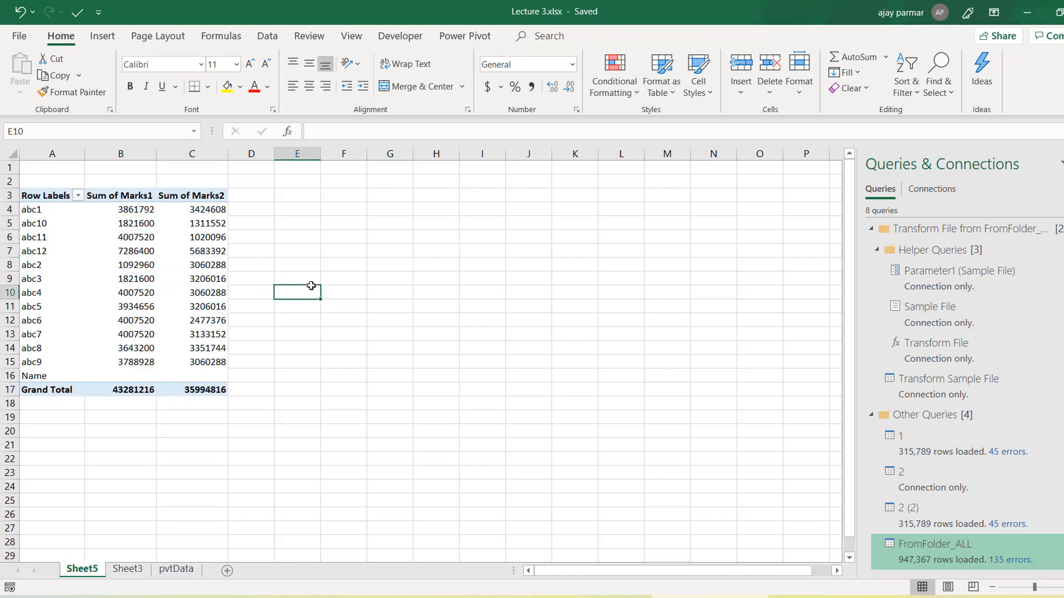